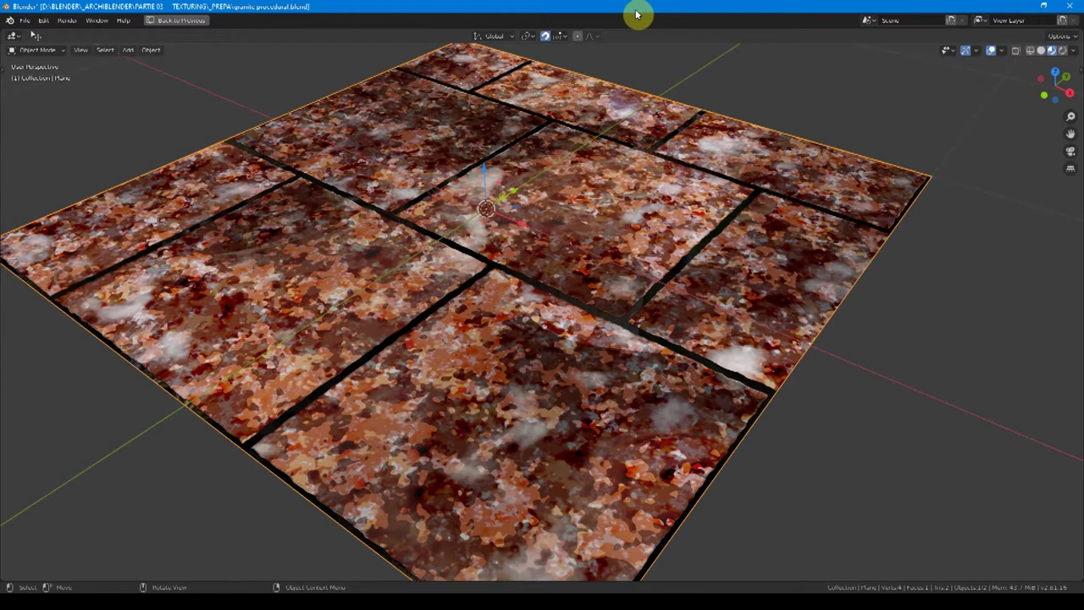
- Restore the multi-editor layout and examine the tiled granite plane together with its texture nodes
key("ctrl+space")
middle_click_drag(622, 223, 810, 188)
scroll(702, 206, "down", 2)
middle_click_drag(710, 229, 807, 292)
middle_click_drag(562, 294, 680, 299)
middle_click_drag(602, 192, 687, 211)
scroll(661, 197, "up", 5)
middle_click_drag(564, 145, 719, 259)
scroll(629, 177, "up", 8)
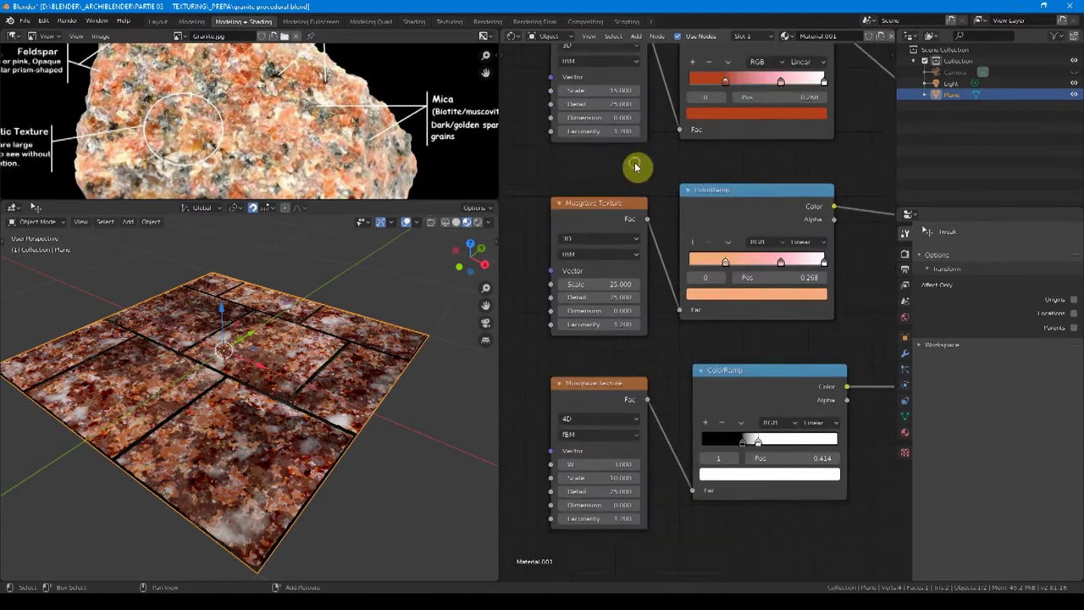
- Try setting the Scale of the Musgrave Texture that feeds the red ColorRamp to 50
middle_click_drag(636, 166, 676, 251)
left_click(650, 178)
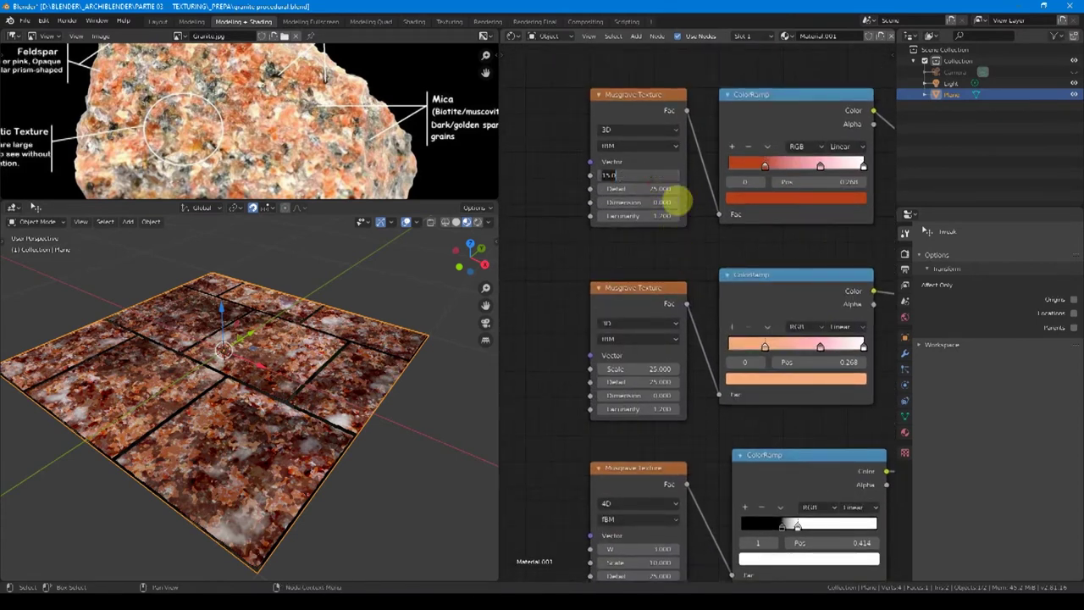
type("50")
key("Return")
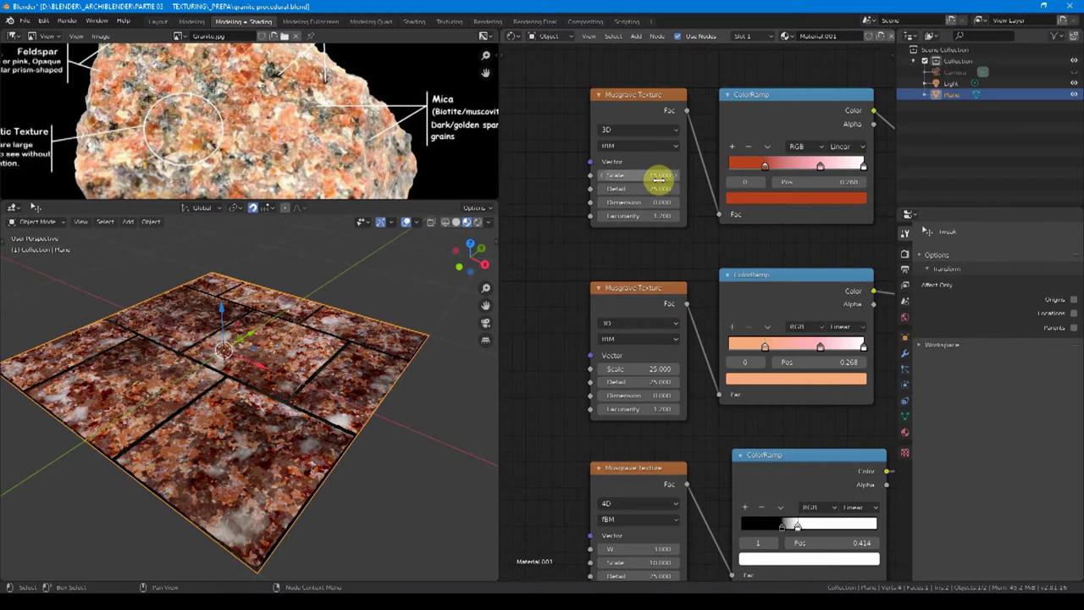
- Examine the rest of the granite node tree up to the Brick Texture and its mix nodes
scroll(719, 373, "down", 4)
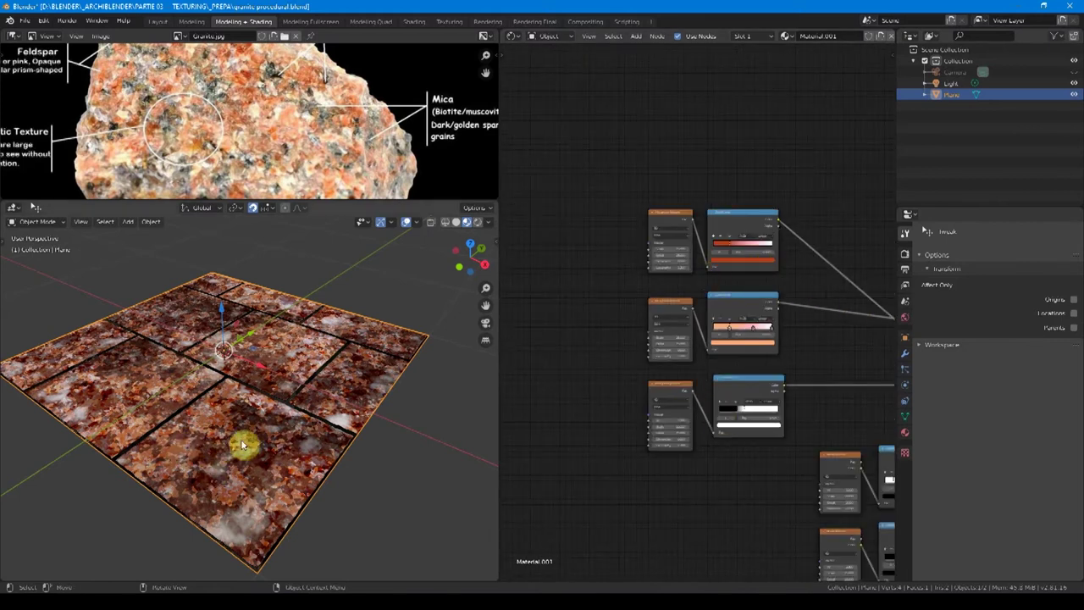
scroll(755, 313, "down", 1)
scroll(717, 280, "up", 8)
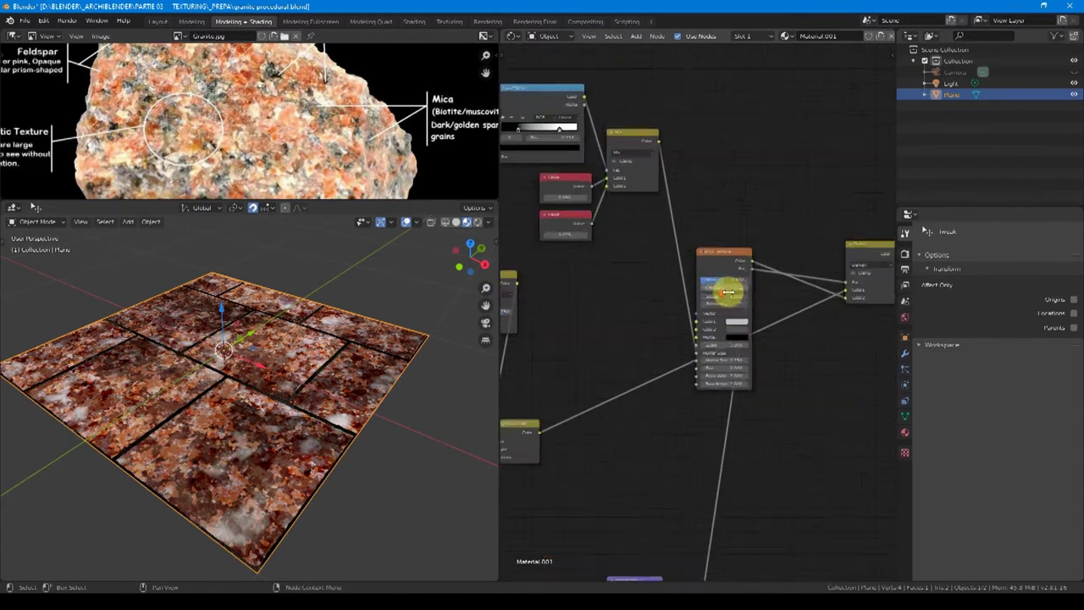
left_click_drag(716, 169, 781, 170)
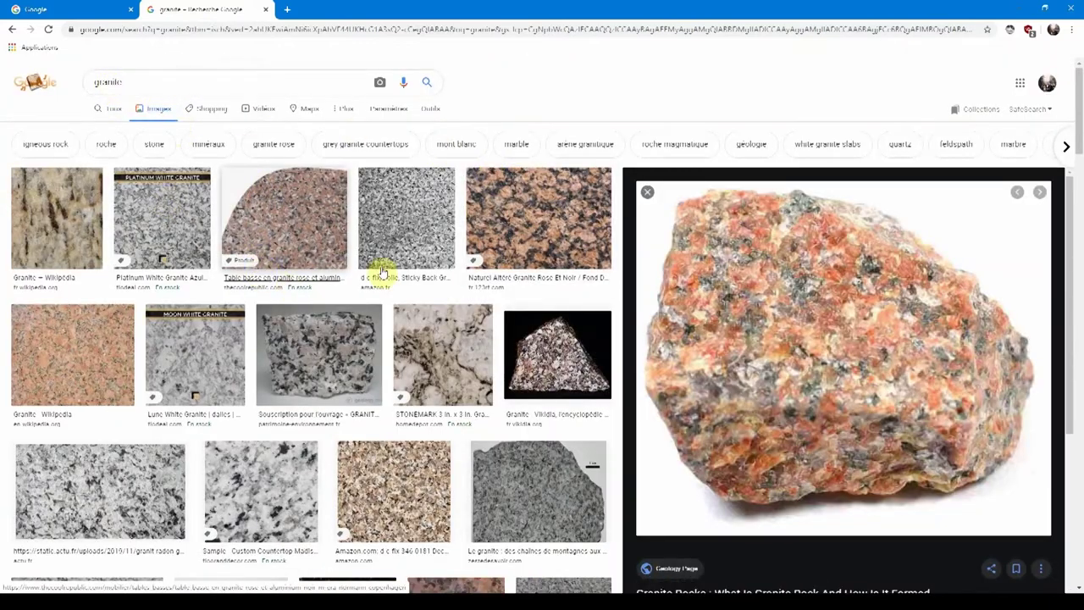
- Switch to the browser and look through the Google Images results for granite
scroll(428, 327, "down", 6)
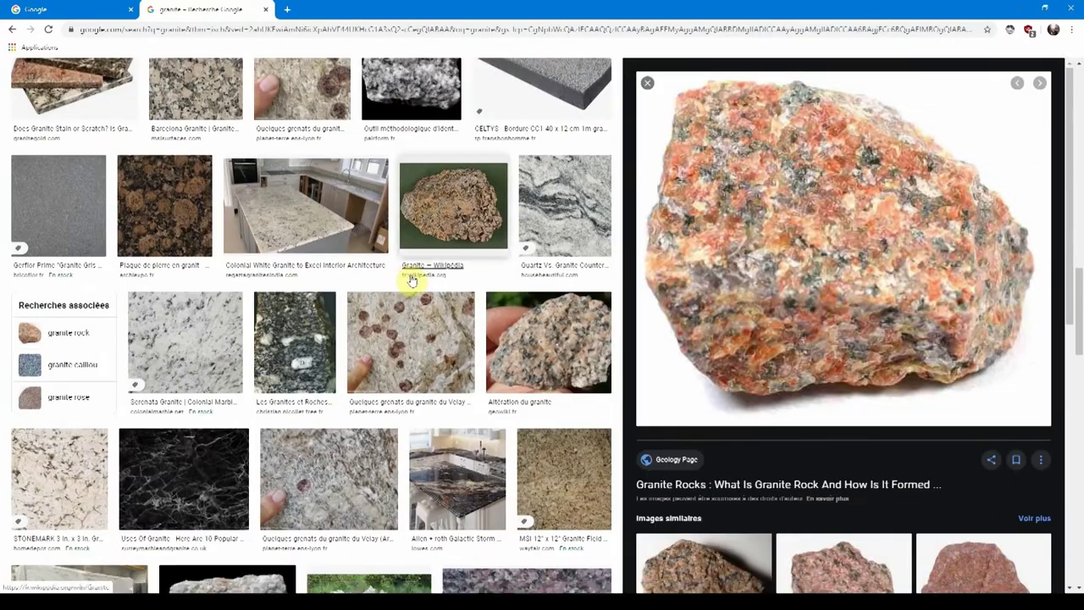
scroll(411, 279, "down", 4)
scroll(424, 275, "up", 7)
scroll(426, 270, "up", 8)
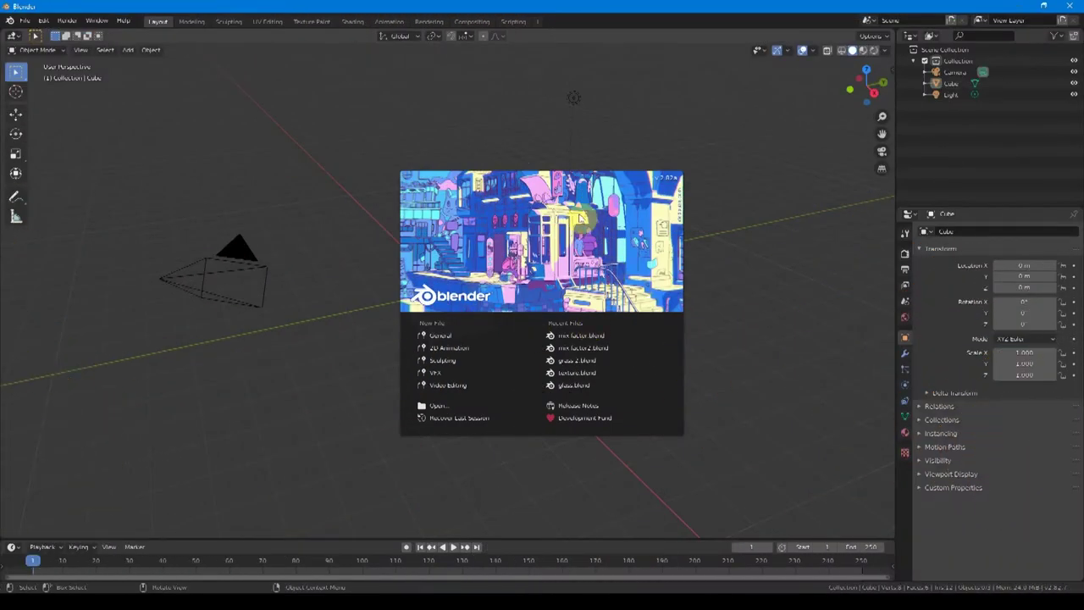
- Replace the default cube in the new Blender scene with a plane mesh
left_click(503, 126)
key("Delete")
key("shift+a")
mouse_move(472, 260)
left_click(514, 263)
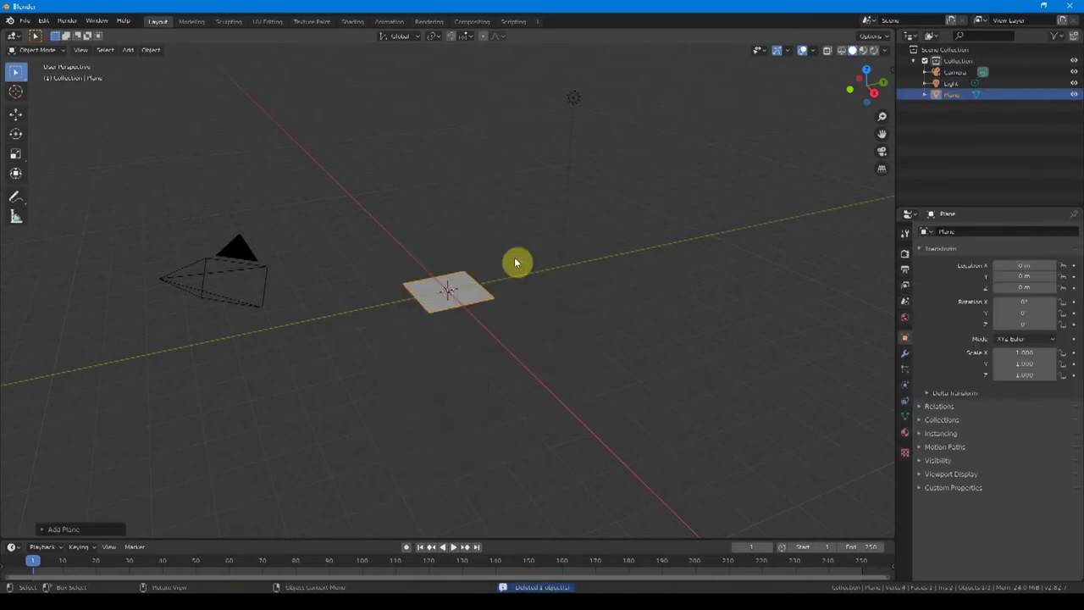
- Try scaling the plane by a factor of 10
type("s")
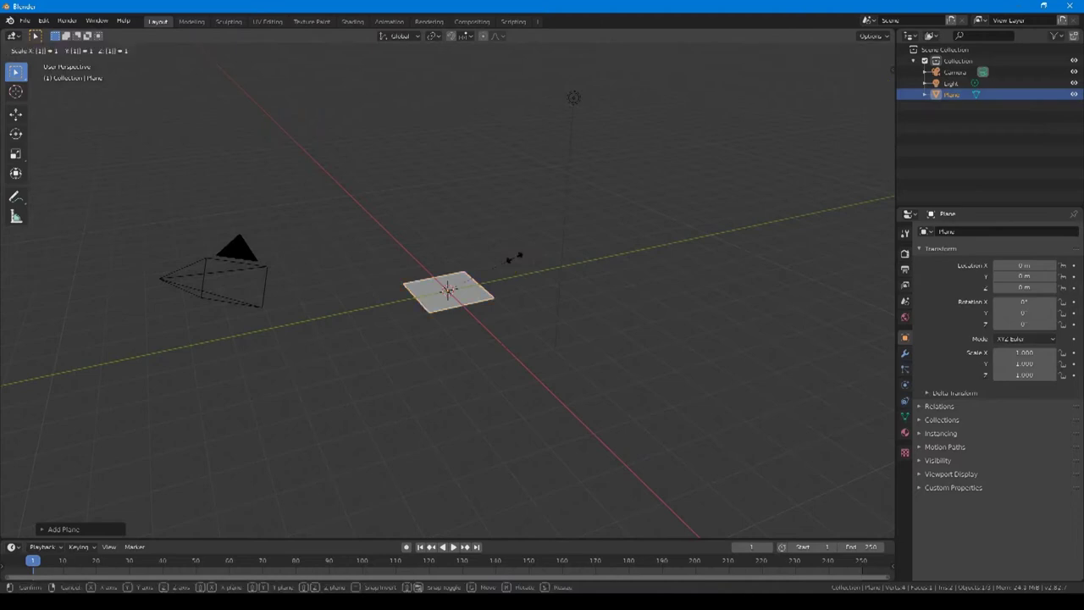
type("10")
key("Return")
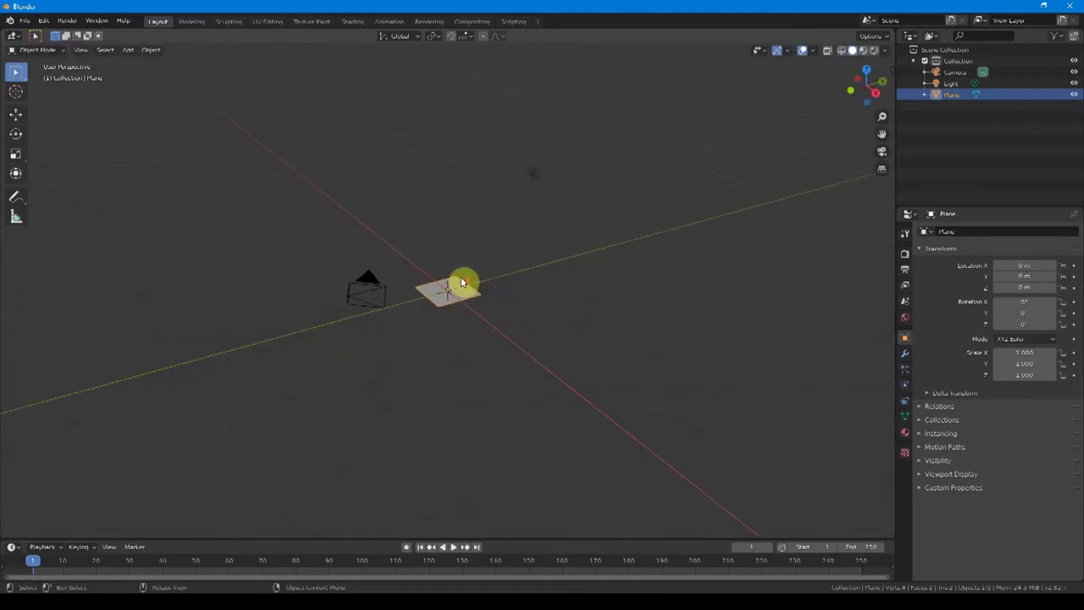
- Split the 3D viewport vertically, make the new area a Shader Editor and create a new material for the plane
scroll(460, 284, "up", 7)
middle_click_drag(460, 284, 508, 302)
left_click_drag(893, 30, 491, 37)
key("shift+F3")
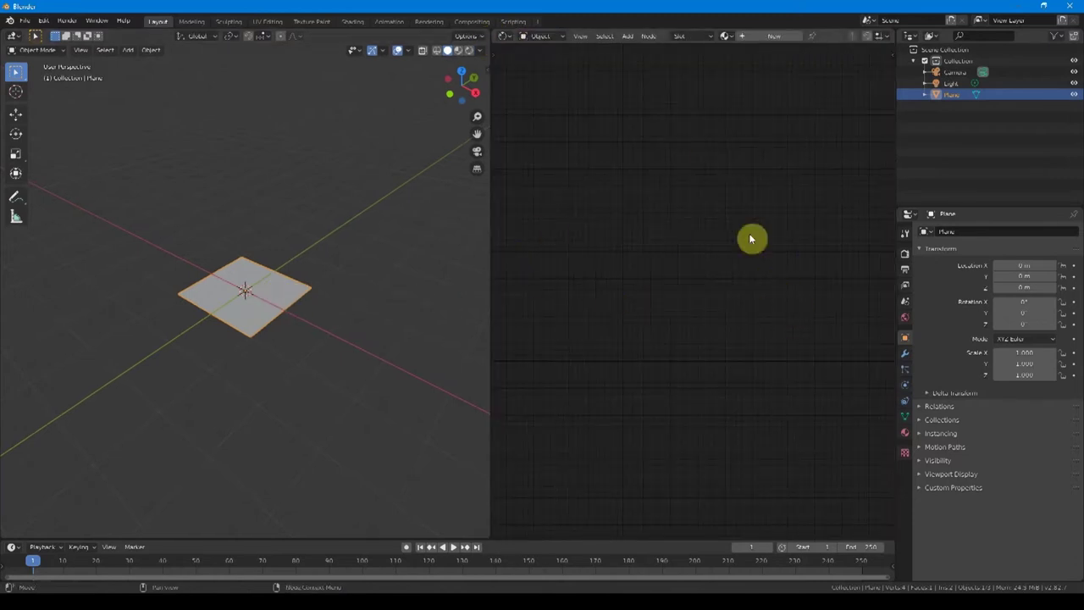
left_click(774, 35)
- Split an Image Editor off above the 3D viewport and load the reference picture Granite.jpg into it
left_click_drag(10, 34, 14, 181)
left_click(17, 36)
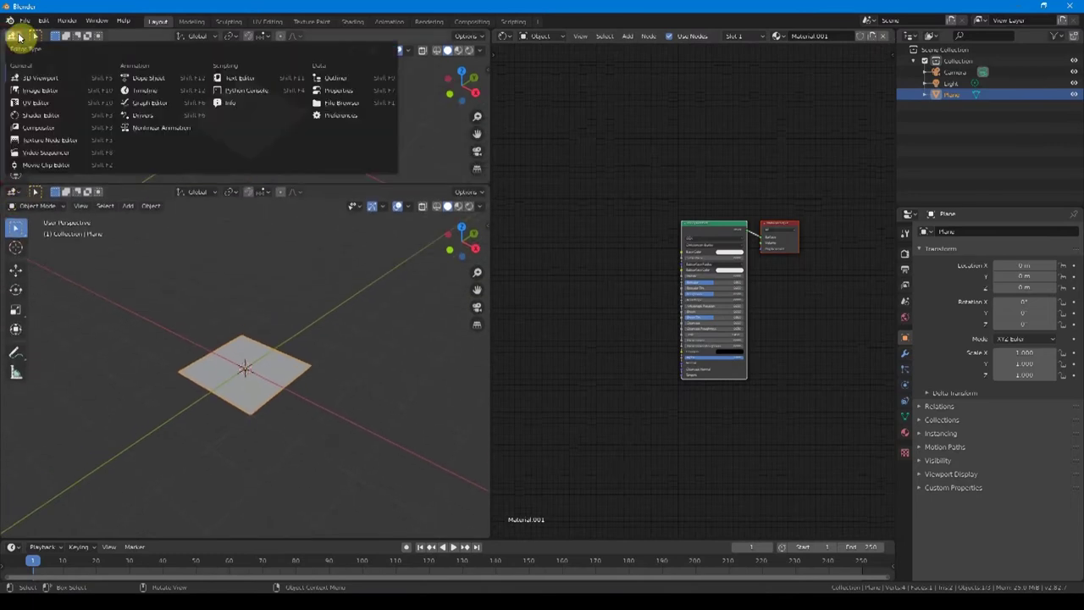
left_click(42, 89)
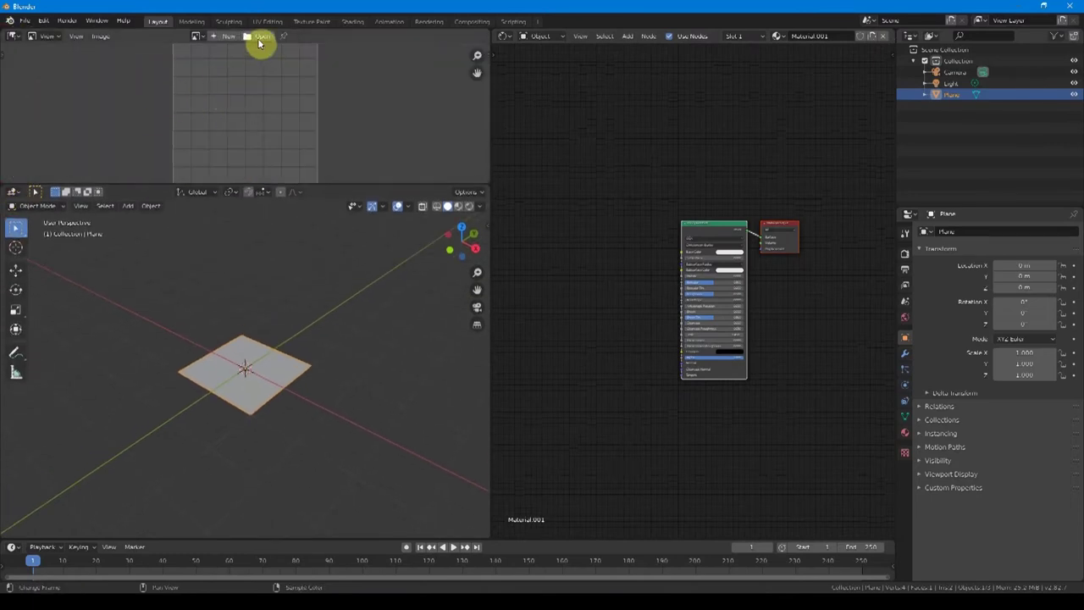
left_click(259, 37)
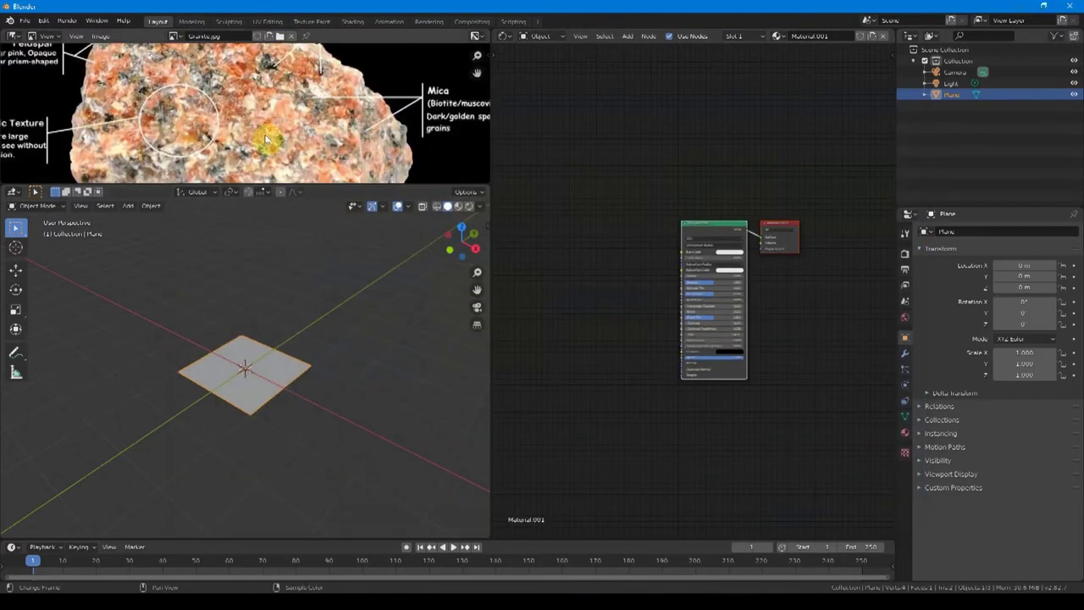
scroll(263, 135, "down", 3)
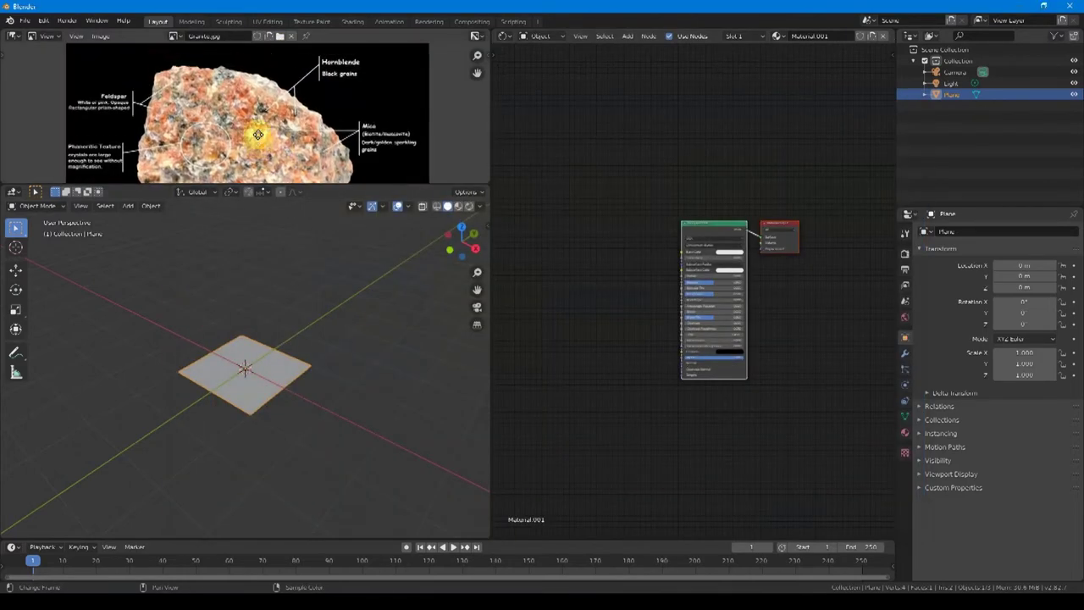
middle_click_drag(258, 135, 261, 127)
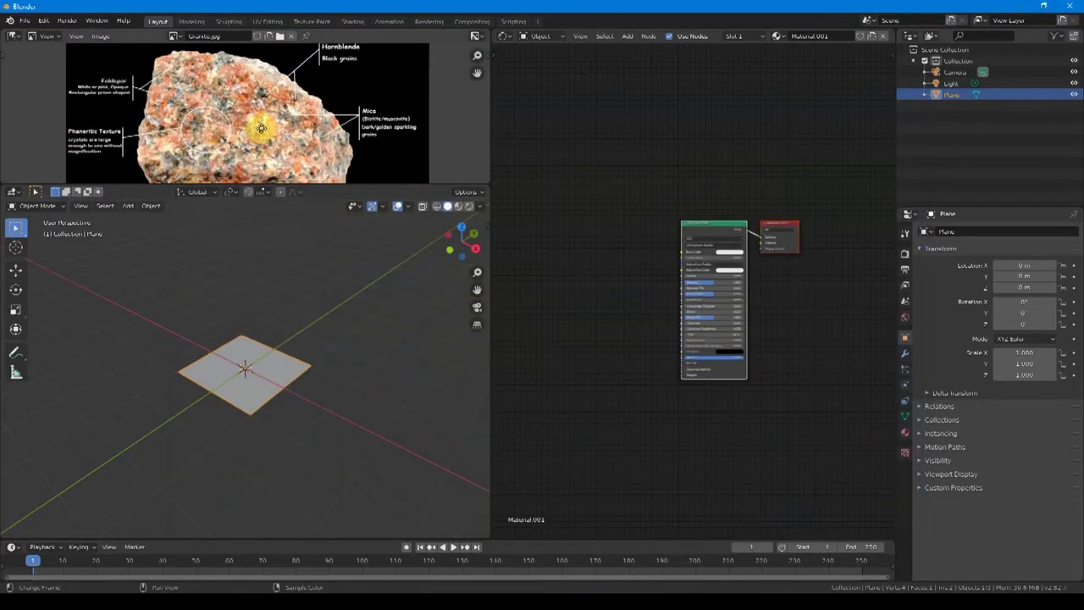
- Switch the 3D viewport to Material Preview shading and frame the plane closely
left_click(458, 210)
mouse_move(274, 407)
middle_mouse_down()
mouse_move(323, 332)
mouse_move(285, 314)
mouse_move(415, 345)
middle_mouse_up()
scroll(271, 332, "up", 5)
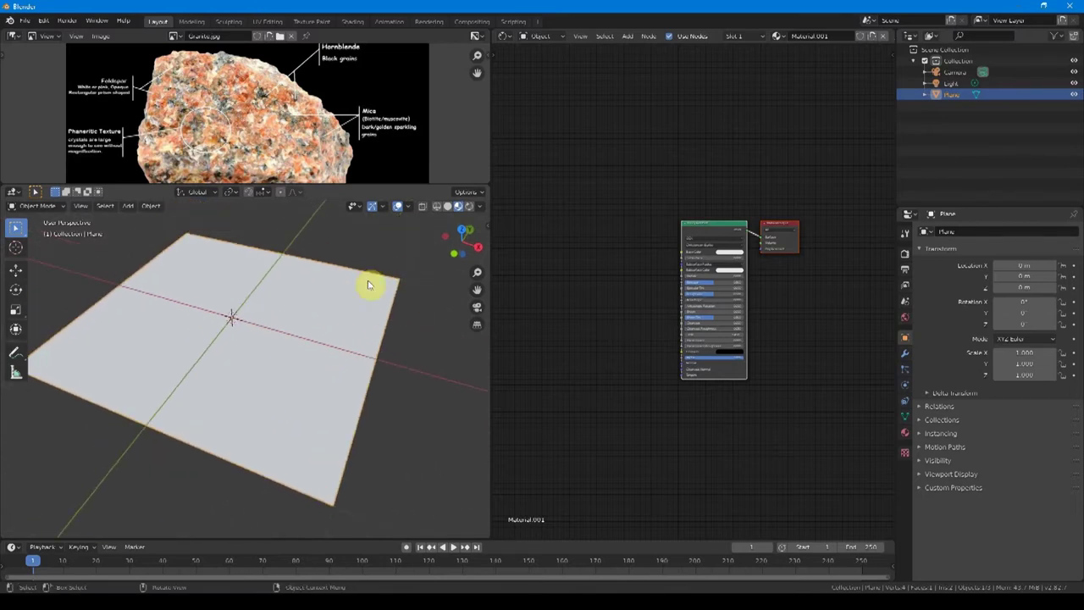
- Add a Musgrave Texture node ahead of the shader and preview its output on the plane
mouse_move(549, 249)
middle_mouse_down()
mouse_move(668, 259)
mouse_move(562, 249)
middle_mouse_up()
key("shift+a")
type("mus")
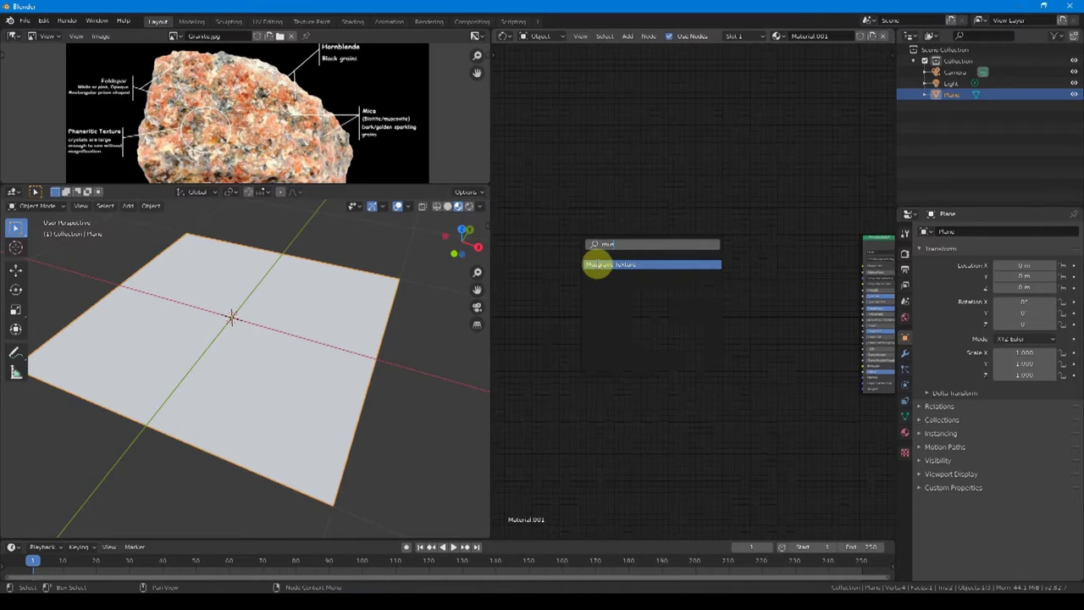
left_click(607, 265)
left_click(604, 197)
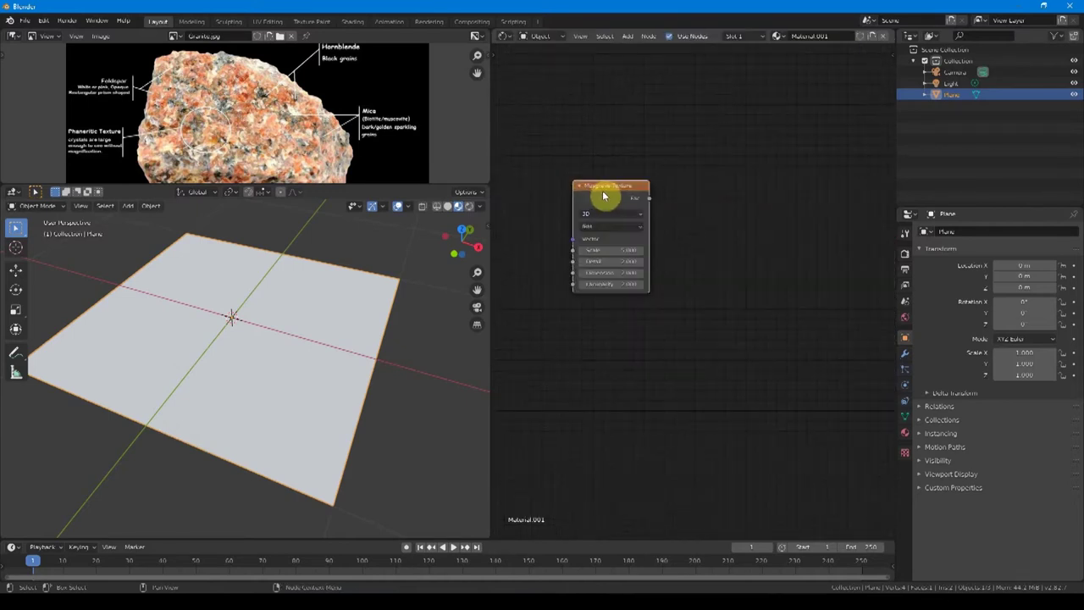
left_click(610, 202, "ctrl+shift")
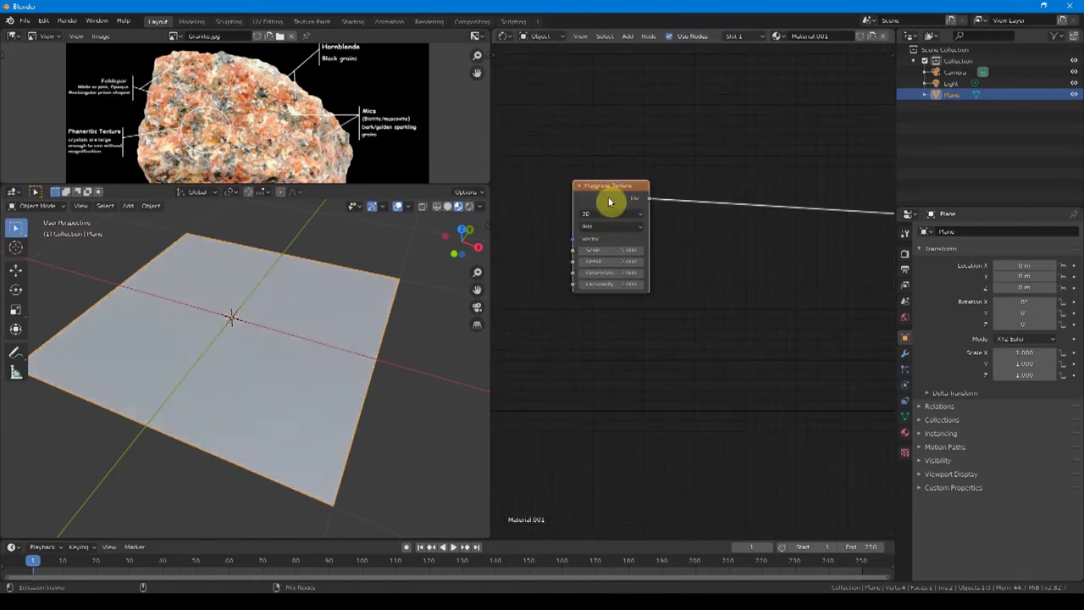
- Set the Musgrave Texture's Scale to 15
middle_click_drag(339, 331, 337, 342)
middle_click_drag(588, 258, 571, 264)
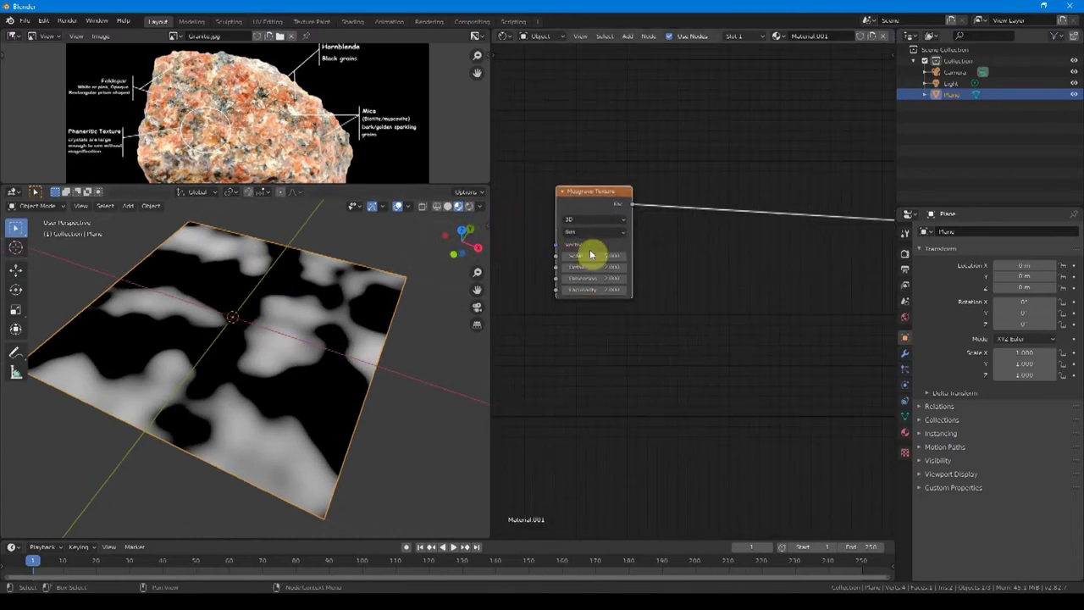
type("15")
key("Return")
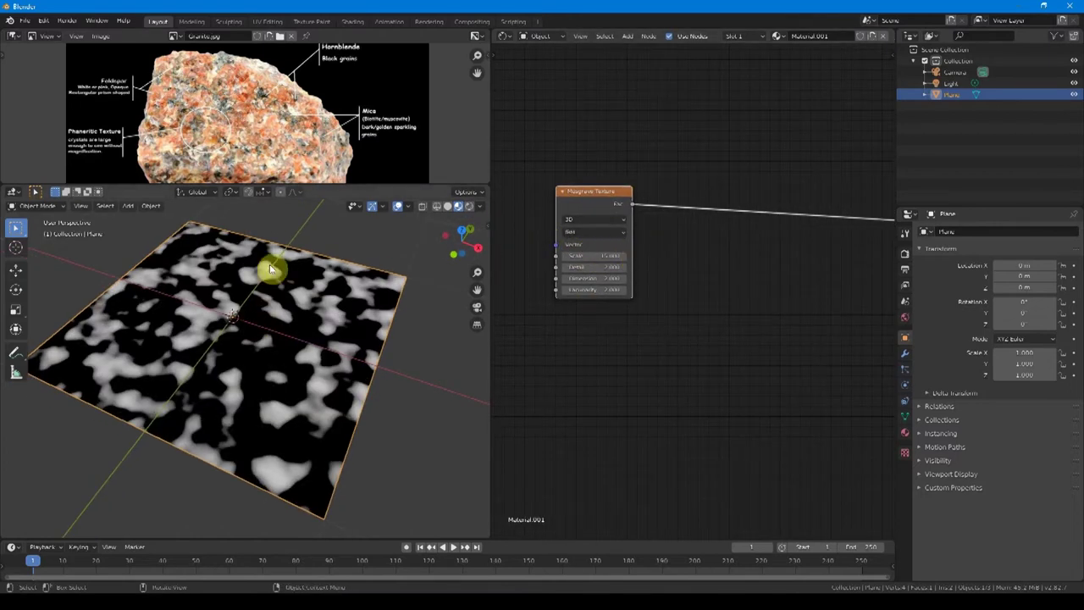
- Duplicate the Musgrave Texture below the original, set the copy's Scale to 25 and preview it on the plane
key("shift+d")
left_click(581, 314)
double_click(610, 376)
type("25")
key("Return")
left_click(594, 324, "ctrl+shift")
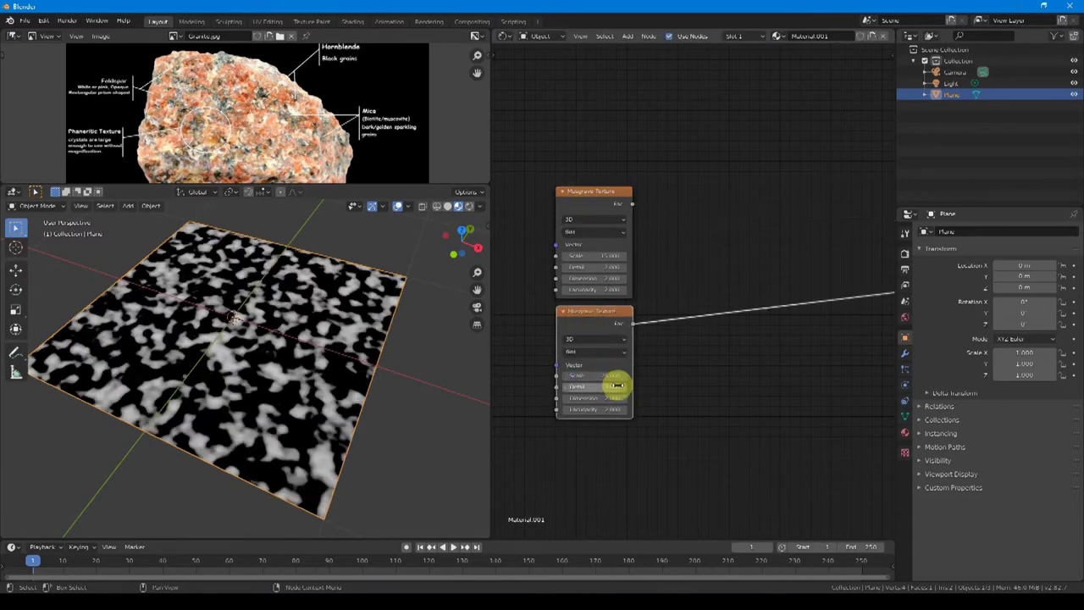
- Add a ColorRamp node beside the upper Musgrave Texture and feed it from that texture's Fac output
middle_click_drag(691, 350, 670, 294)
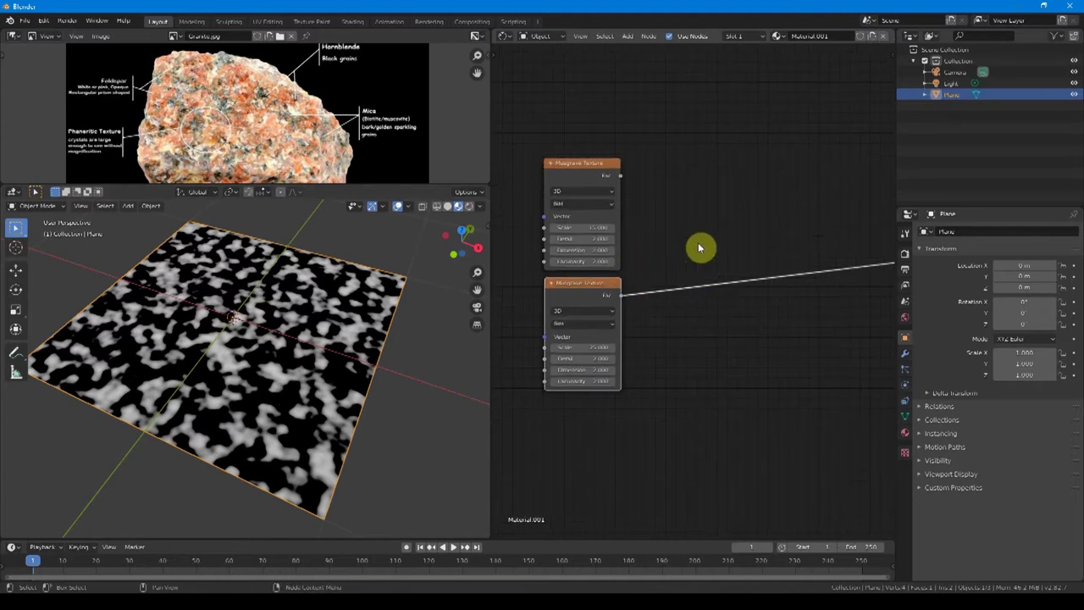
key("shift+a")
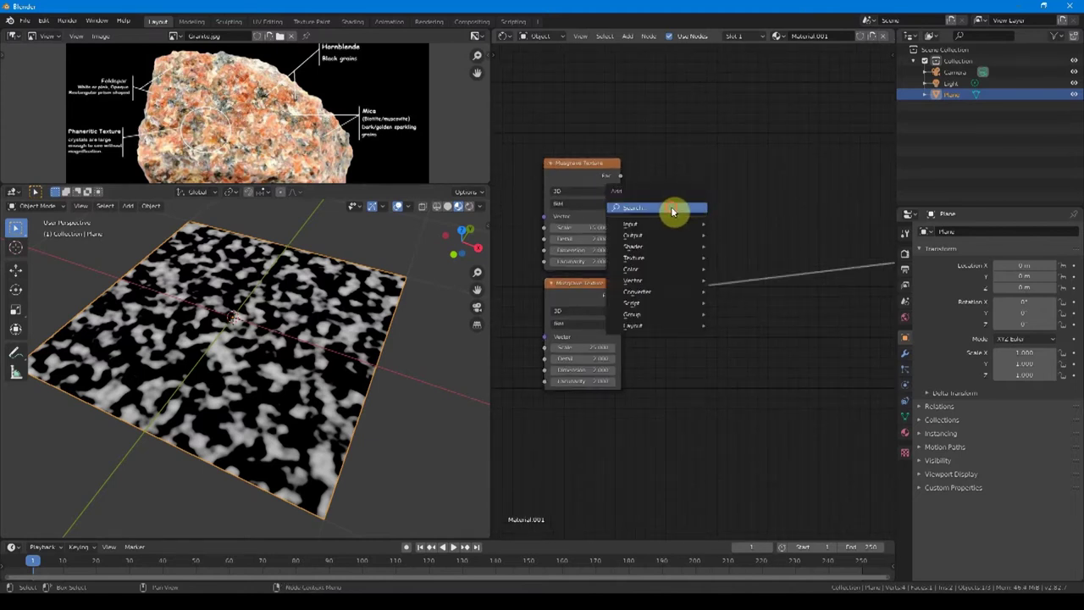
left_click(673, 211)
type("color")
key("Return")
left_click(671, 165)
left_click_drag(621, 176, 653, 254)
- Duplicate the ColorRamp for the lower Musgrave Texture and place it in that texture's preview chain
key("shift+d")
left_click(714, 295)
middle_click_drag(715, 289, 716, 275)
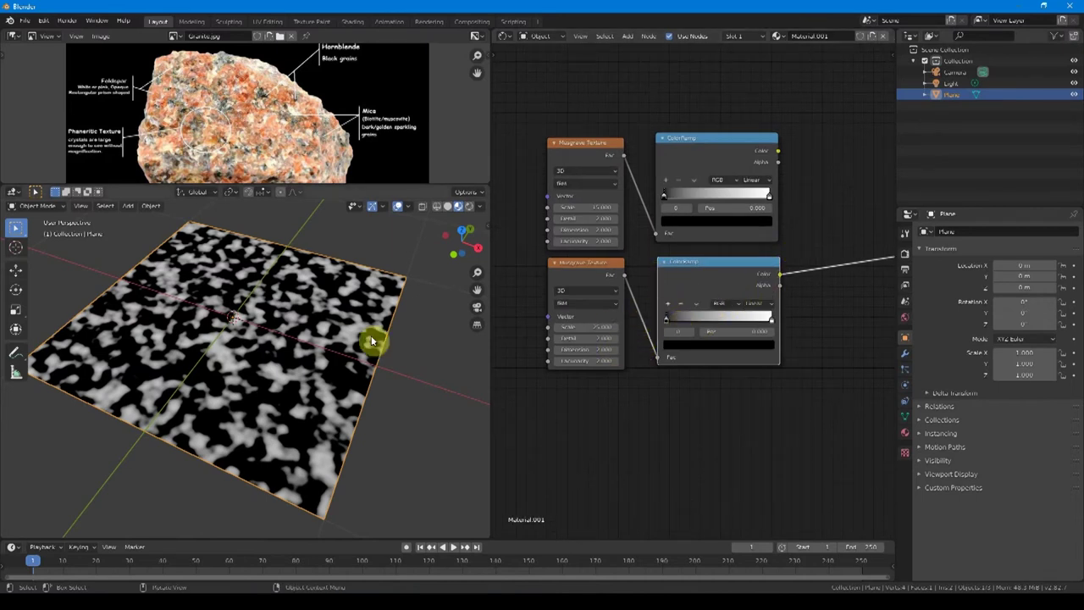
- Move the lower ColorRamp's black stop to about 0.209 and give it a peach colour sampled from the granite picture
left_click_drag(668, 323, 687, 317)
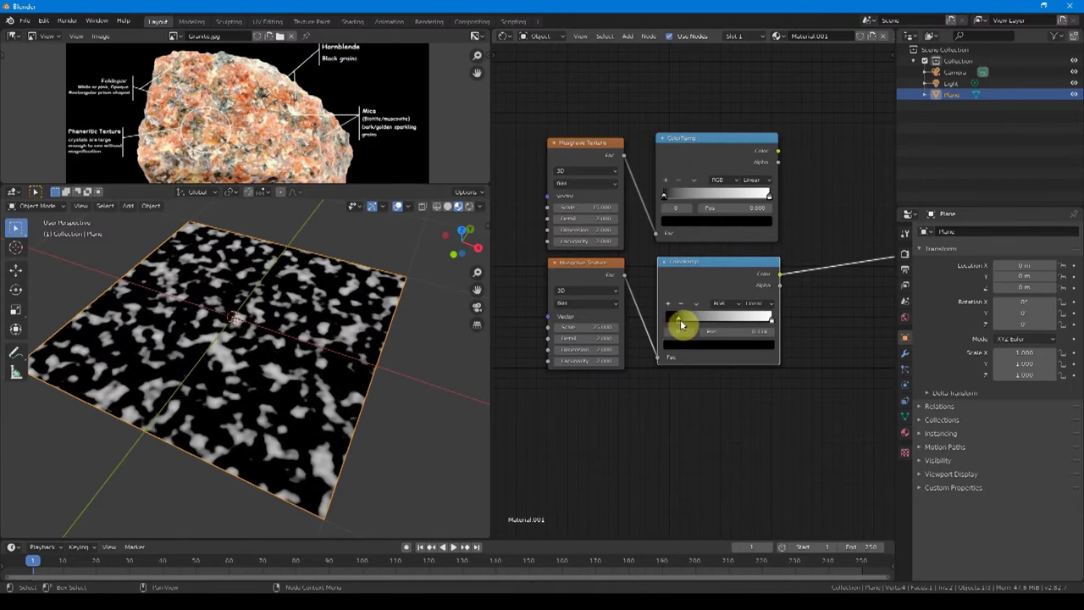
key("e")
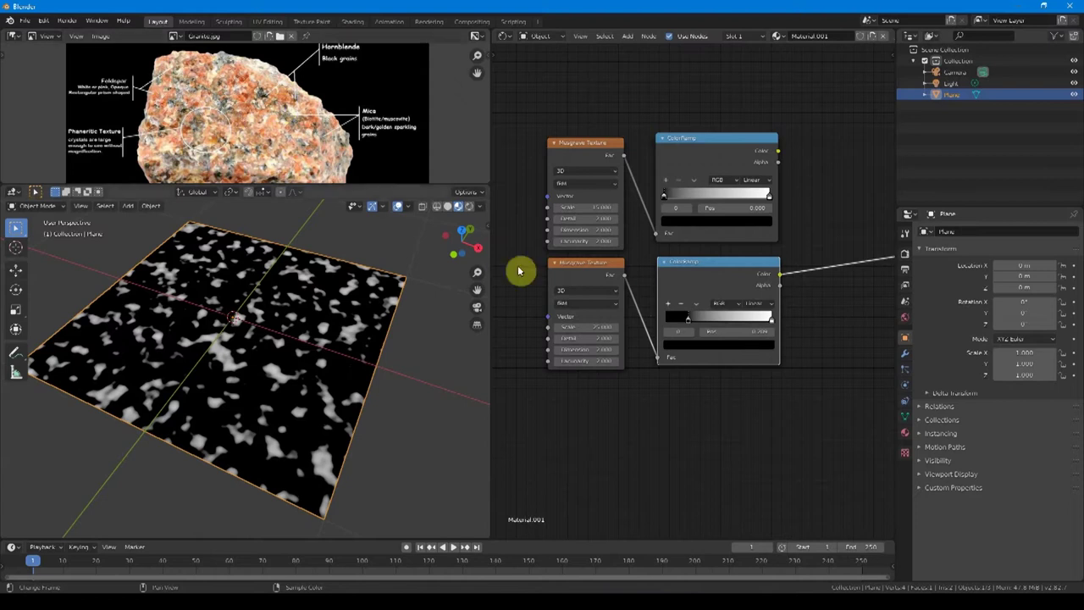
left_click(701, 344)
left_click(750, 300)
left_click(273, 125)
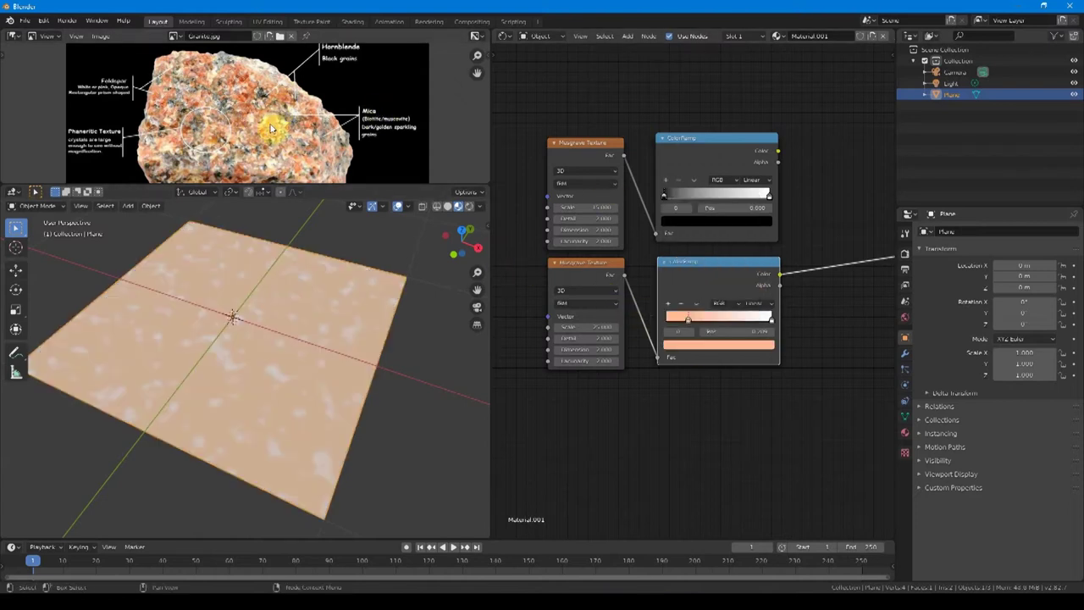
- Add a middle stop at about 0.627 on the lower ColorRamp and sample its colour from the granite picture
left_click(730, 321, "ctrl")
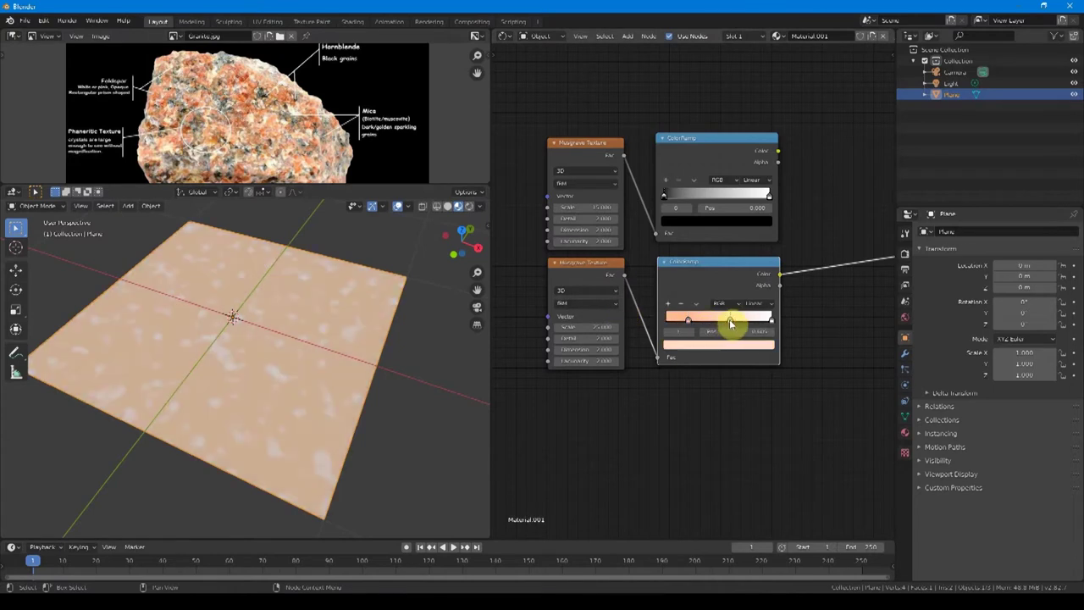
left_click(746, 288)
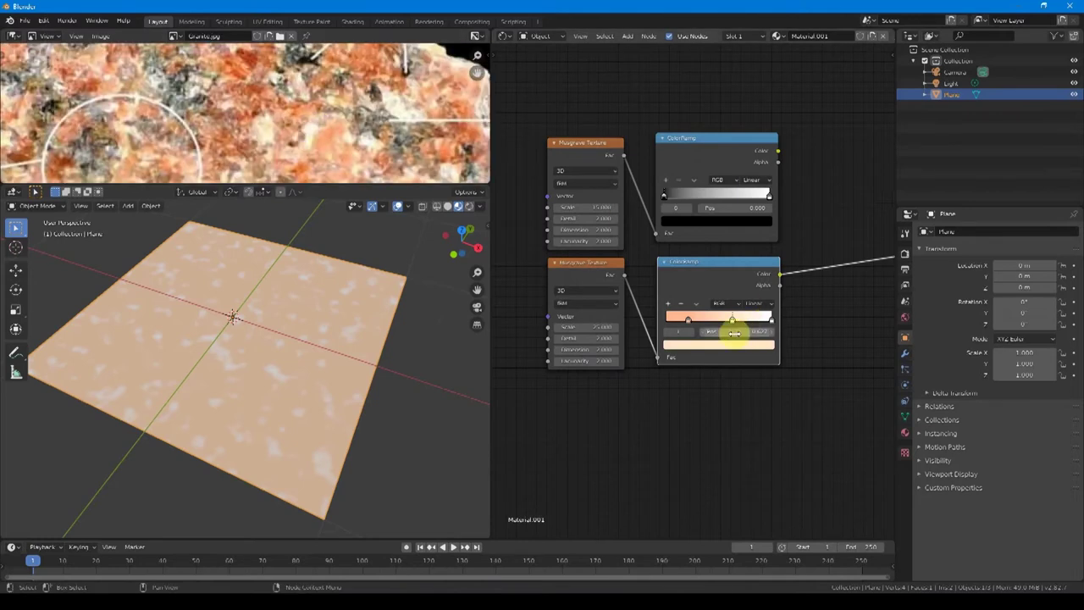
left_click(352, 133)
- Adjust the lower ColorRamp's first stop to a darker orange-brown and its middle stop to a deeper peach
left_click(689, 321)
left_click(719, 345)
left_click_drag(747, 245, 749, 235)
left_click(733, 321)
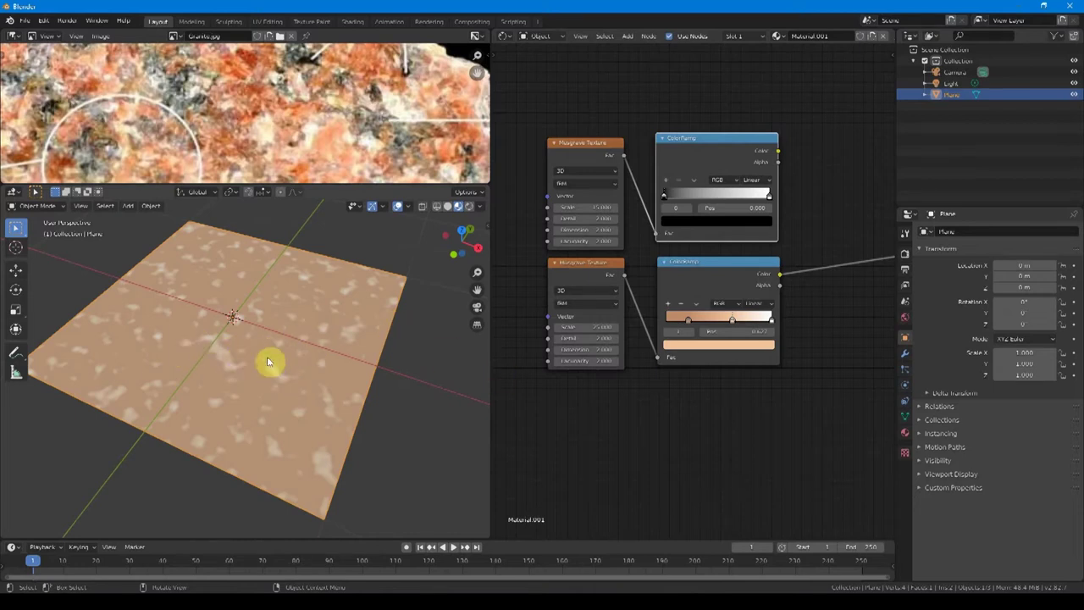
- Set the lower Musgrave Texture's Detail to 25, Dimension to 0 and Lacunarity to 1.2
left_click_drag(586, 337, 546, 338)
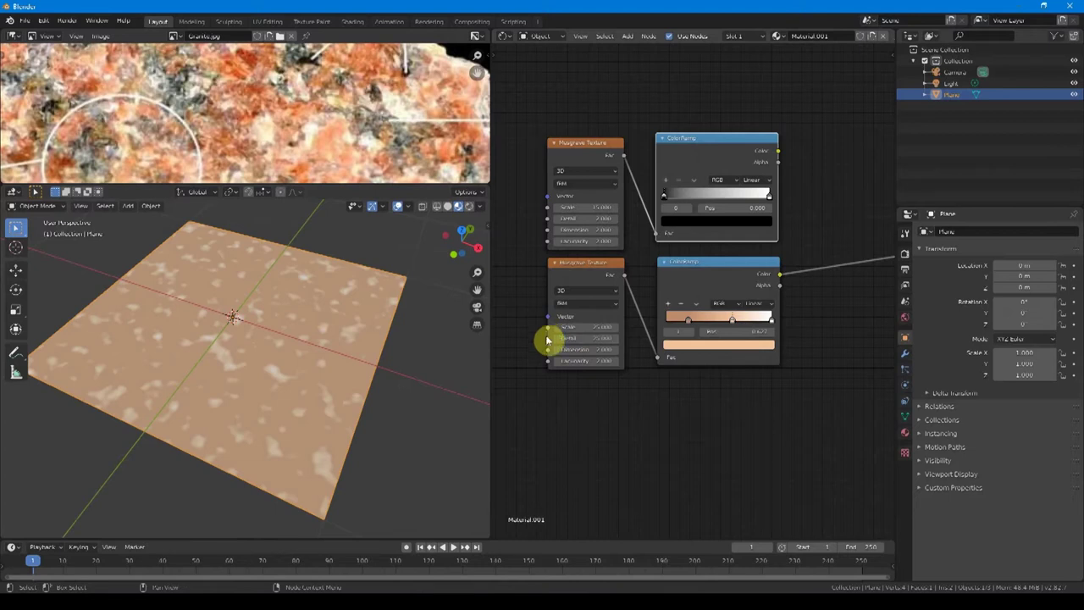
scroll(289, 377, "up", 8)
scroll(290, 375, "down", 4)
left_click_drag(613, 350, 609, 374)
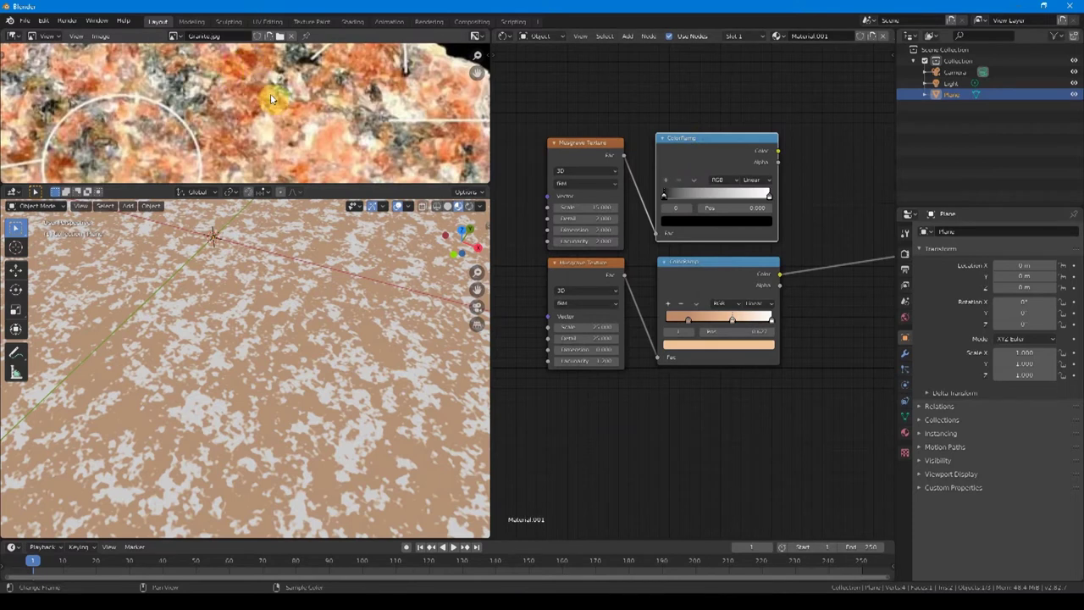
- Colour the upper ColorRamp from the granite picture, with a red-orange first stop and a light orange middle stop at about 0.634
middle_click_drag(269, 90, 288, 147)
left_click_drag(663, 200, 676, 205)
middle_click_drag(699, 226, 670, 225)
left_click(670, 223)
left_click(718, 175)
left_click(291, 109)
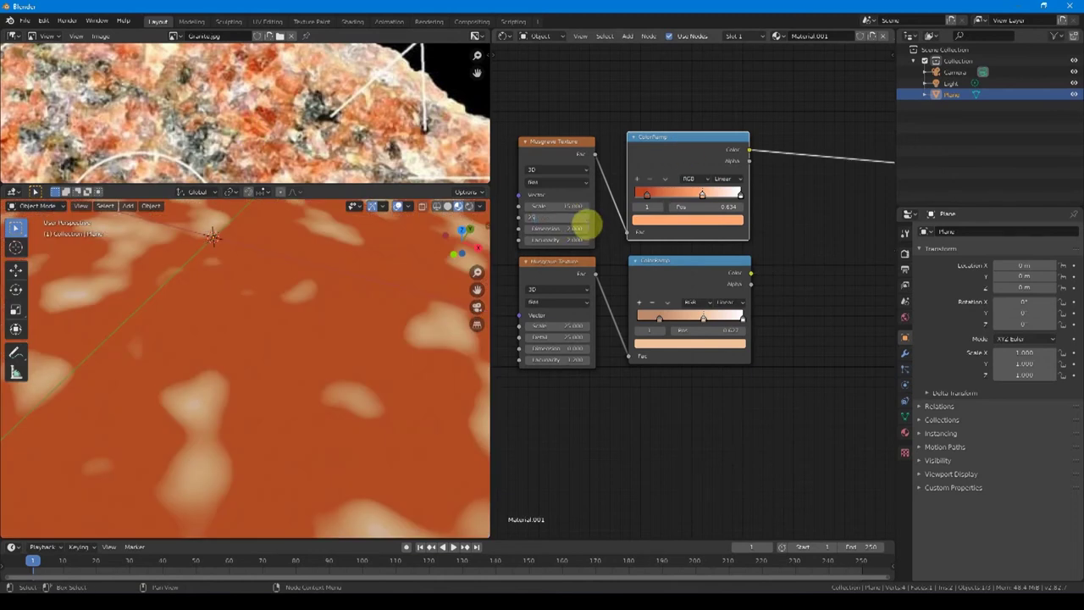
- Set the upper Musgrave Texture's Detail to 25, Dimension to 0 and Lacunarity to 1.2, and add a red stop at about 0.178 on its ColorRamp
key("Return")
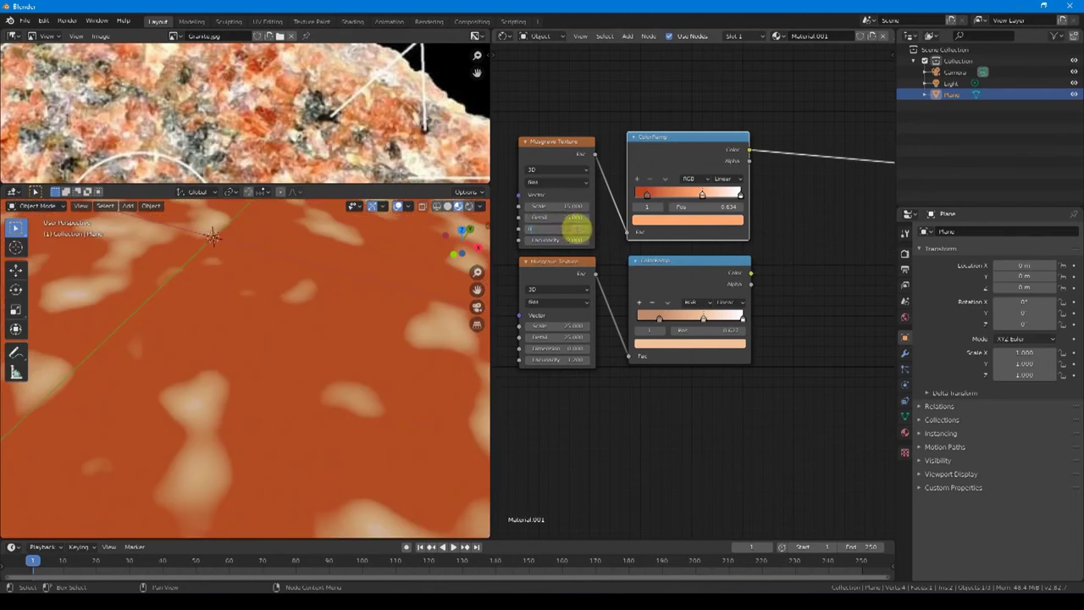
key("Return")
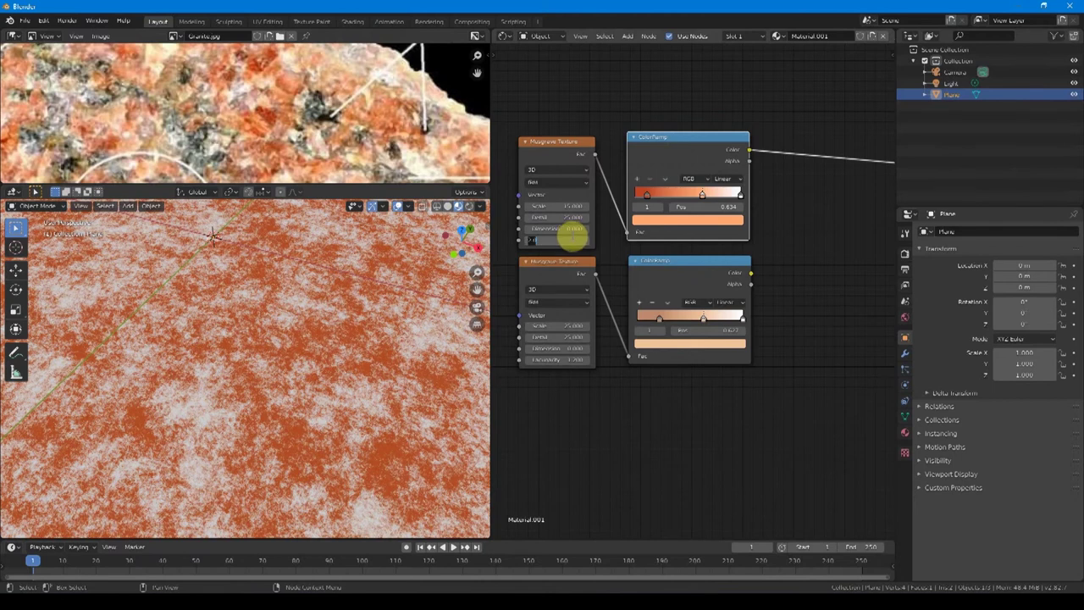
type("1.2")
key("Return")
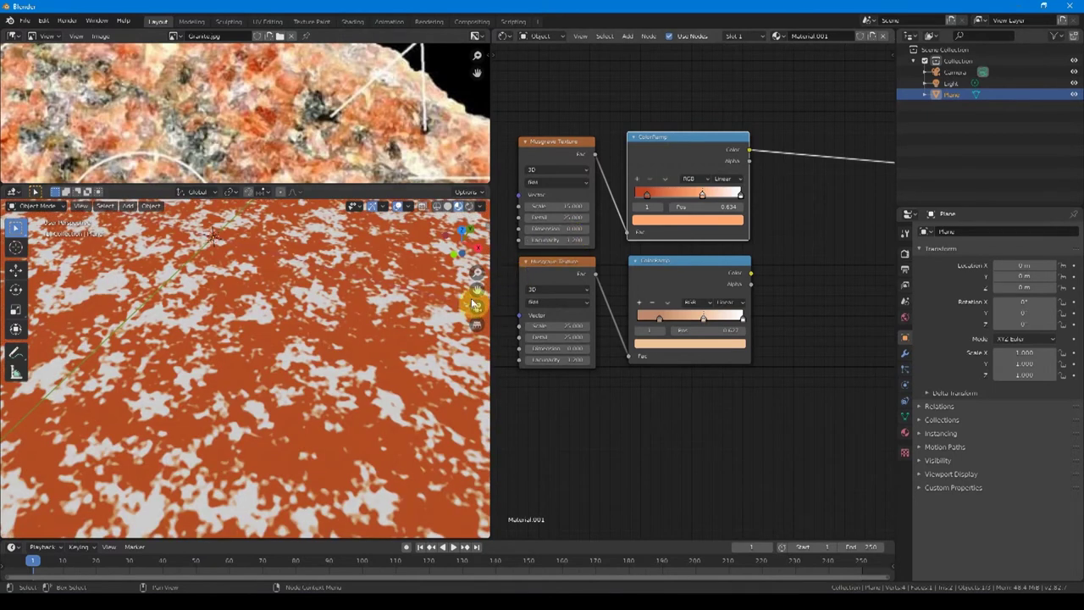
left_click(654, 194, "ctrl")
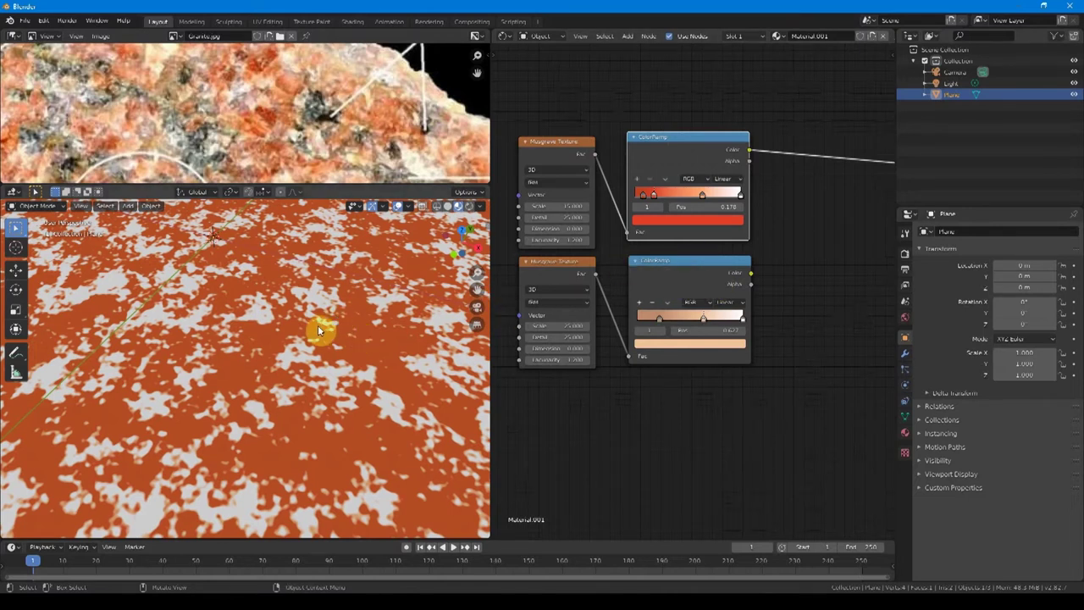
- Mix the two ColorRamps through a mix node set to Multiply with a factor of about 0.89
middle_click_drag(781, 241, 733, 253)
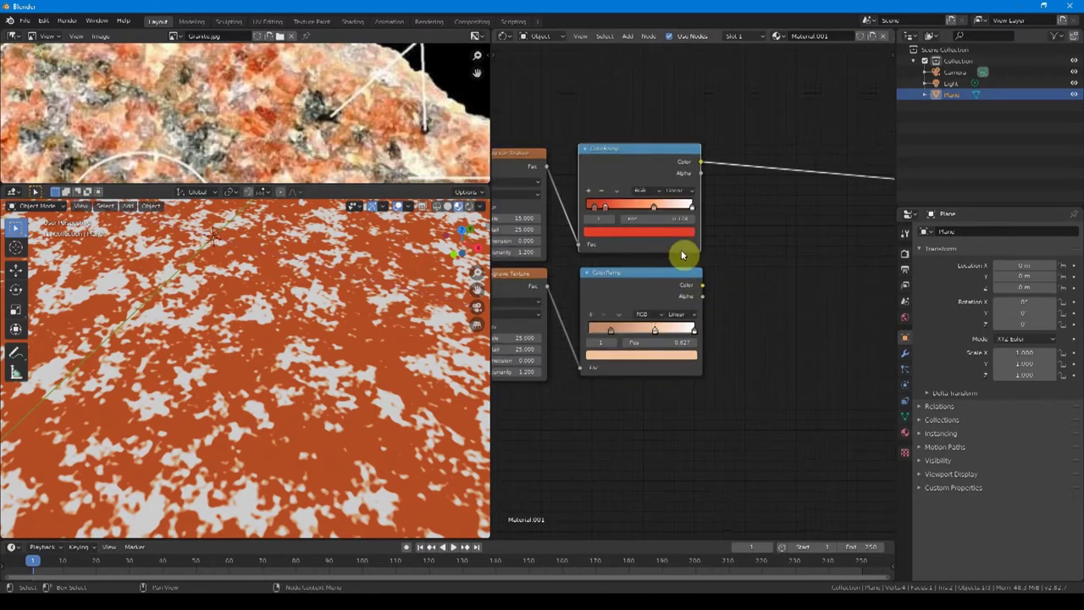
right_click_drag(663, 248, 659, 285, "ctrl+shift")
left_click(798, 256)
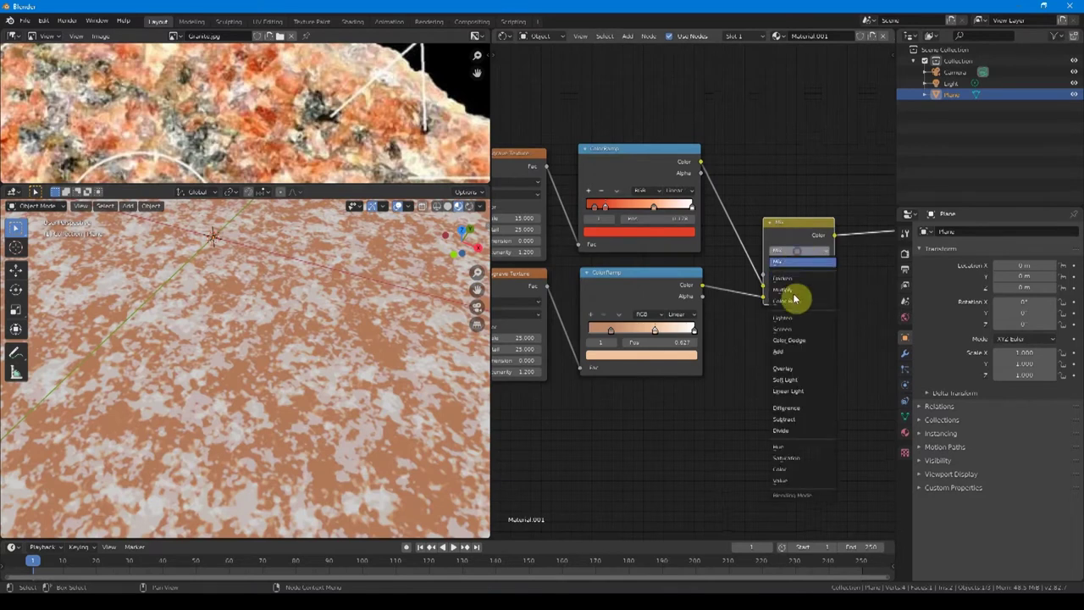
left_click(794, 368)
left_click(799, 250)
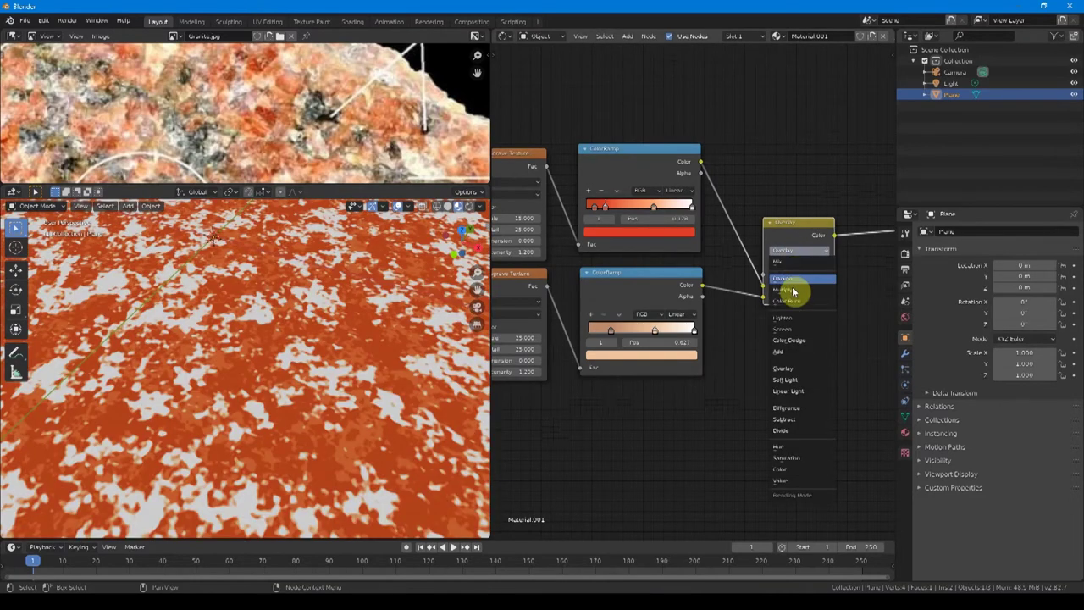
left_click(793, 293)
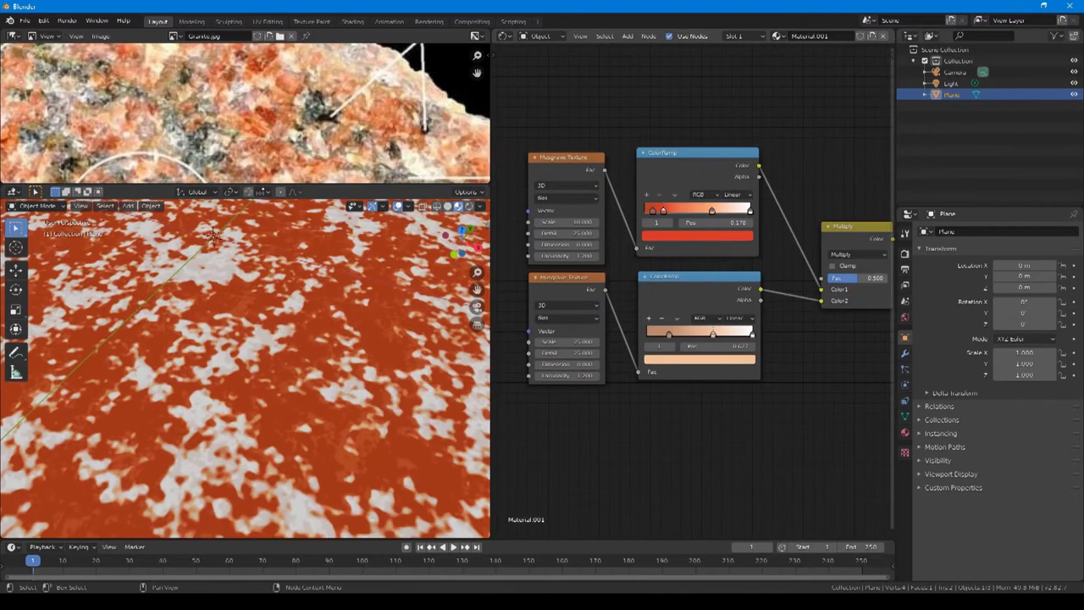
left_click_drag(856, 278, 881, 282)
scroll(544, 229, "down", 2)
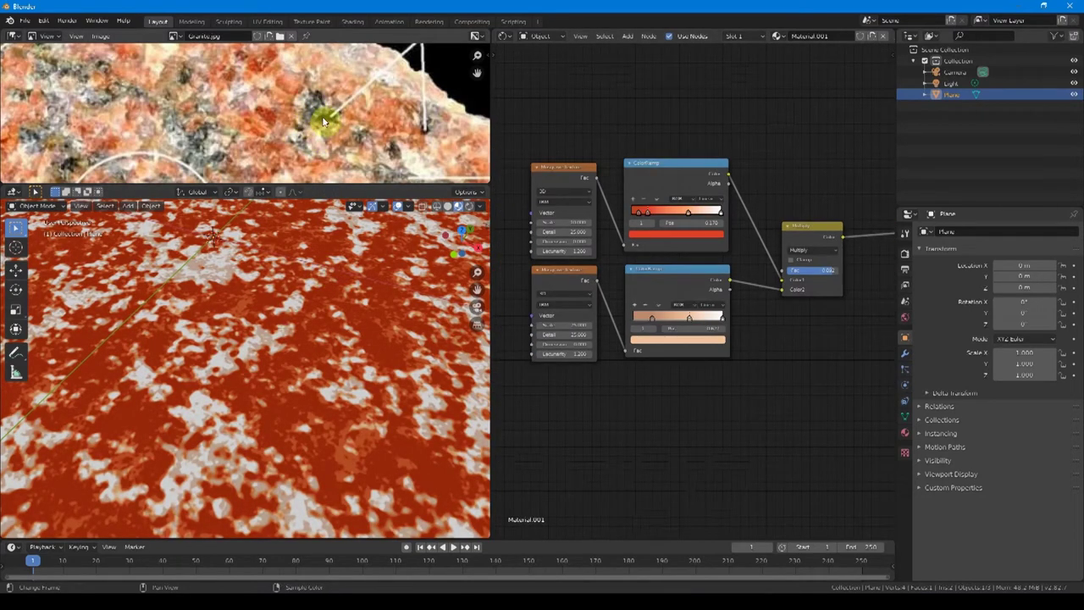
- Duplicate the lower Musgrave Texture and its ColorRamp below the originals and connect the two copies
middle_click_drag(586, 322, 586, 311)
left_click(575, 270)
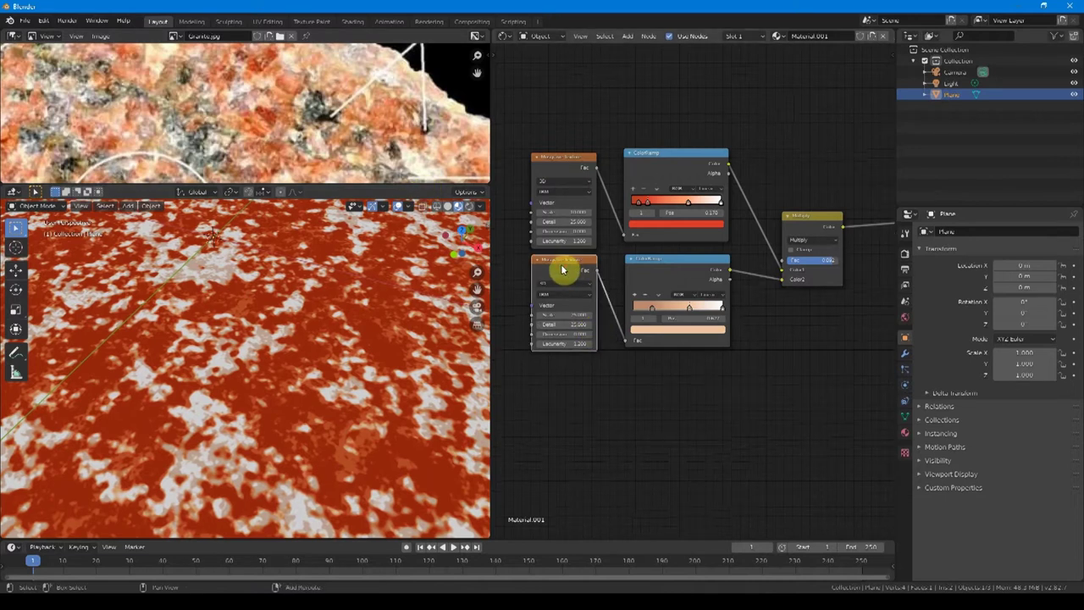
key("shift+d")
left_click(565, 390)
left_click(673, 279)
key("shift+d")
left_click(665, 393)
left_click_drag(596, 391, 622, 454)
- Recolour the duplicated ColorRamp's first stop near-black and its middle stop grey with colours sampled from the granite picture
left_click(648, 422)
left_click(327, 120)
left_click(685, 422)
left_click(315, 98)
- Preview the duplicated ColorRamp on the plane and adjust the Scale of its Musgrave Texture
middle_click_drag(640, 398, 638, 357)
left_click(638, 358, "ctrl+shift")
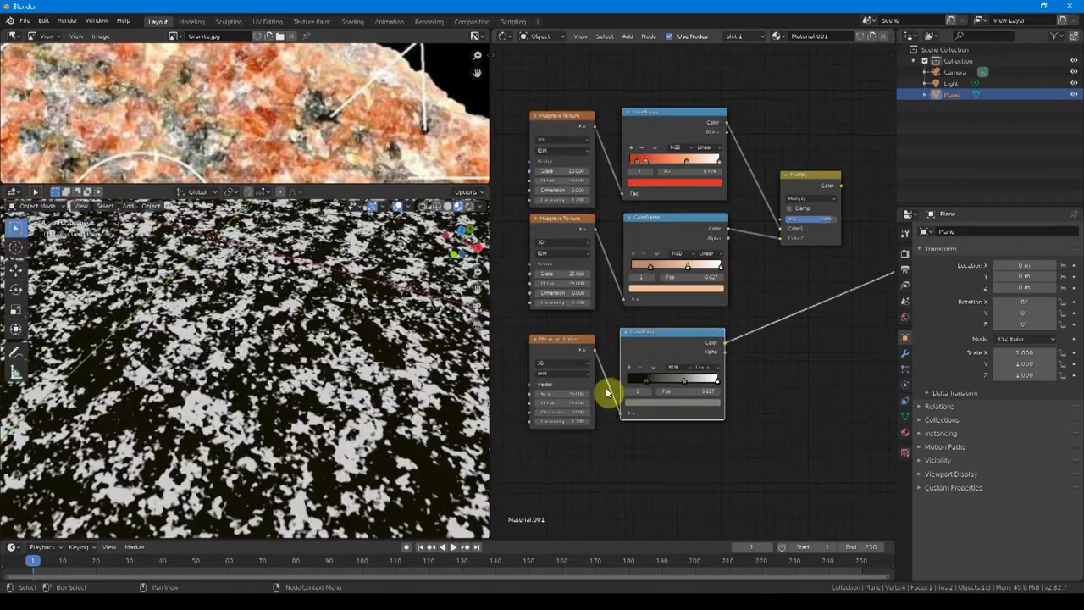
left_click(564, 393)
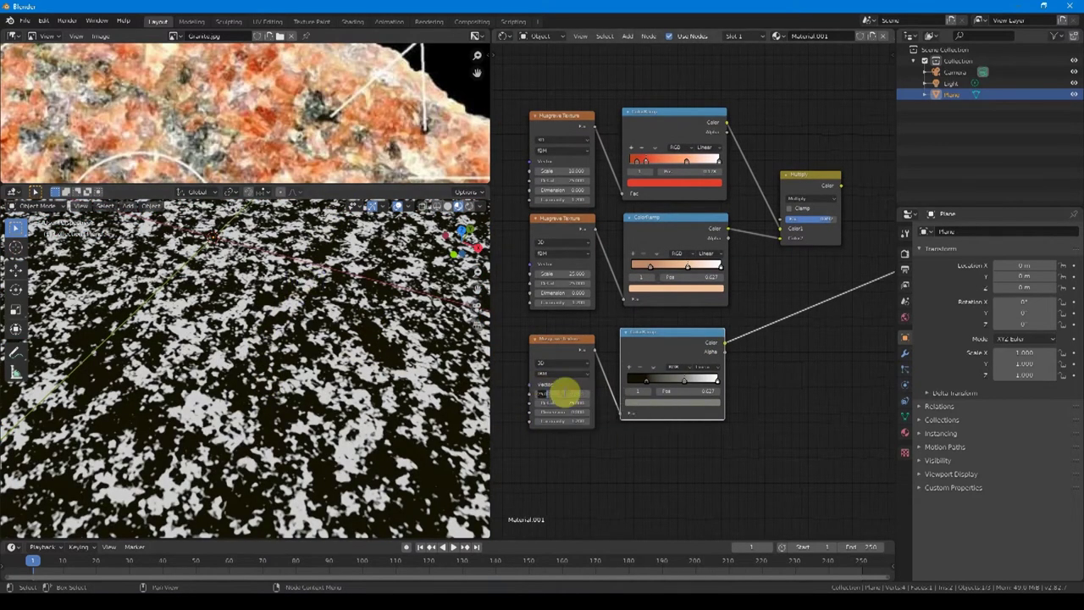
left_click_drag(564, 393, 588, 395)
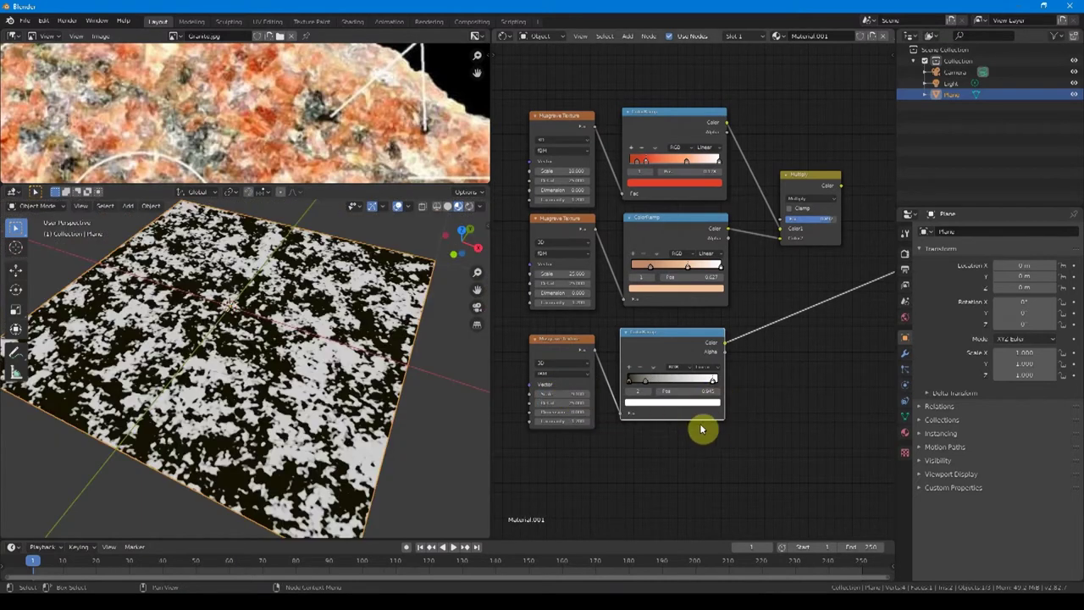
- Mix the Multiply node's output with the black-and-grey ColorRamp through a new mix node set to Darken
middle_click_drag(787, 383, 566, 364)
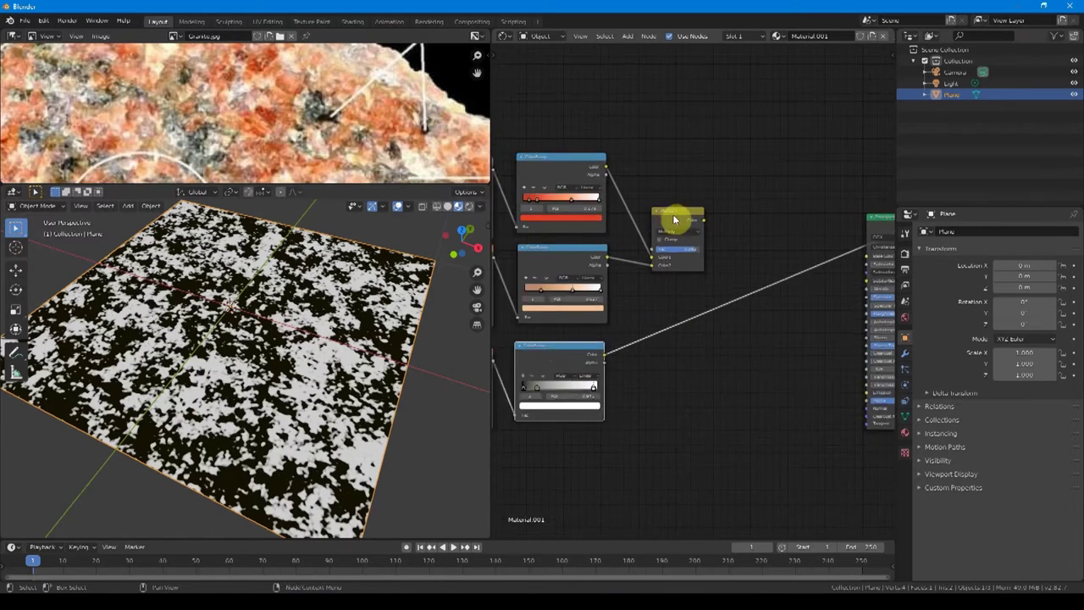
right_click_drag(675, 227, 591, 365, "ctrl+shift")
middle_click_drag(717, 362, 691, 353)
scroll(691, 353, "up", 3)
left_click(722, 312)
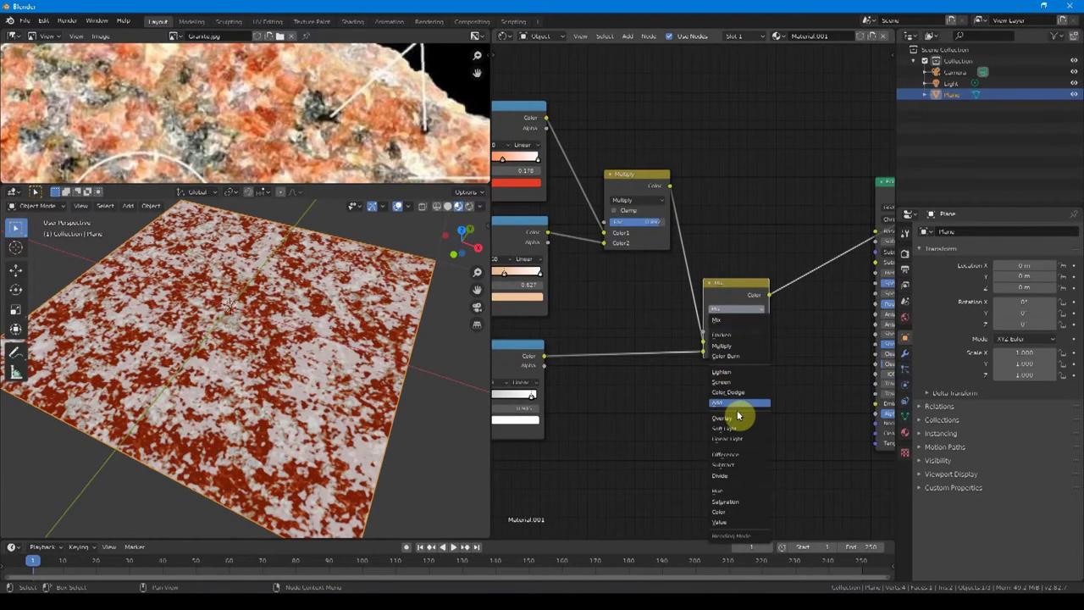
left_click(725, 336)
- Move the grey middle stop of the lowest ColorRamp to about 0.627
middle_click_drag(566, 356, 716, 353)
scroll(716, 352, "up", 1)
left_click_drag(588, 404, 645, 403)
- Adjust the Darken mix node's factor to about 0.95, keeping the Darken blend mode
middle_click_drag(746, 373, 654, 370)
left_click_drag(797, 329, 814, 329)
middle_click_drag(721, 342, 687, 351)
left_click(771, 309)
left_click(767, 335)
left_click_drag(741, 355, 740, 345)
left_click_drag(795, 334, 742, 357)
mouse_move(788, 334)
left_mouse_down()
mouse_move(809, 334)
mouse_move(772, 347)
left_mouse_up()
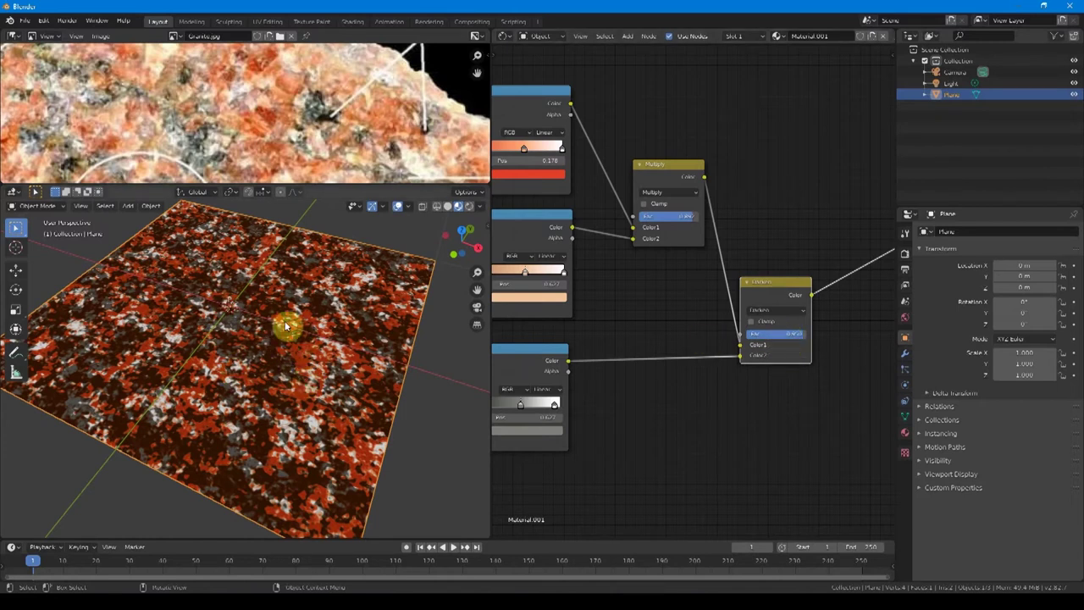
middle_click_drag(359, 325, 339, 358)
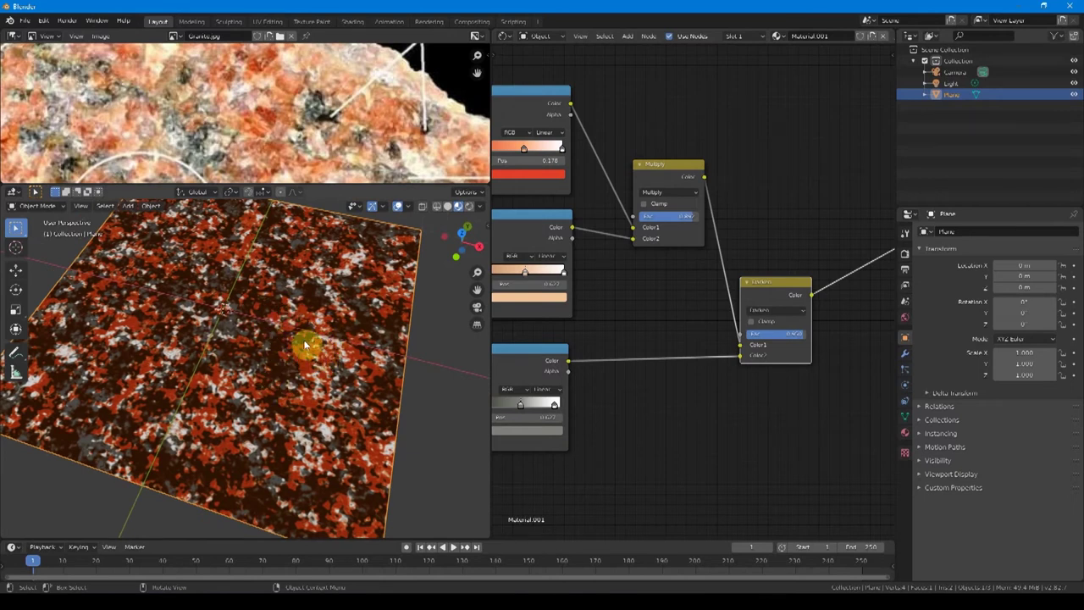
- Add a Brick Texture node above the granite nodes and preview it on the plane
middle_click_drag(495, 289, 590, 291)
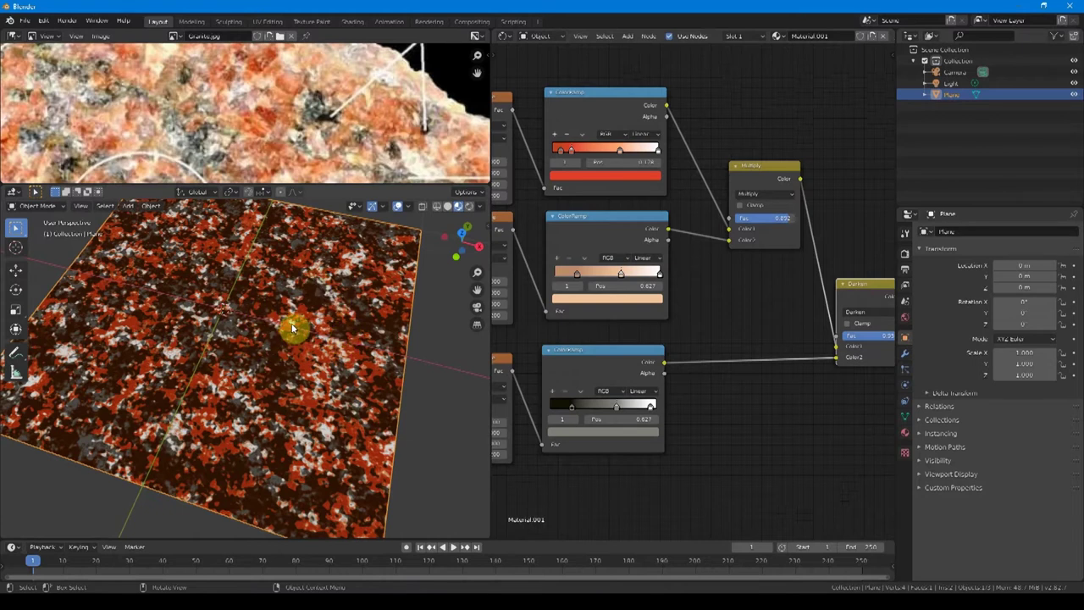
scroll(719, 248, "down", 10)
middle_click_drag(721, 251, 665, 239)
scroll(664, 239, "up", 3)
key("shift+a")
left_click(659, 237)
type("bri")
left_click(685, 255)
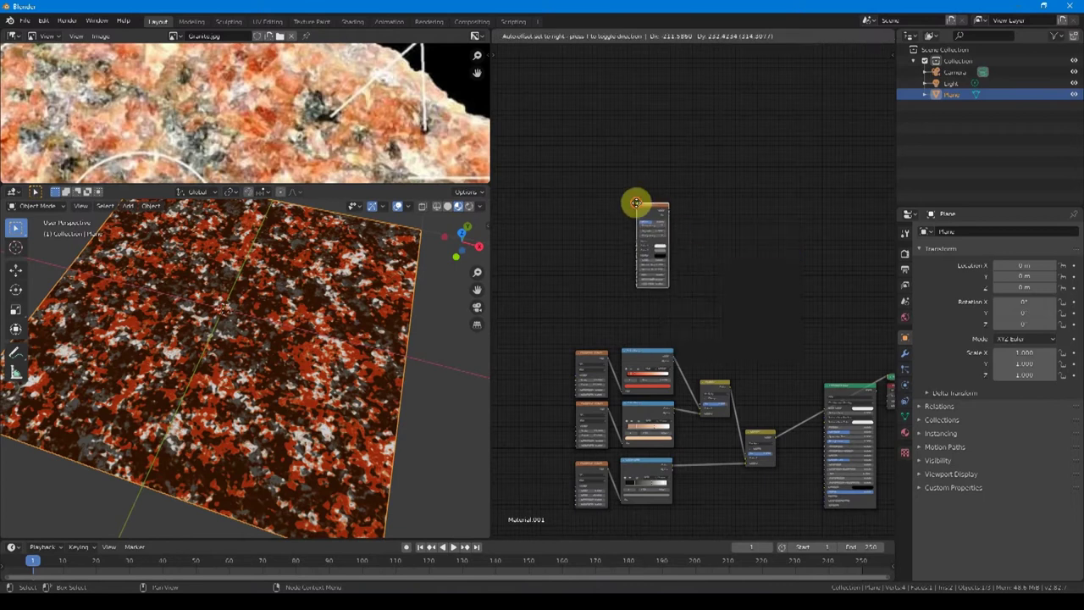
left_click(637, 204)
left_click(652, 215, "ctrl+shift")
scroll(654, 220, "up", 6)
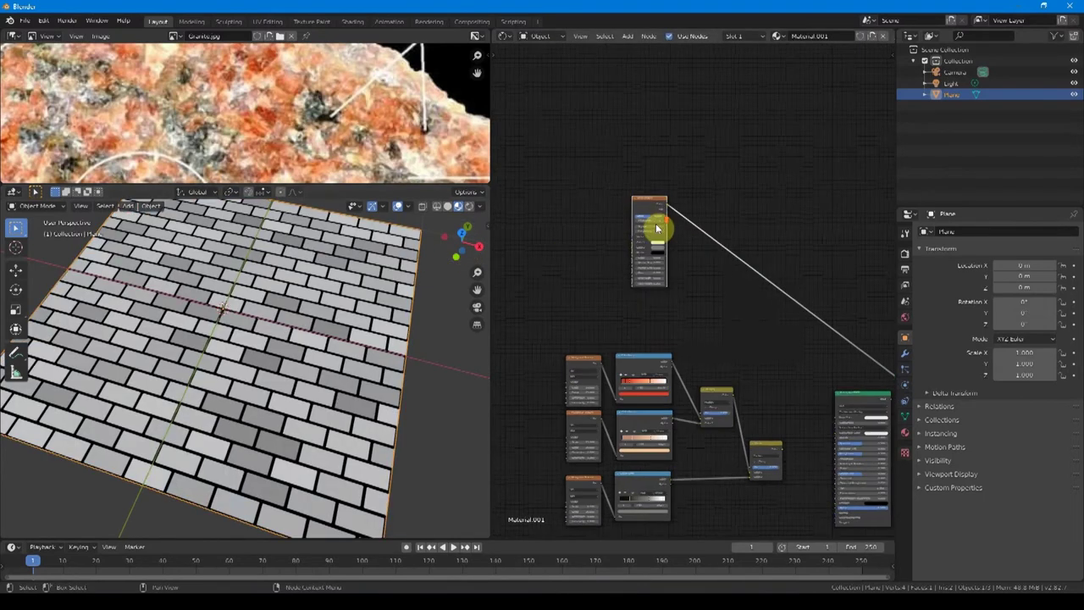
- Set the Brick Texture's Offset to 0 so the bricks line up in a grid
middle_click_drag(648, 212, 719, 310)
scroll(687, 252, "up", 3)
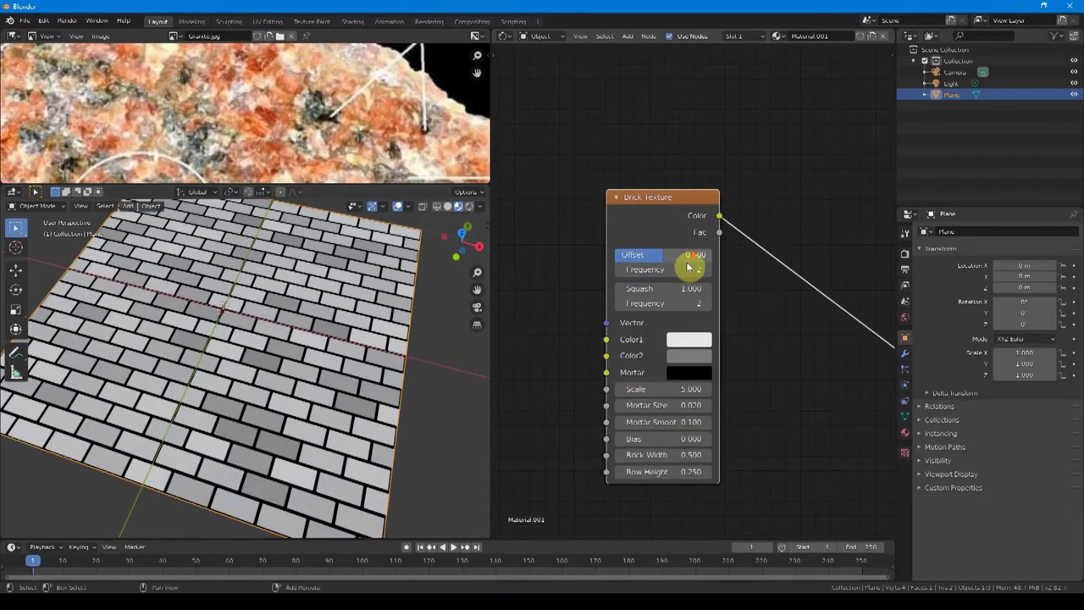
scroll(702, 272, "up", 2)
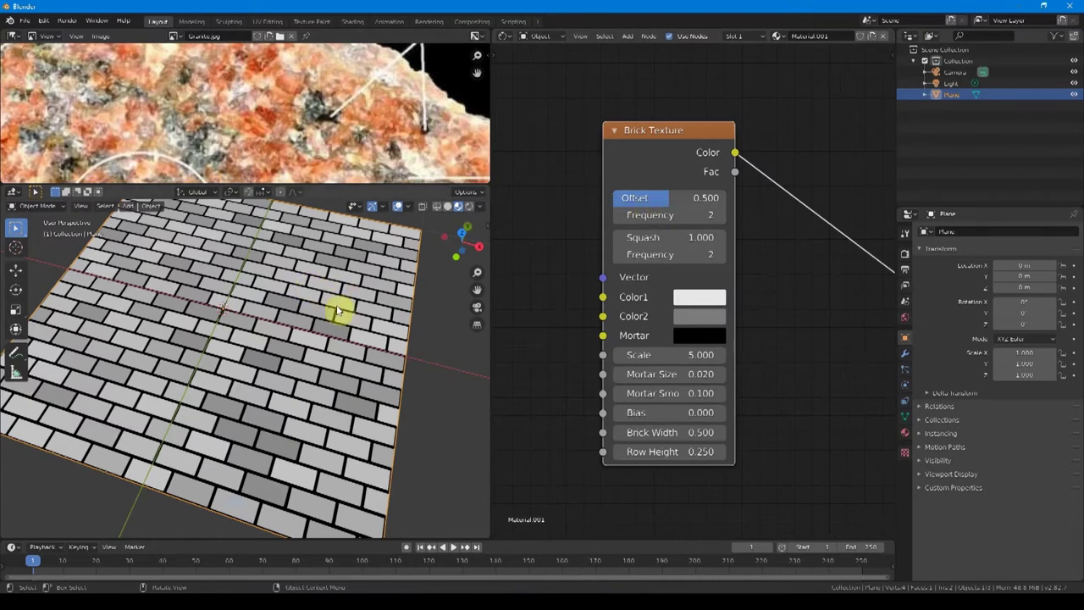
left_click_drag(669, 203, 640, 208)
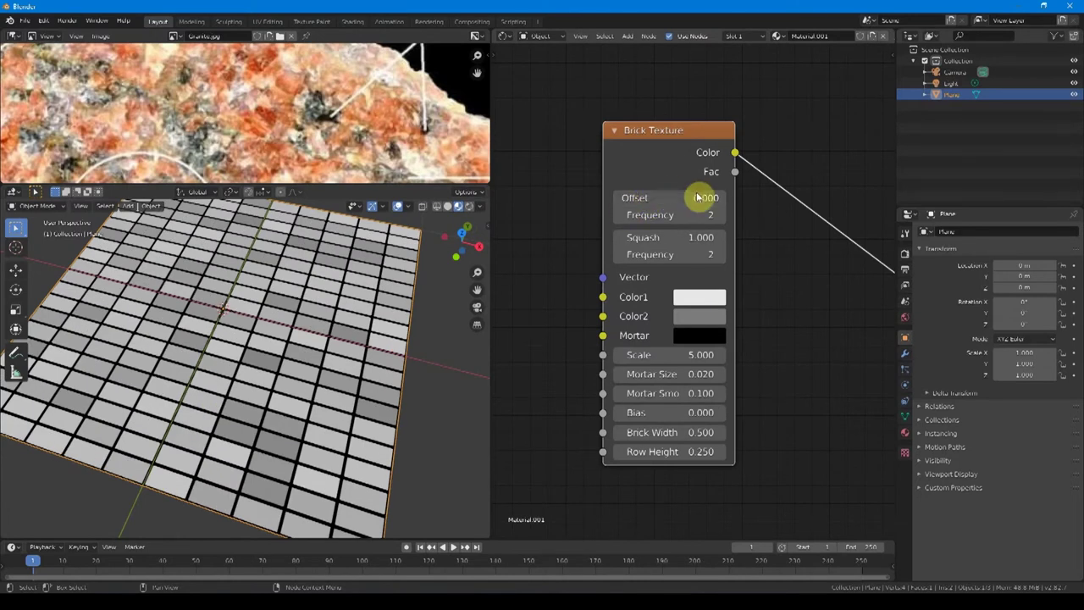
- Set the Brick Texture's Row Height to 0.5
middle_click_drag(301, 413, 324, 388)
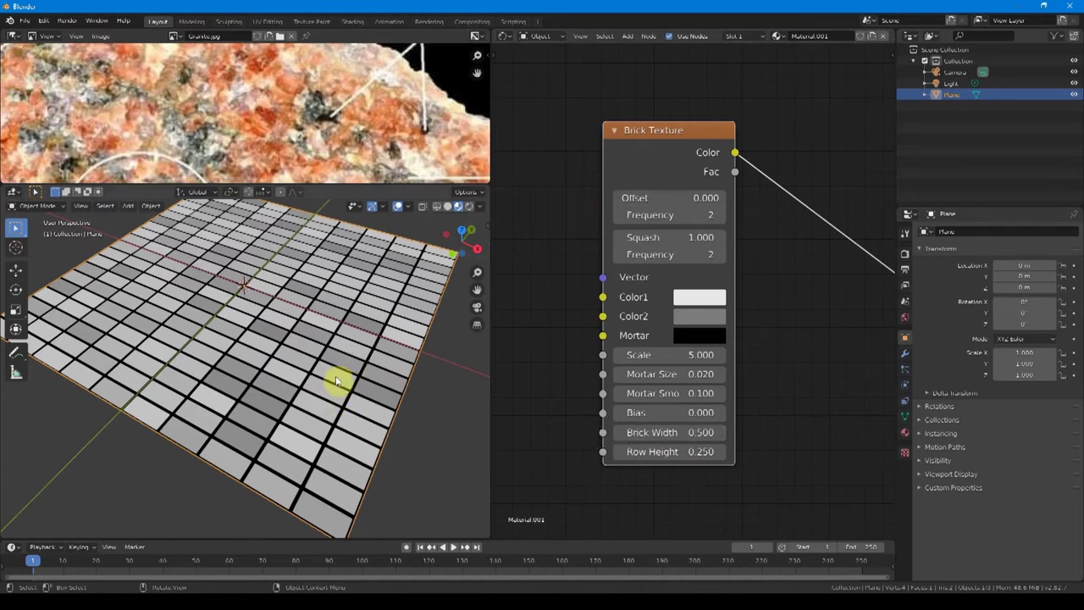
left_click(681, 451)
type("0.5")
key("Return")
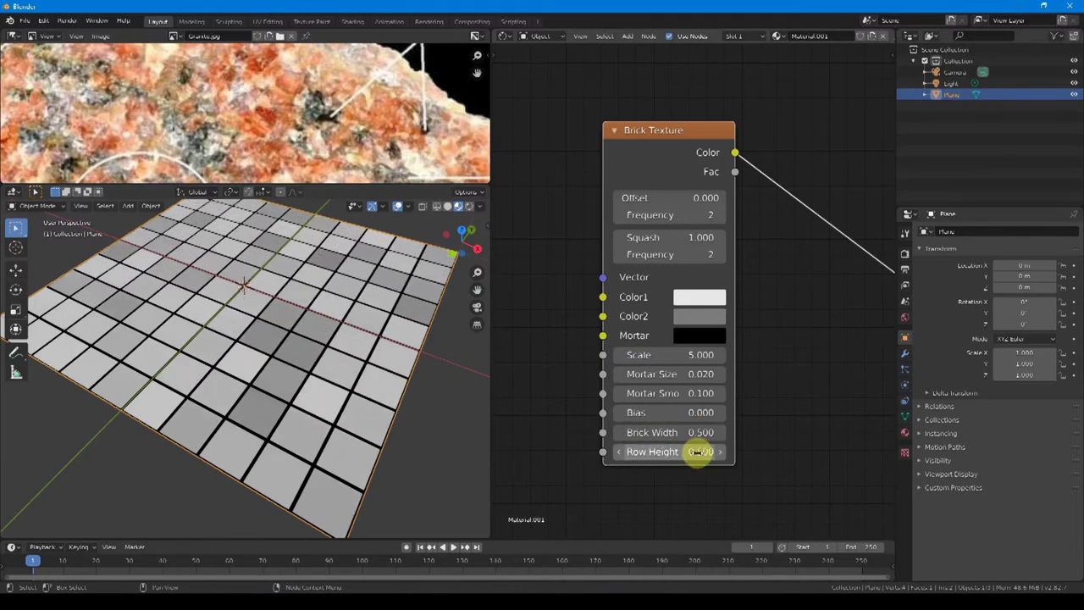
- Set both the Brick Width and the Row Height of the Brick Texture to 1
left_click(690, 432)
type("1")
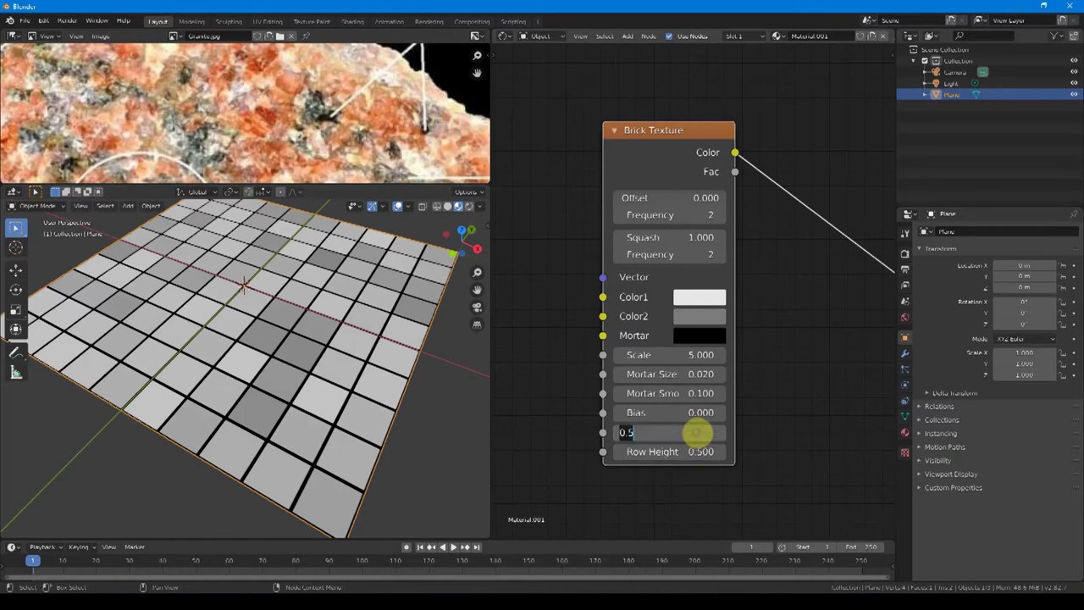
key("Return")
left_click(695, 451)
type("1")
key("Return")
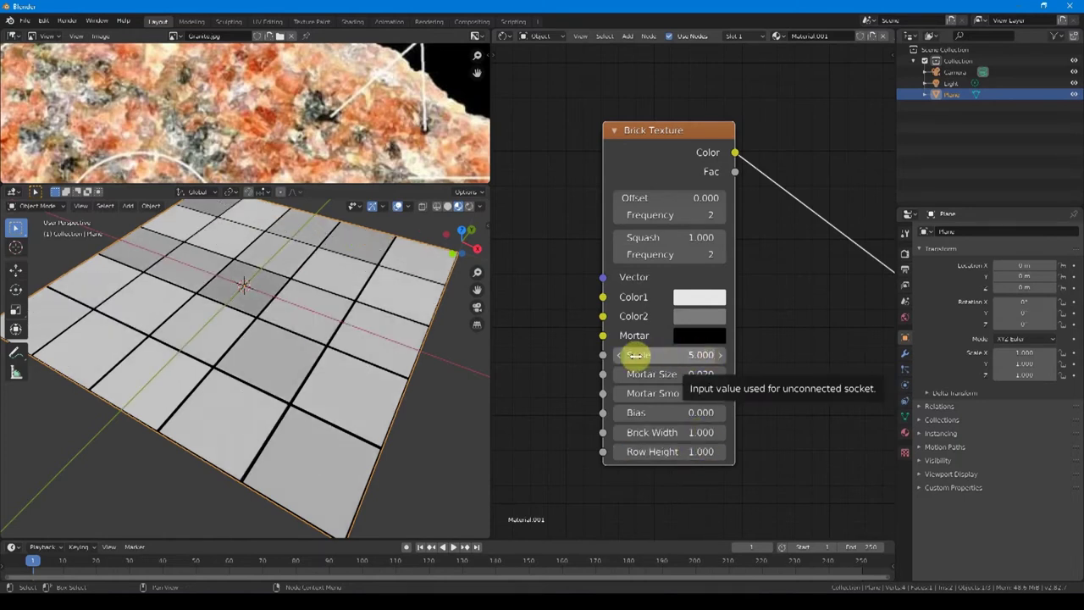
- Try a different Scale on the Brick Texture and restore it to 5
mouse_move(702, 356)
left_mouse_down()
mouse_move(683, 356)
mouse_move(710, 356)
left_mouse_up()
left_click(702, 356)
type("5")
key("Return")
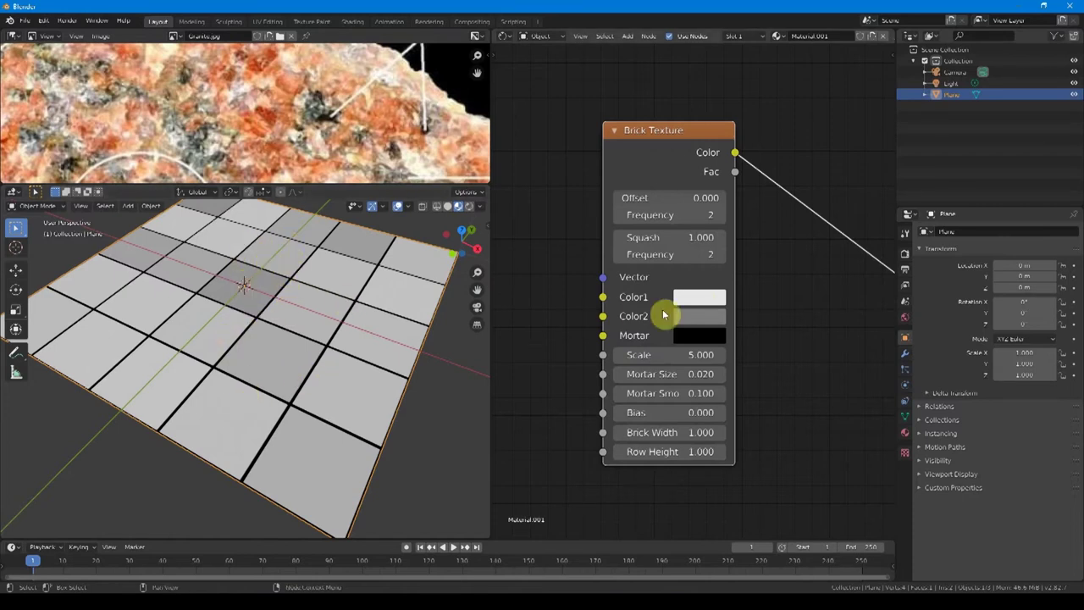
- Change the Brick Texture's Color2 to white so all tiles share one colour
left_click(688, 315)
left_click_drag(820, 135, 823, 64)
middle_click_drag(372, 330, 310, 295)
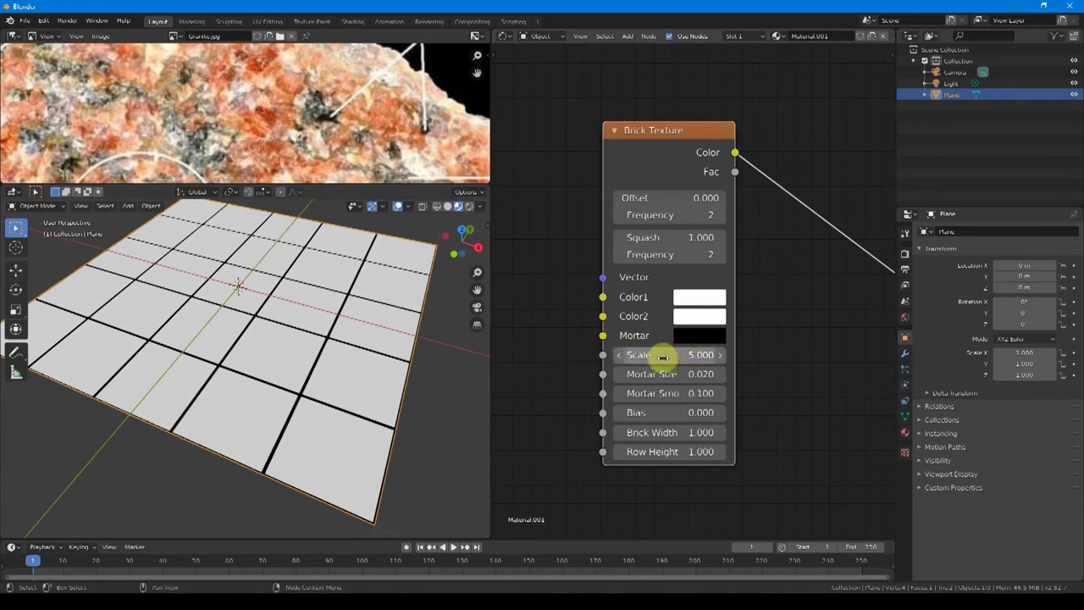
- Try a different Mortar Size on the Brick Texture and restore it to 0.02
mouse_move(660, 376)
left_mouse_down()
mouse_move(711, 375)
mouse_move(680, 376)
left_mouse_up()
left_click(681, 377)
type(".0.02")
key("Return")
- Try out the Brick Texture's Mortar Smooth up to 1 and set it to 0.5
left_click(667, 393)
left_click(670, 378)
left_click(650, 392)
left_click(639, 383)
left_click_drag(639, 393, 720, 396)
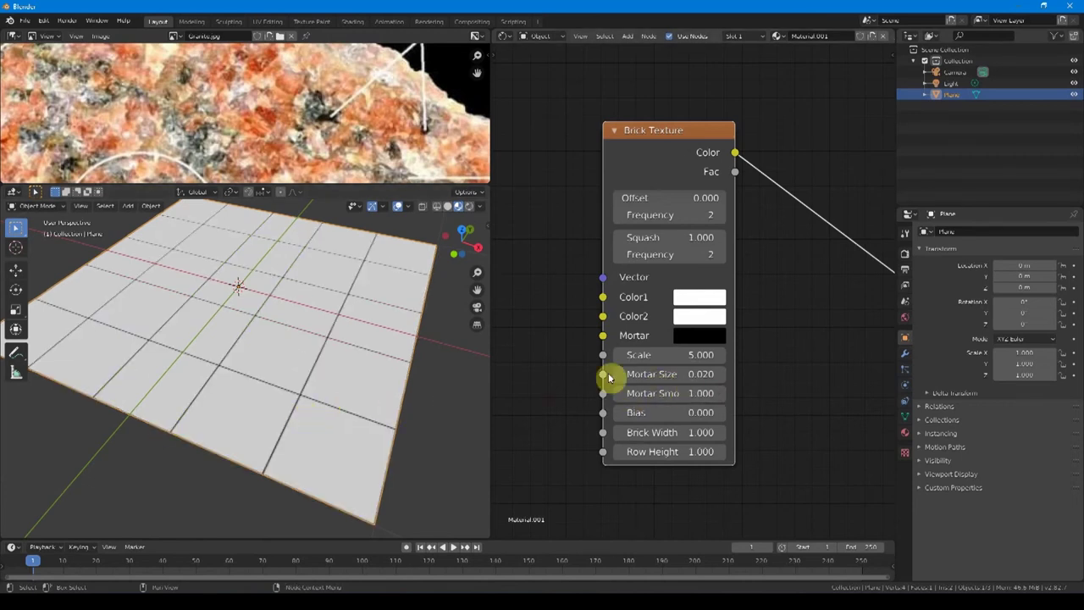
left_click(673, 392)
type("0.5")
key("Return")
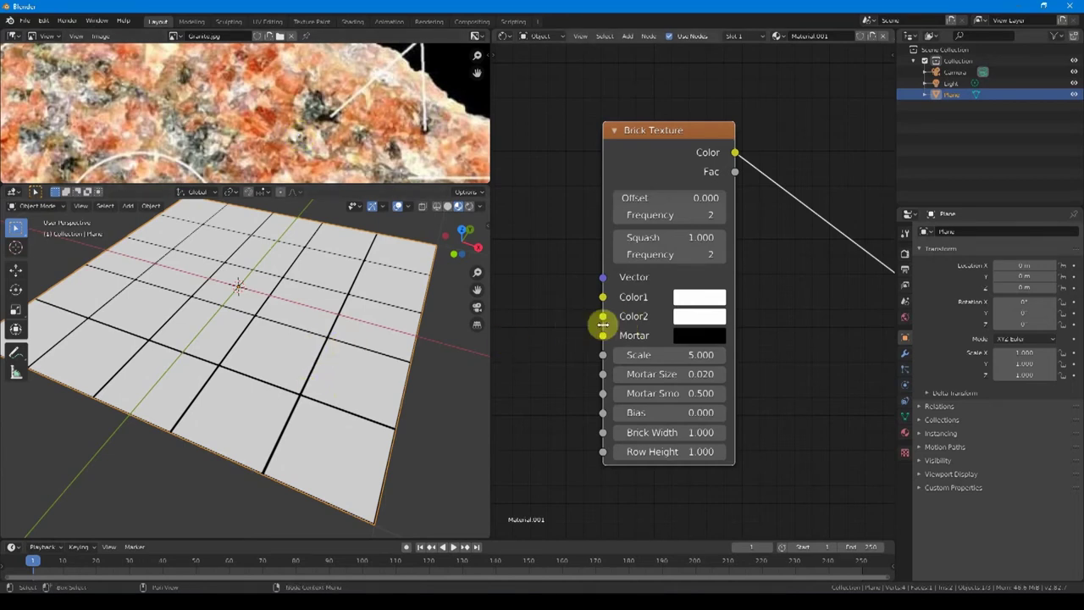
- Add a Noise Texture feeding a ColorRamp ahead of the Brick Texture, and tighten the ramp with its white stop at 0.714
scroll(605, 322, "down", 2)
middle_click_drag(643, 337, 697, 322)
scroll(697, 329, "down", 2)
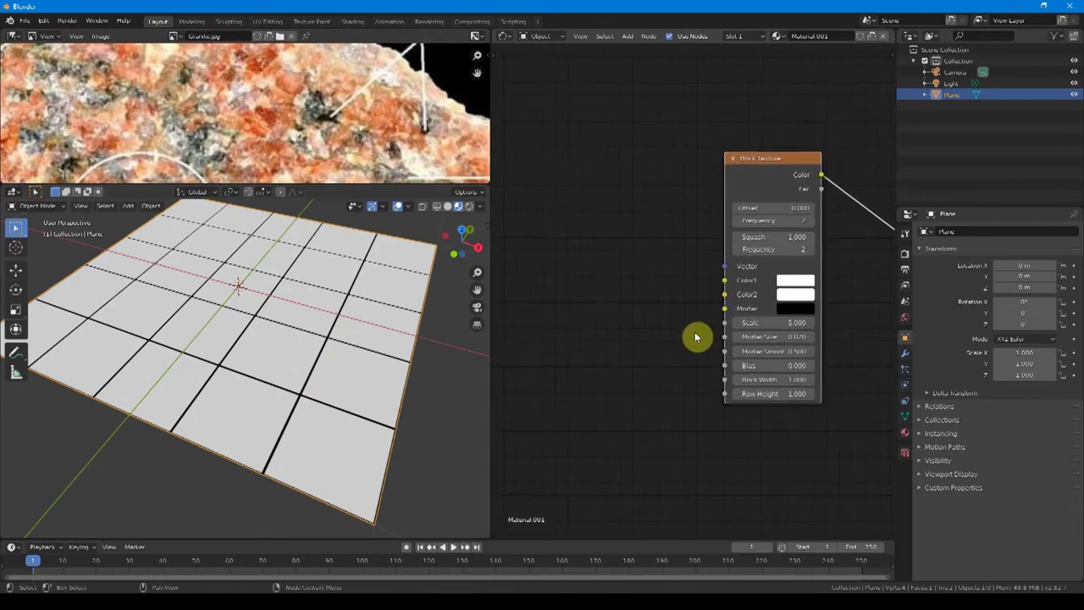
middle_click_drag(696, 337, 800, 362)
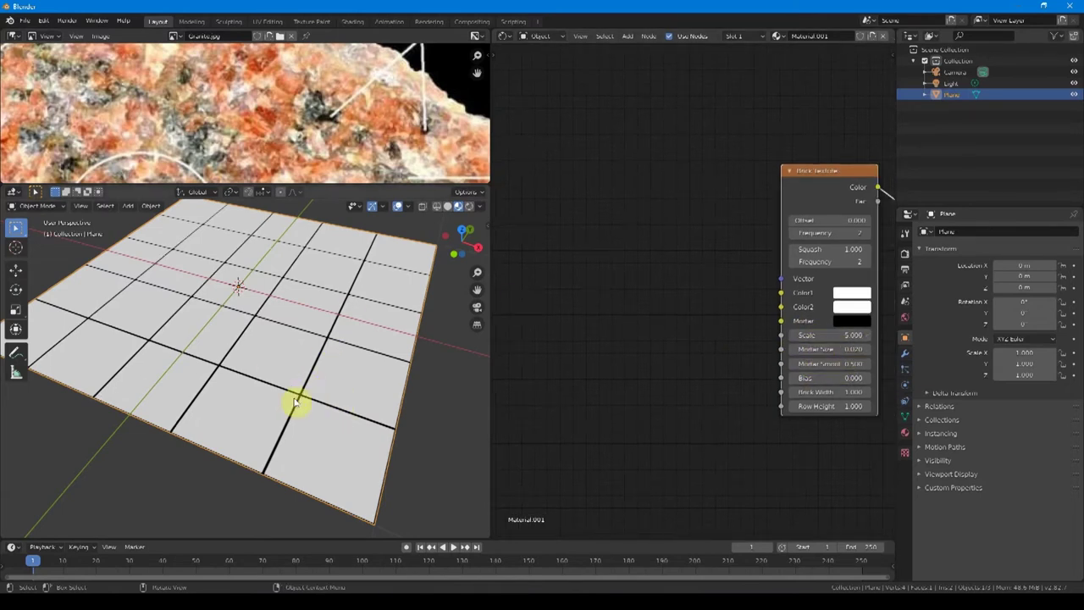
scroll(605, 368, "left", 3, "ctrl")
key("shift+a")
left_click(562, 321)
type("noise")
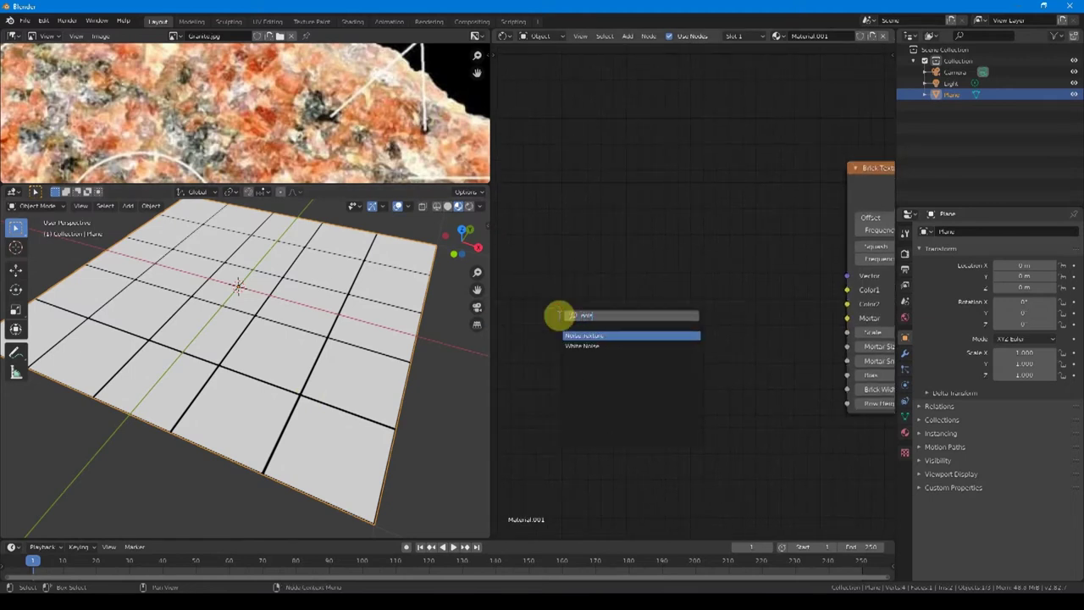
left_click(585, 333)
left_click(581, 363)
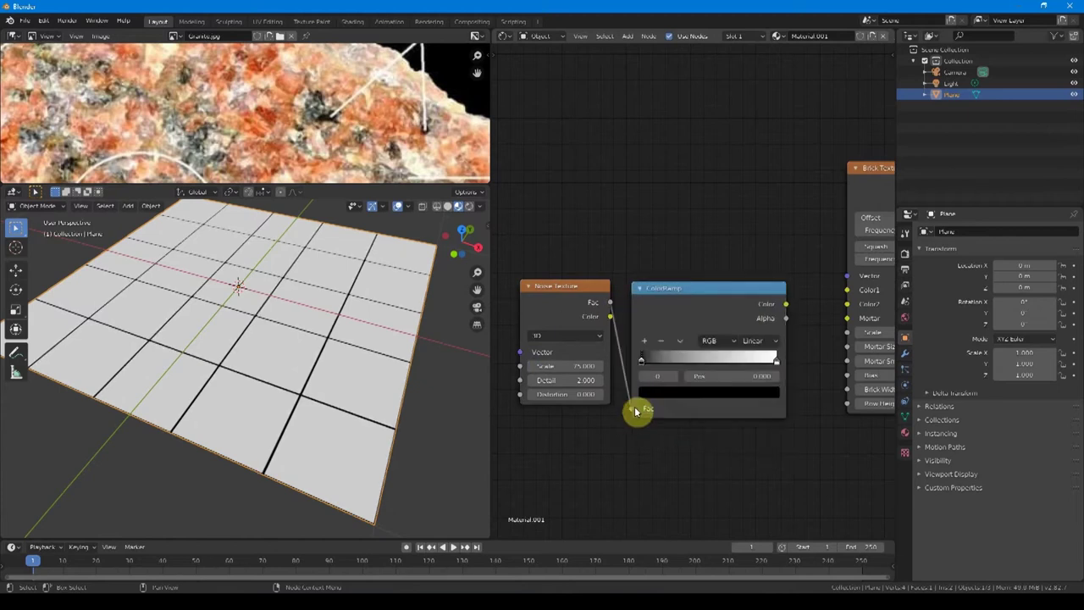
left_click_drag(644, 316, 707, 308)
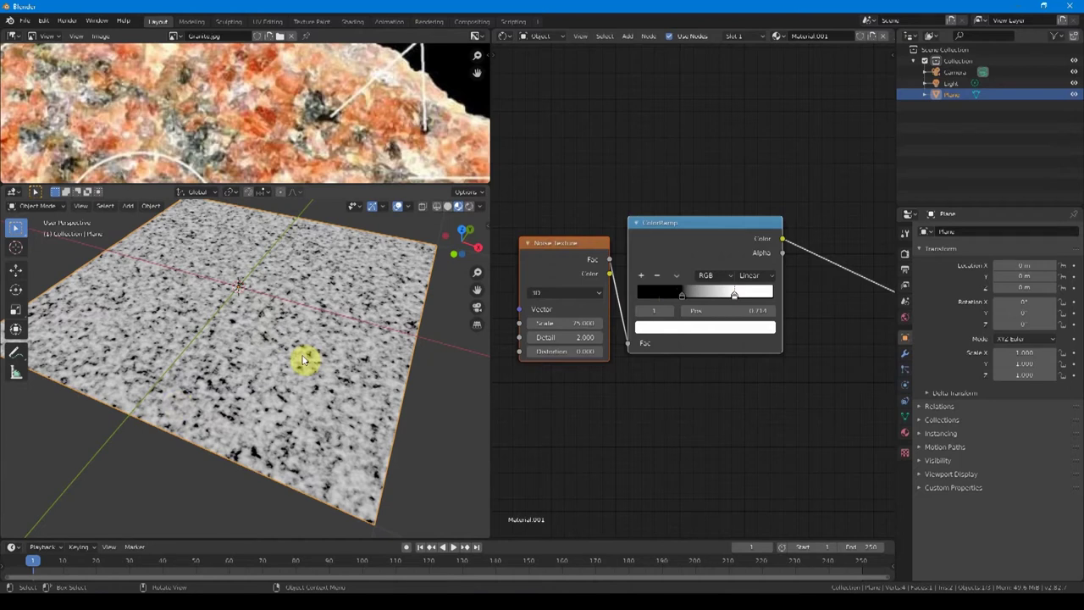
- Add a MixRGB node between the ColorRamp and the Brick Texture and drive its Fac with the ColorRamp's Color
middle_click_drag(819, 343, 663, 327)
left_click(645, 341)
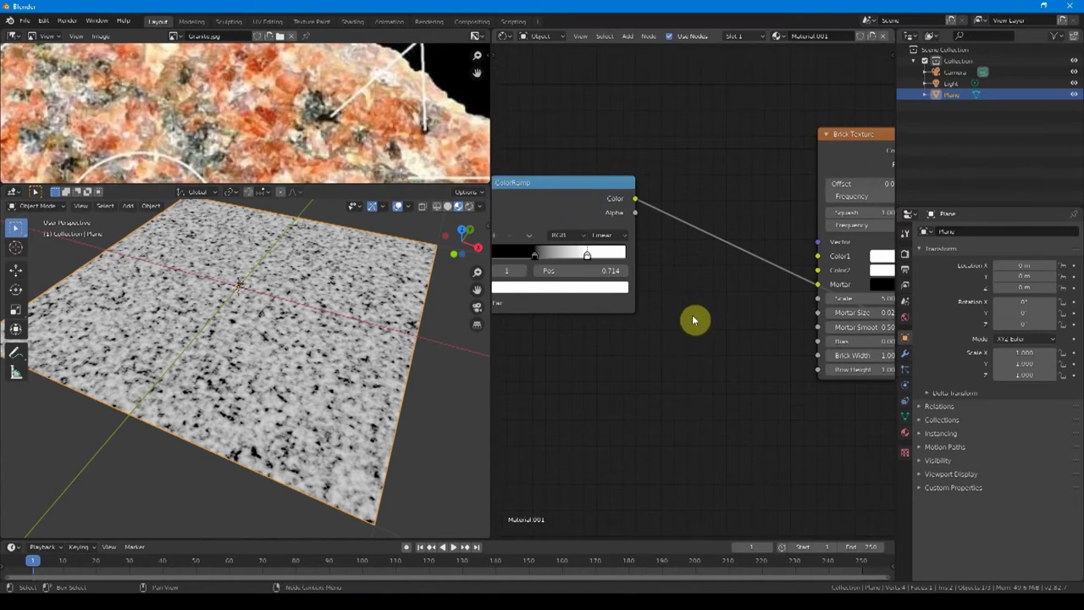
key("shift+a")
left_click(679, 327)
type("mix")
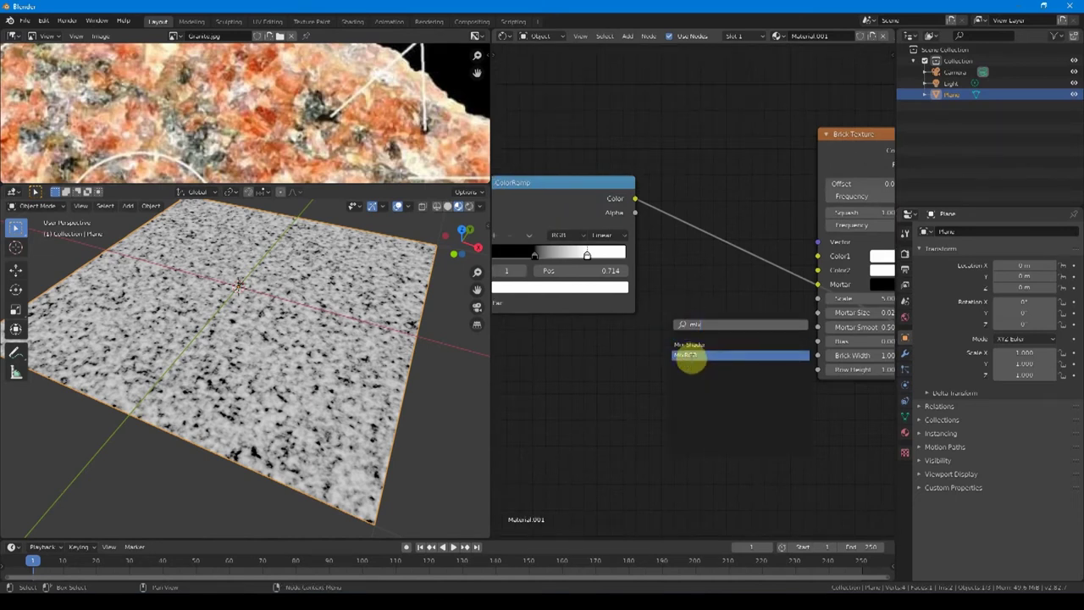
left_click(692, 355)
left_click(661, 283)
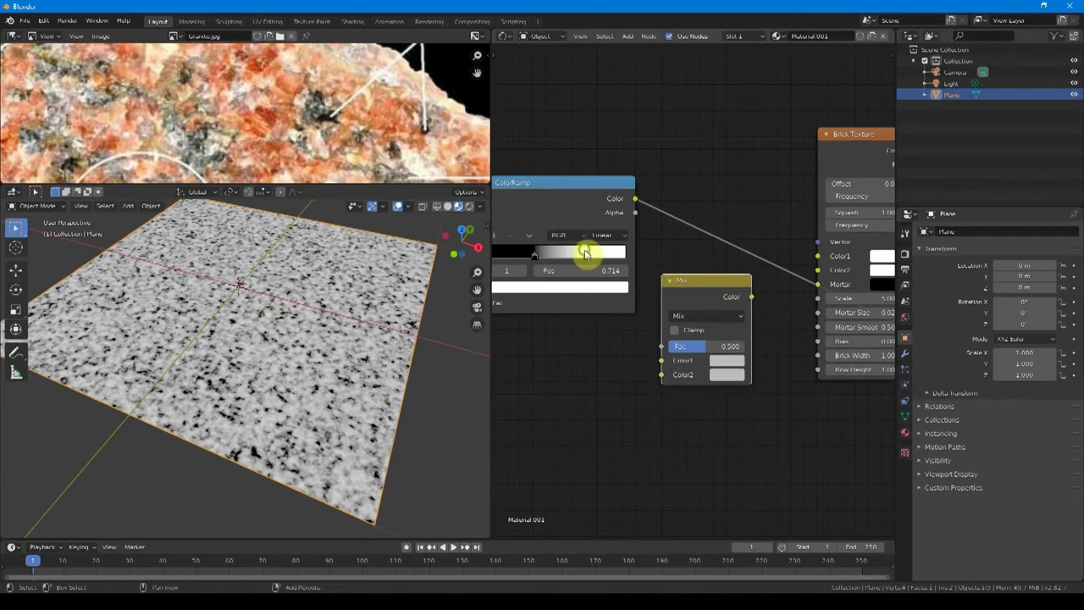
middle_click_drag(496, 252, 563, 252)
left_click_drag(699, 199, 726, 346)
- Add a Value node, duplicate it, and connect the two Value nodes to Color1 and Color2 of the Mix node
middle_click_drag(707, 402, 737, 396)
key("shift+a")
type("sval")
key("Return")
left_click(610, 315)
left_click_drag(719, 340, 754, 344)
key("shift+d")
left_click(680, 398)
left_click_drag(716, 399, 754, 359)
- Set the Value node feeding Color1 to 0.02 and enter a value in the Value node feeding Color2
double_click(688, 361)
type("0.02")
key("Return")
double_click(671, 416)
type("0.0")
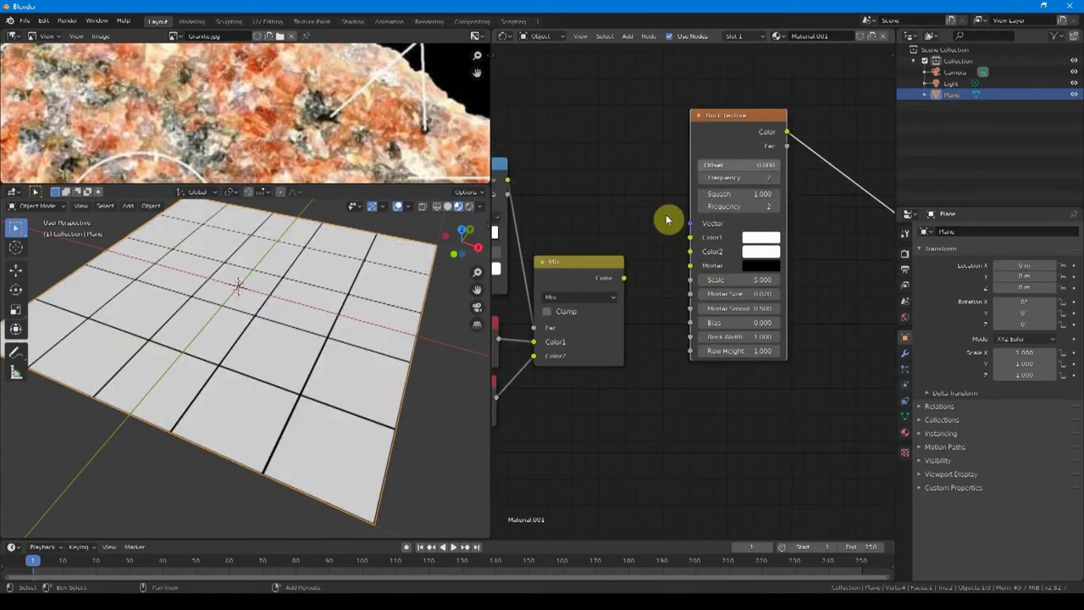
- Connect the Mix node's Color to the Brick Texture's Mortar Size and inspect the mortar lines up close
scroll(647, 271, "up", 1)
scroll(627, 280, "left", 2, "ctrl")
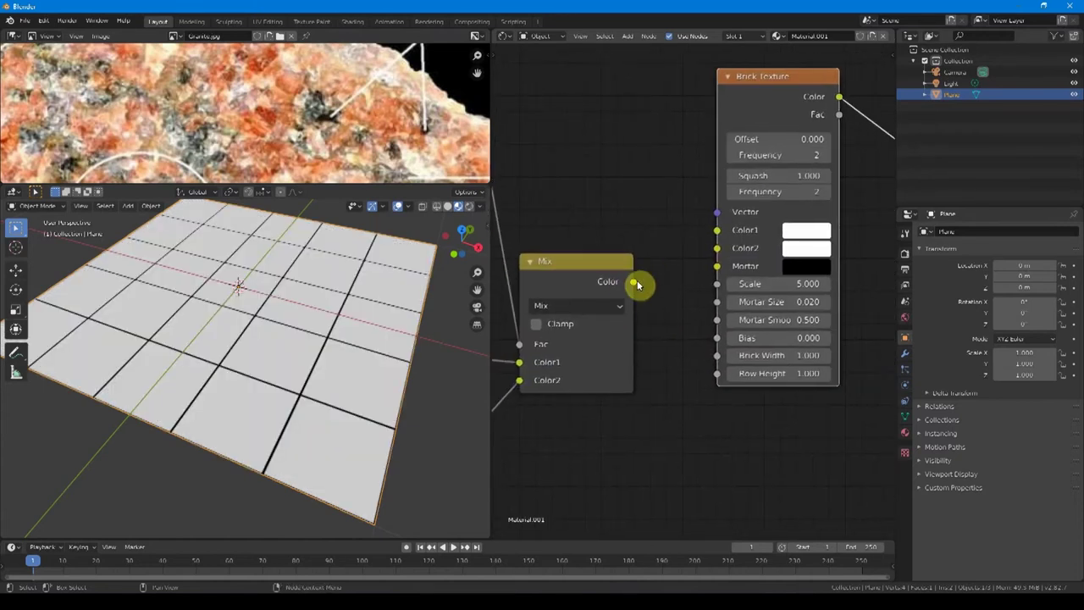
left_click_drag(636, 283, 717, 305)
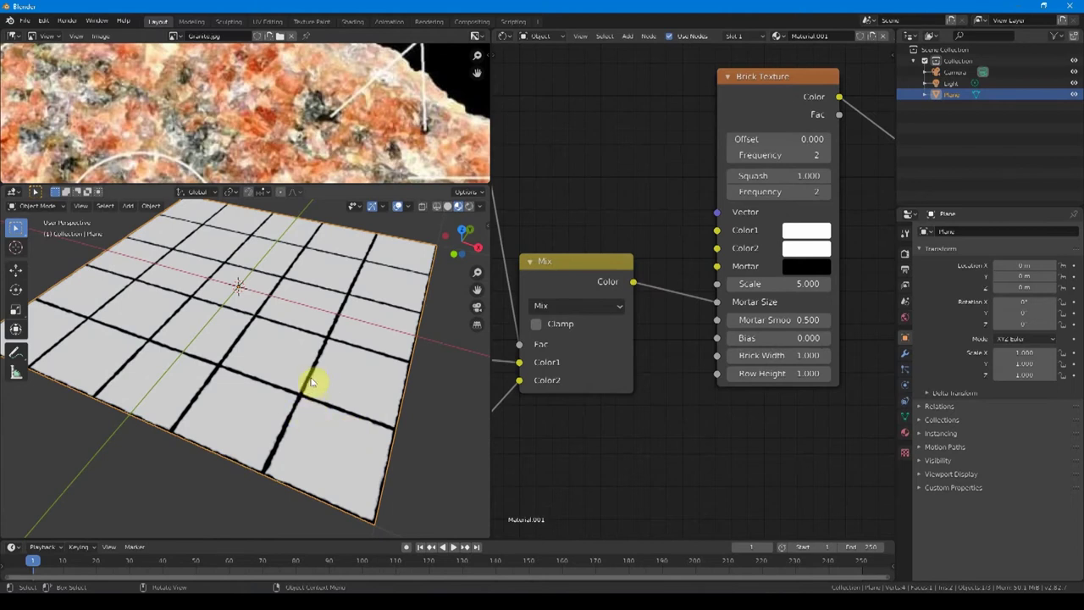
scroll(331, 356, "up", 4)
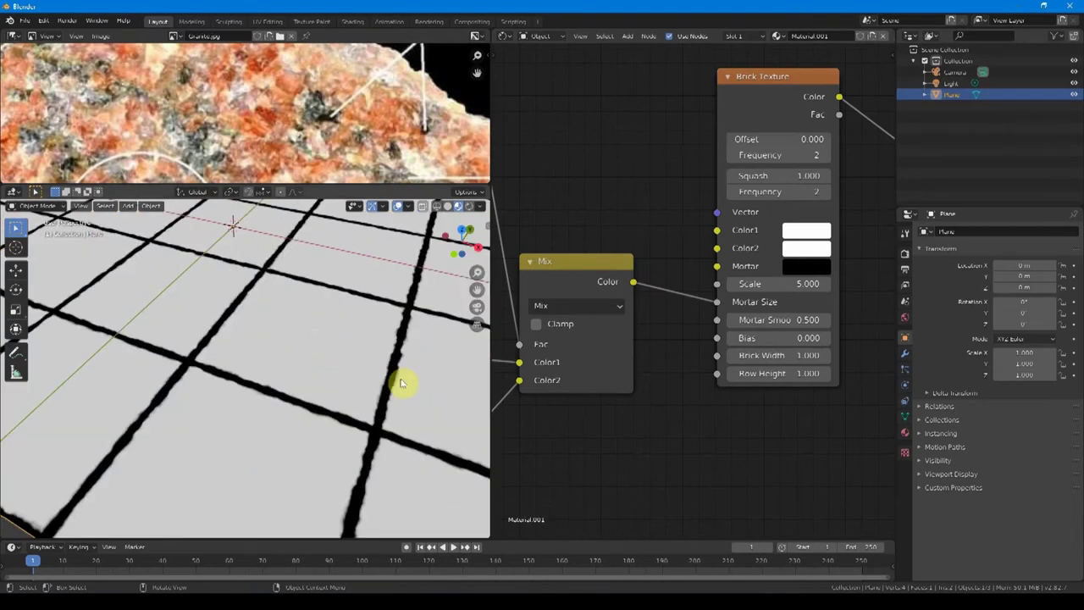
scroll(399, 385, "up", 2)
middle_click_drag(396, 360, 354, 337, "shift")
- Shift the stops of the noise's ColorRamp to refine the thickness variation of the mortar lines
scroll(593, 256, "down", 5)
middle_click_drag(591, 333, 710, 334)
scroll(587, 244, "up", 3)
mouse_move(572, 251)
left_mouse_down()
mouse_move(608, 253)
mouse_move(571, 252)
left_mouse_up()
mouse_move(625, 251)
left_mouse_down()
mouse_move(650, 251)
mouse_move(609, 253)
left_mouse_up()
left_click_drag(572, 253, 562, 255)
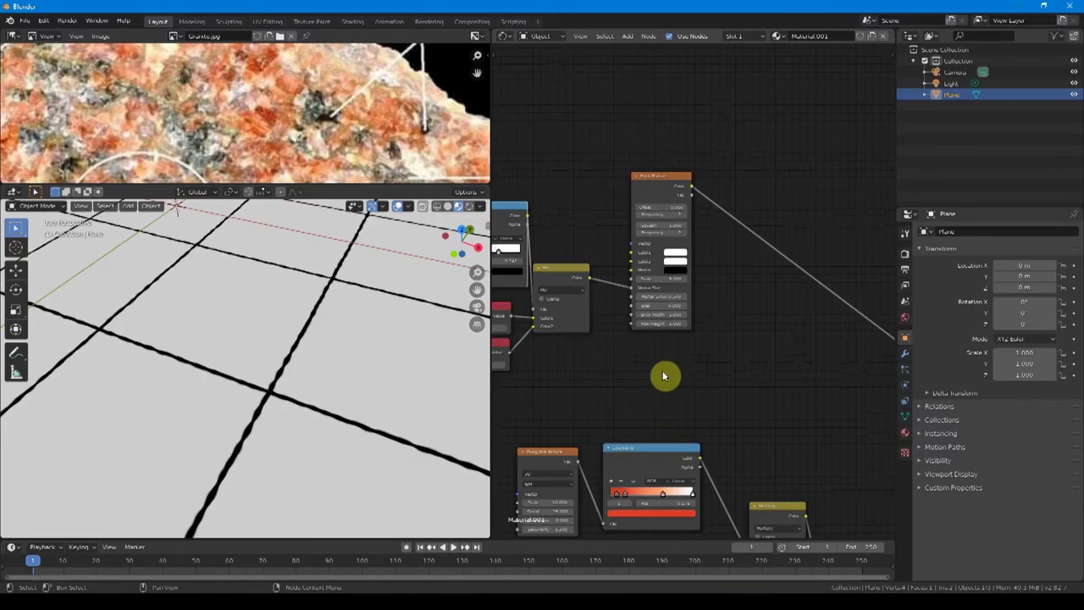
- Add a Texture Coordinate node below the granite texture nodes
scroll(663, 373, "down", 8)
middle_click_drag(666, 374, 572, 178)
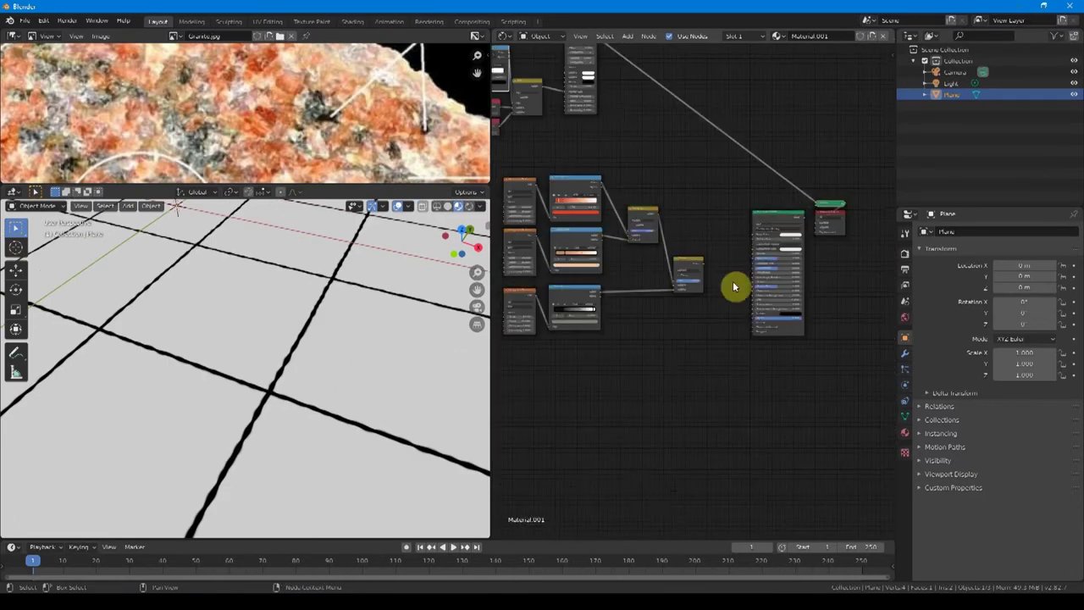
middle_click_drag(675, 327, 737, 322)
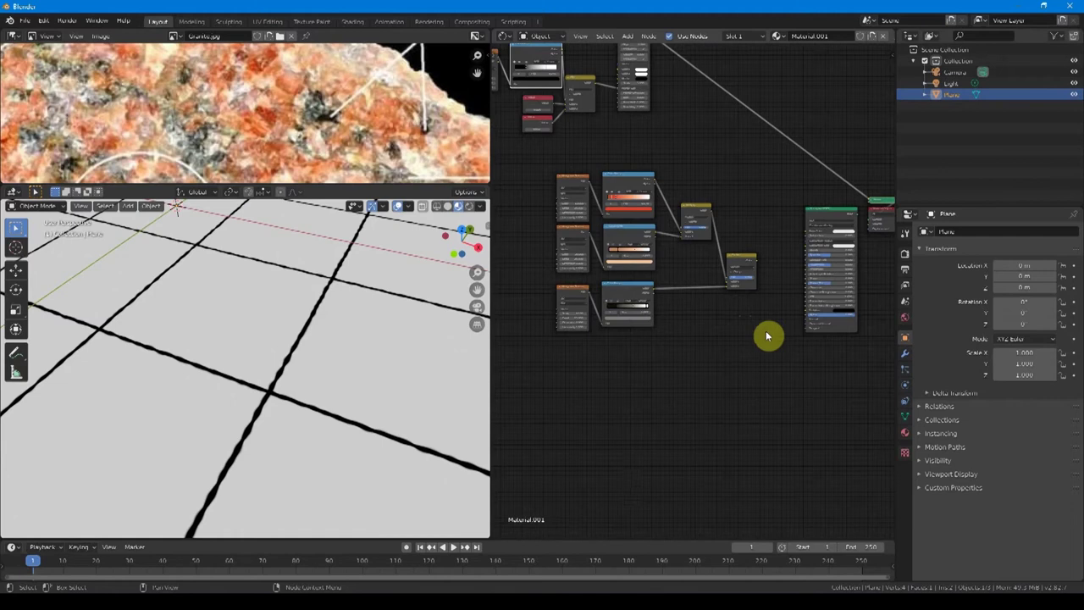
scroll(754, 339, "up", 4)
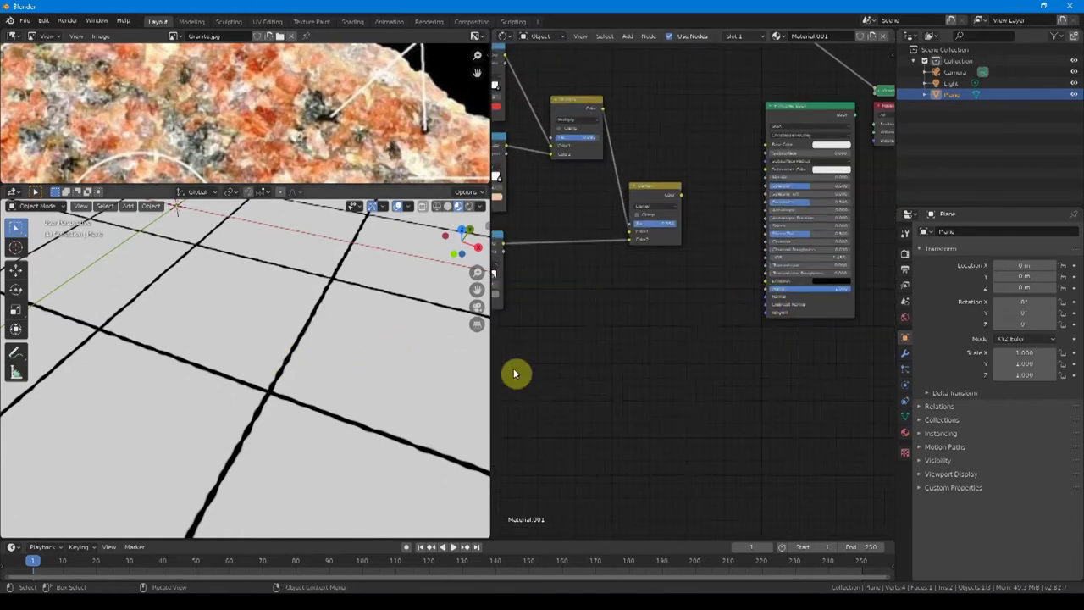
middle_click_drag(544, 383, 621, 358)
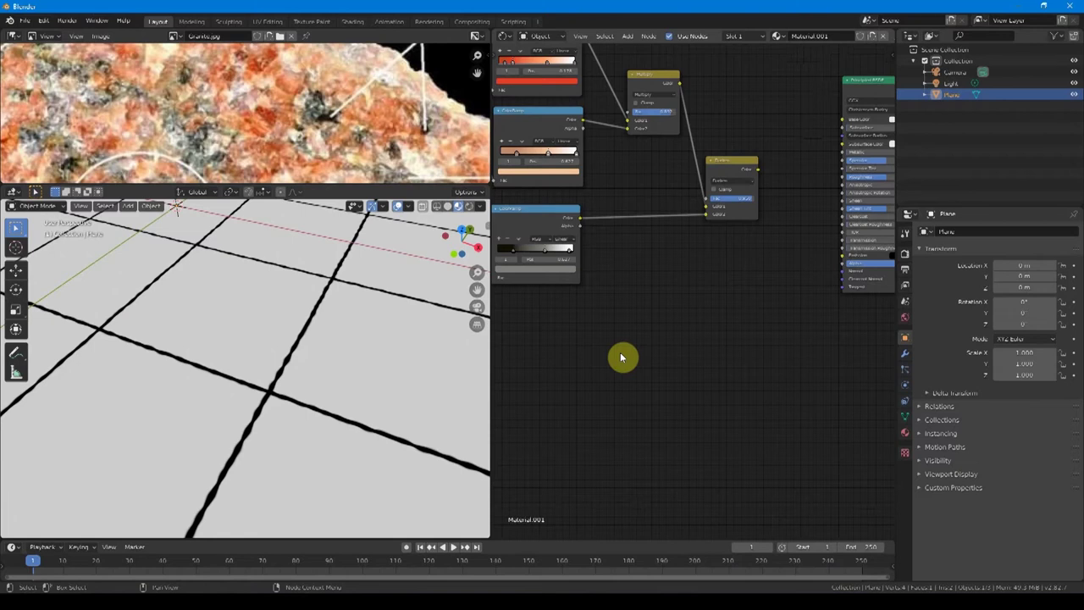
key("shift+a")
type("stex")
key("Return")
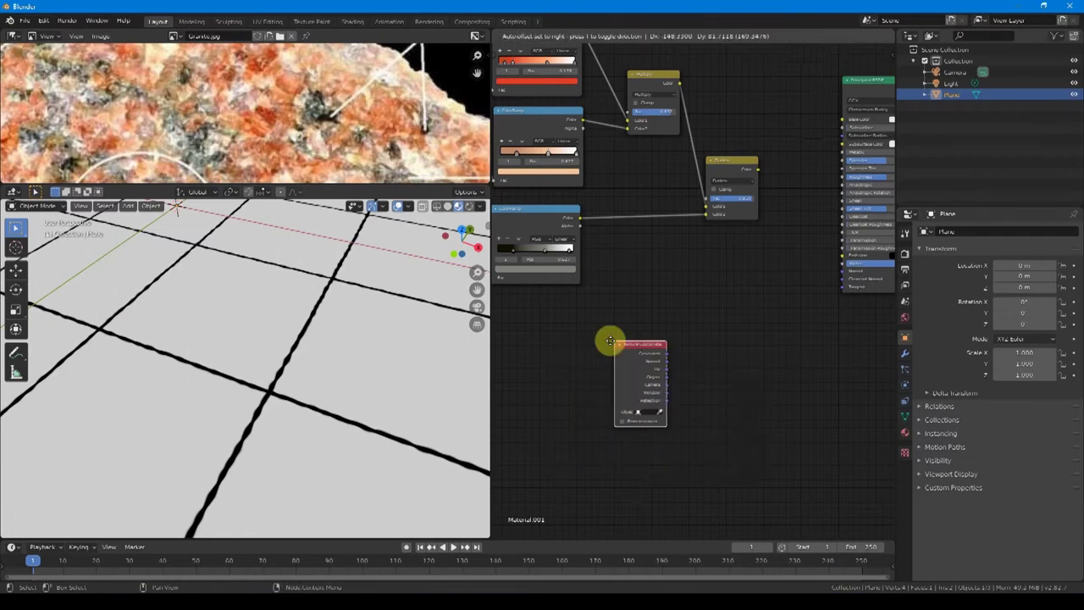
left_click(585, 348)
- Preview the Texture Coordinate node's Object output on the plane
middle_click_drag(605, 371, 567, 357)
left_click(566, 356, "ctrl+shift")
left_click(566, 357, "ctrl+shift")
scroll(341, 340, "down", 4)
middle_click_drag(340, 340, 347, 338)
scroll(562, 368, "up", 2)
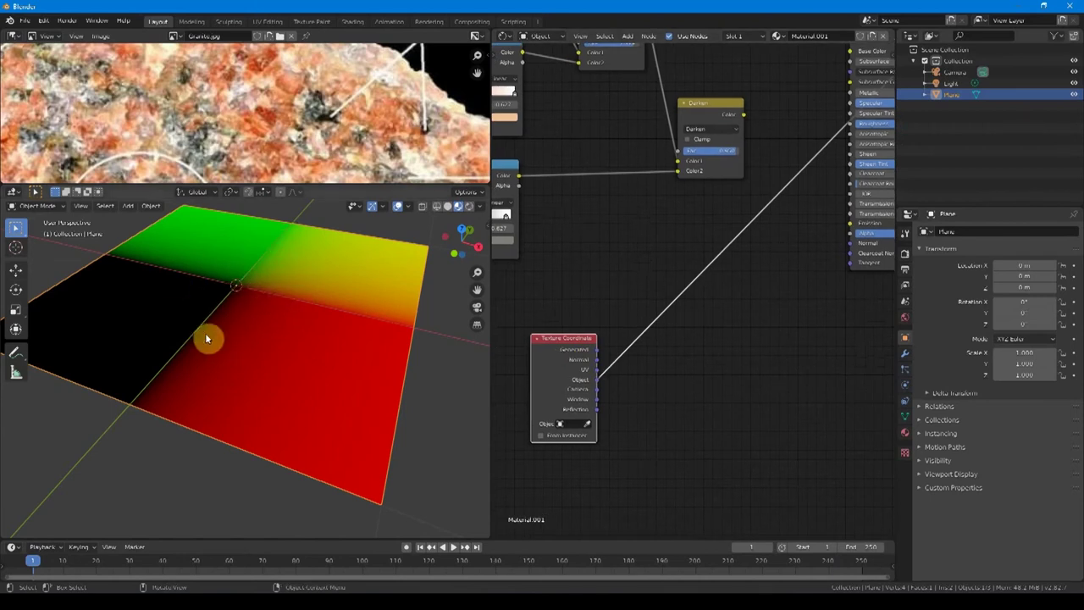
scroll(624, 331, "down", 3)
key("shift+a")
type("mix")
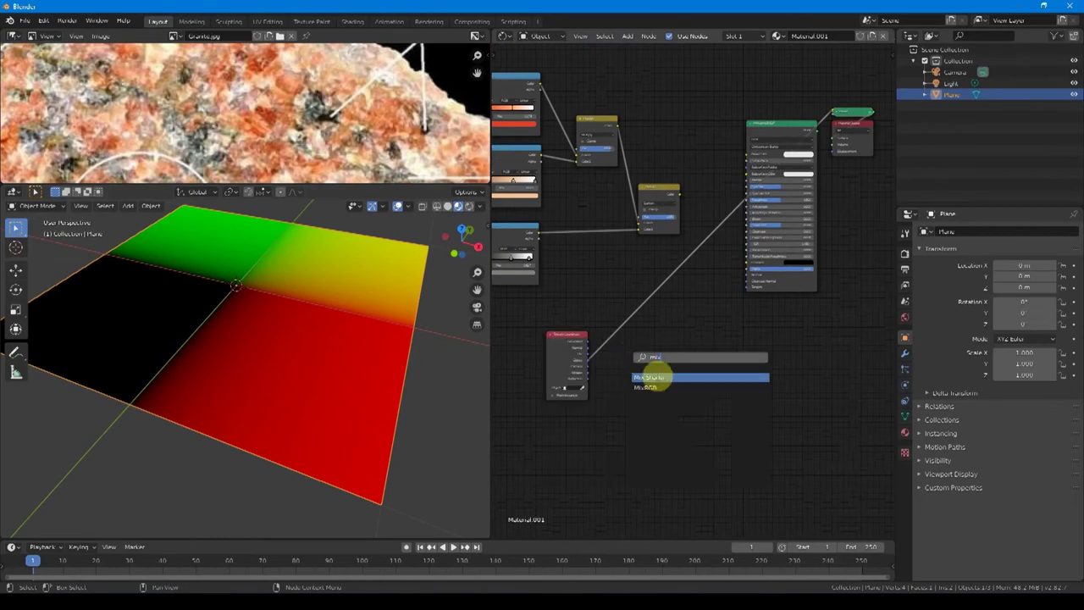
left_click(657, 377)
left_click_drag(605, 341, 623, 424)
- Combine the Brick Texture output with the Object coordinates through a MixRGB node
scroll(625, 421, "up", 3)
key("shift+a")
type("mix")
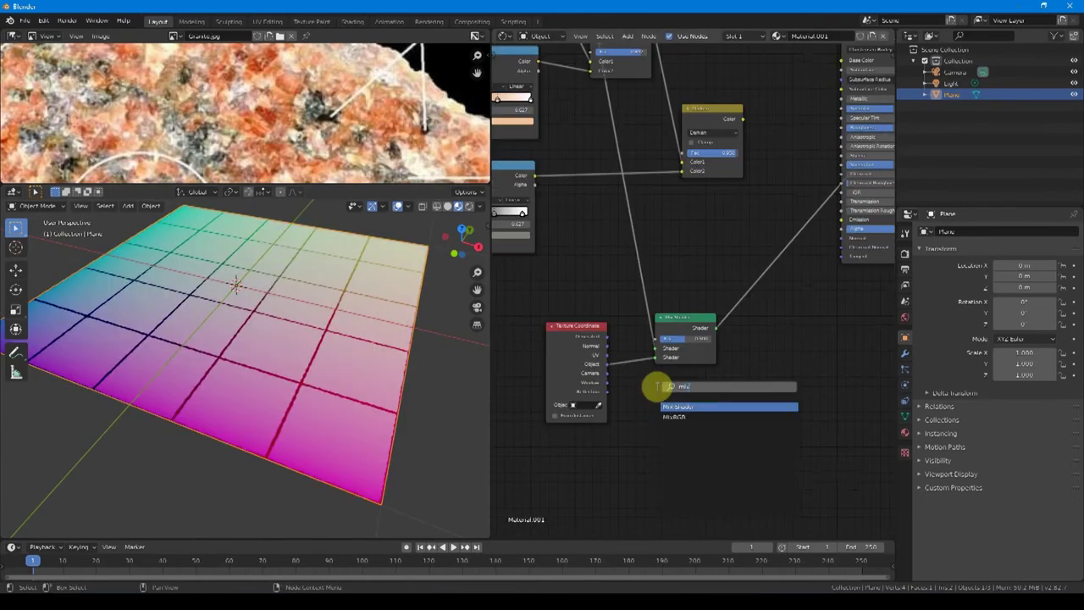
left_click(674, 416)
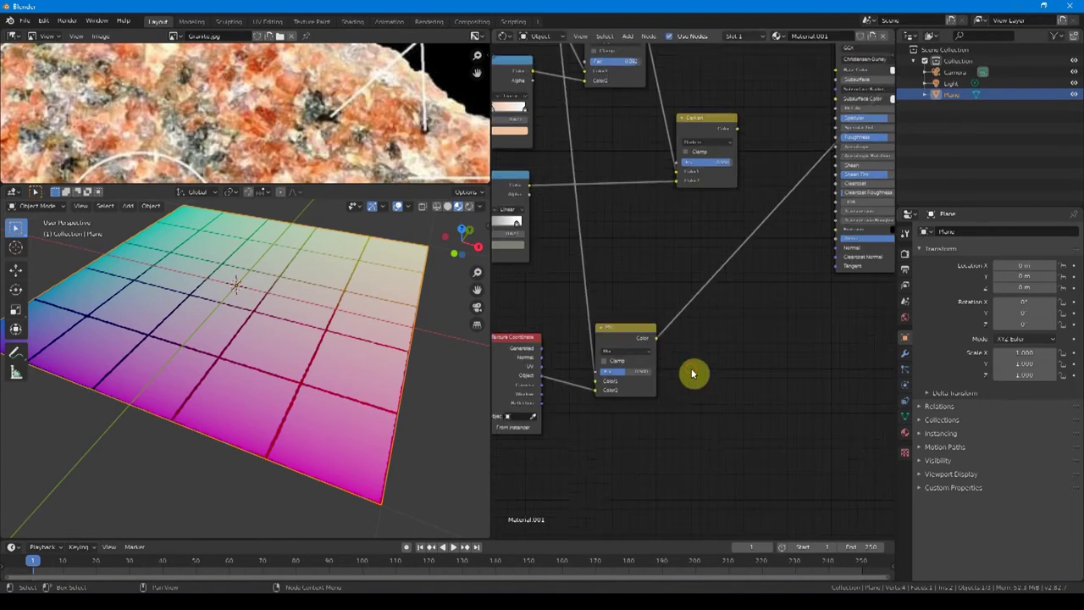
- Add a Noise Texture after the Mix node that blends the bricks with the Object coordinates
key("shift+a")
type("nois")
left_click(719, 388)
left_click(734, 344)
- Add a ColorRamp after the new Noise Texture, linking the Mix output to the noise's Vector and its Fac to the ramp
key("shift+a")
type("colorr")
key("Return")
left_click(748, 321)
left_click_drag(794, 286, 625, 435)
left_click(519, 390, "shift")
left_click_drag(773, 330, 721, 358)
middle_click_drag(721, 366, 801, 283)
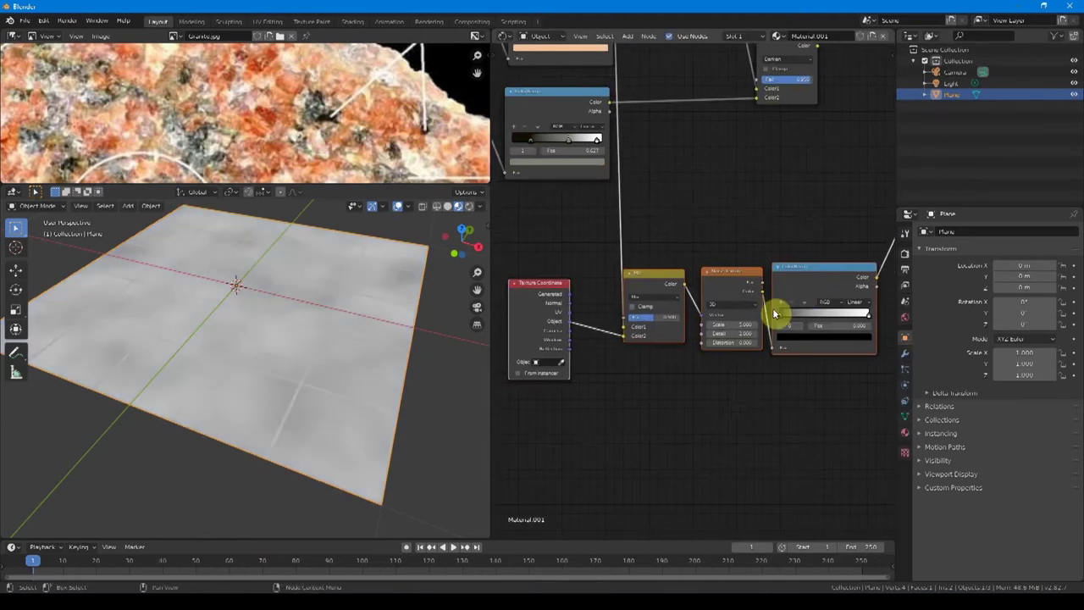
- Add a Bump node between the new ColorRamp and the Principled BSDF's Normal input
scroll(788, 320, "up", 2)
middle_click_drag(819, 327, 704, 325)
scroll(697, 333, "up", 2)
key("shift+a")
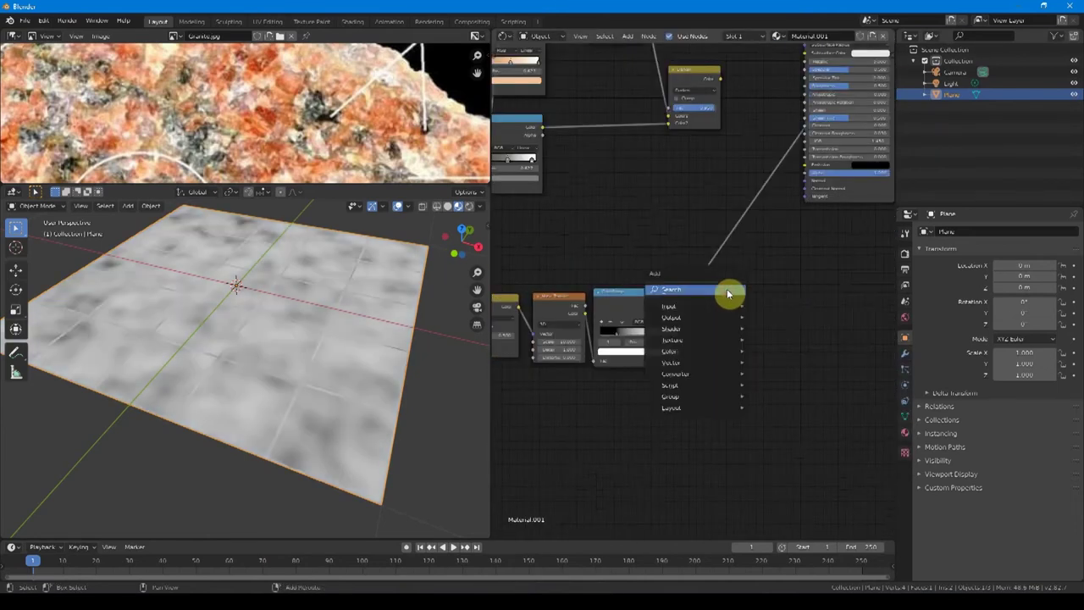
left_click(729, 293)
type("b")
key("Return")
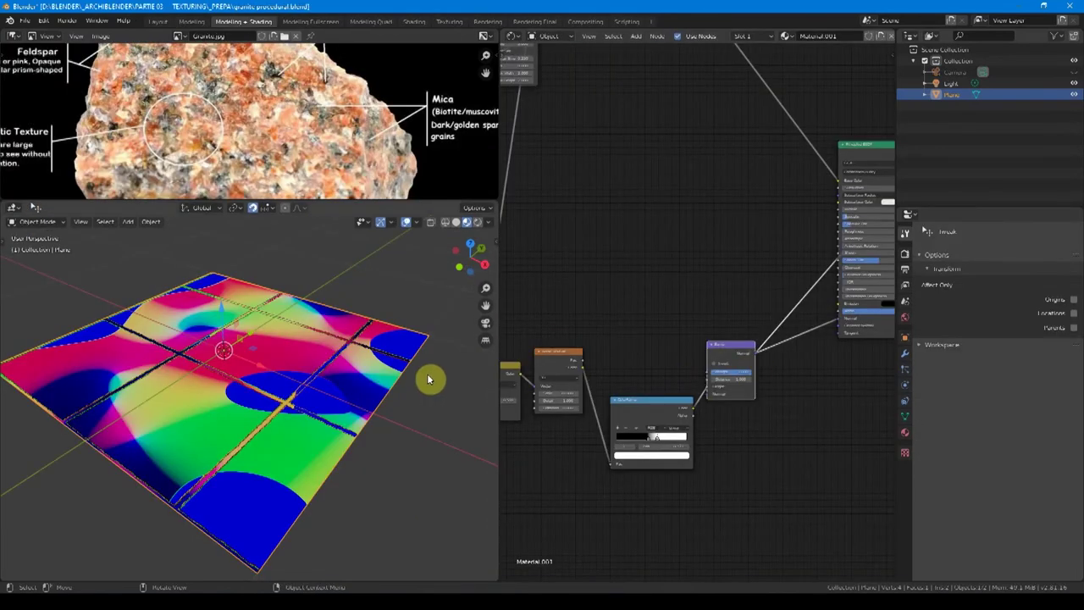
- Preview the Principled BSDF's full shading on the plane and examine the bumped mortar joints up close
mouse_move(301, 420)
middle_mouse_down()
mouse_move(315, 424)
mouse_move(319, 405)
mouse_move(315, 414)
middle_mouse_up()
scroll(318, 413, "up", 3)
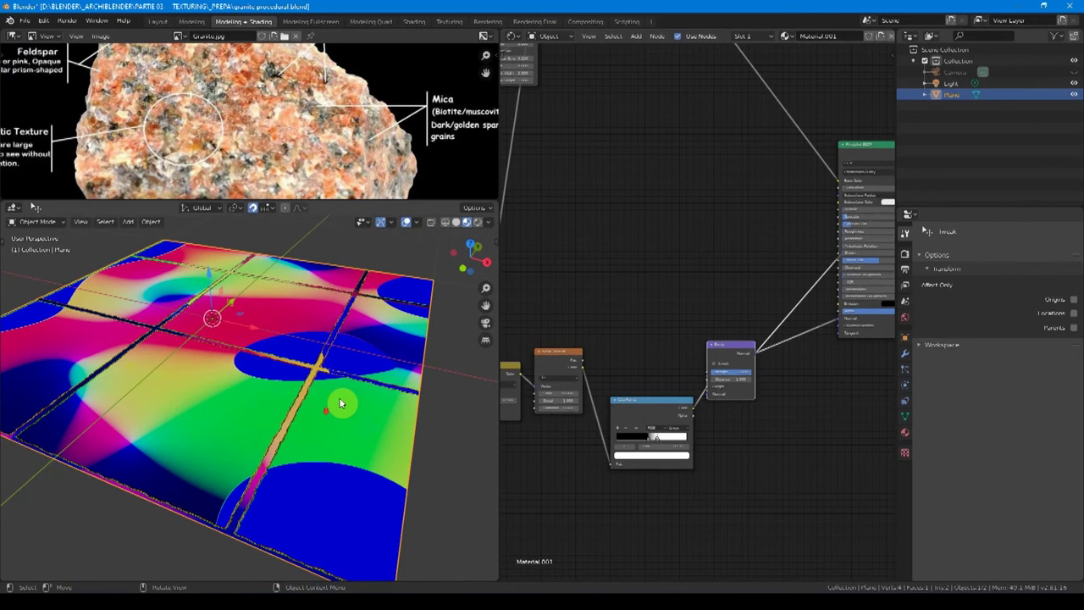
middle_click_drag(693, 346, 603, 361)
scroll(662, 367, "up", 1)
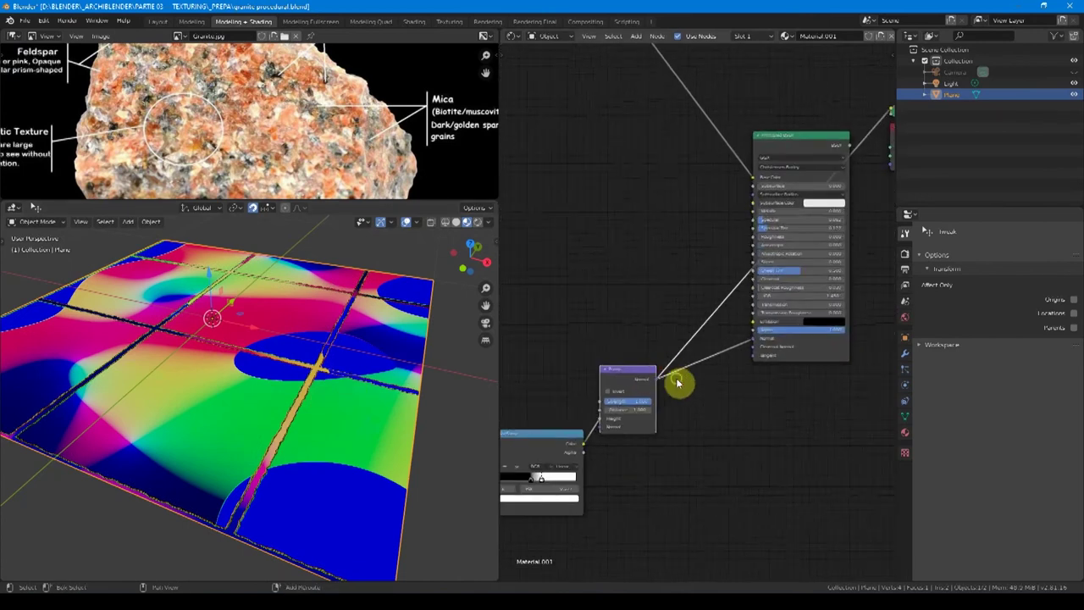
middle_click_drag(677, 383, 634, 386)
left_click_drag(576, 369, 576, 377)
middle_click_drag(720, 331, 633, 375)
left_click(703, 191, "ctrl+shift")
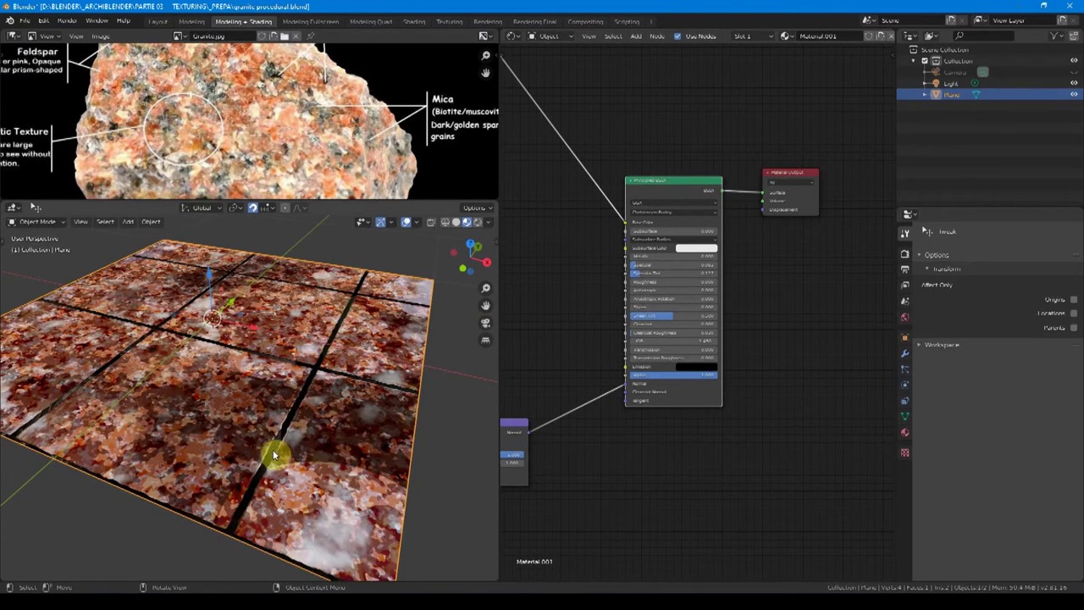
scroll(242, 417, "up", 5)
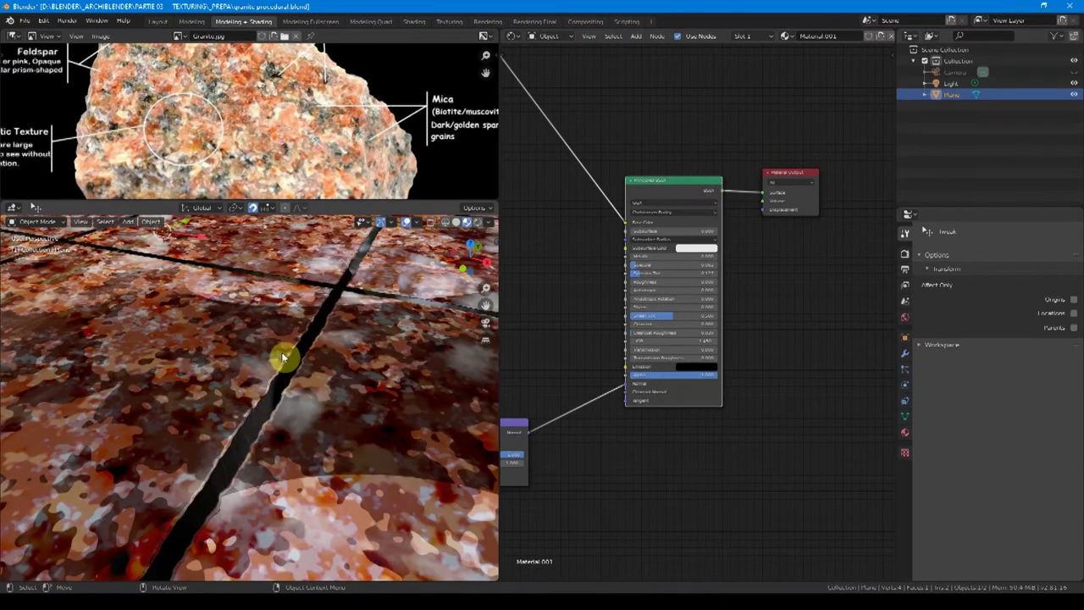
scroll(255, 406, "down", 7)
middle_click_drag(278, 395, 357, 413)
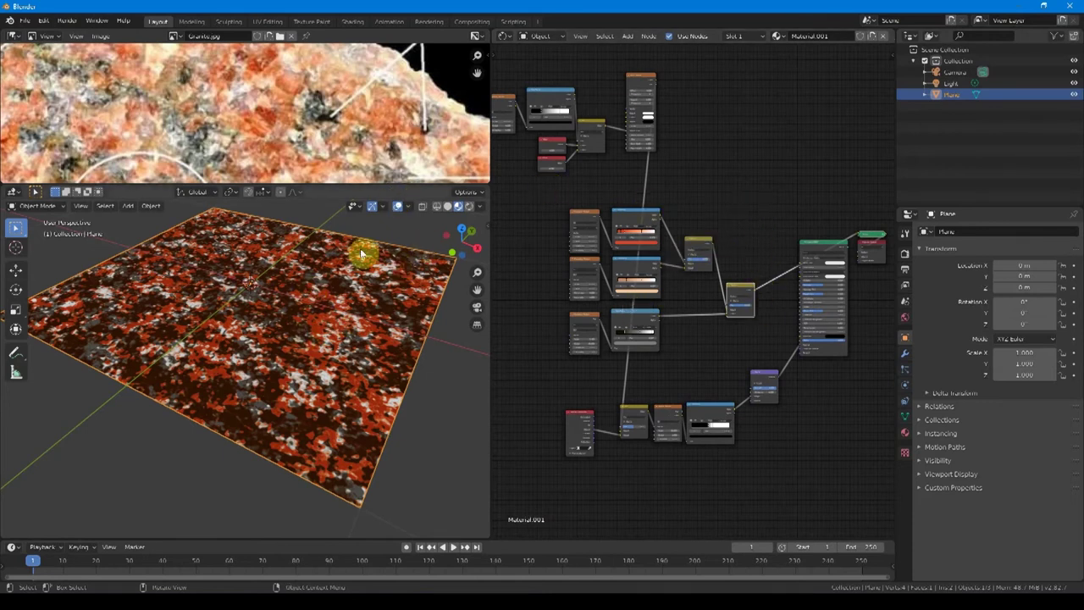
- Preview the Brick Texture on the plane and move the granite colour nodes away from the Principled BSDF to make room
left_click(641, 83, "ctrl+shift")
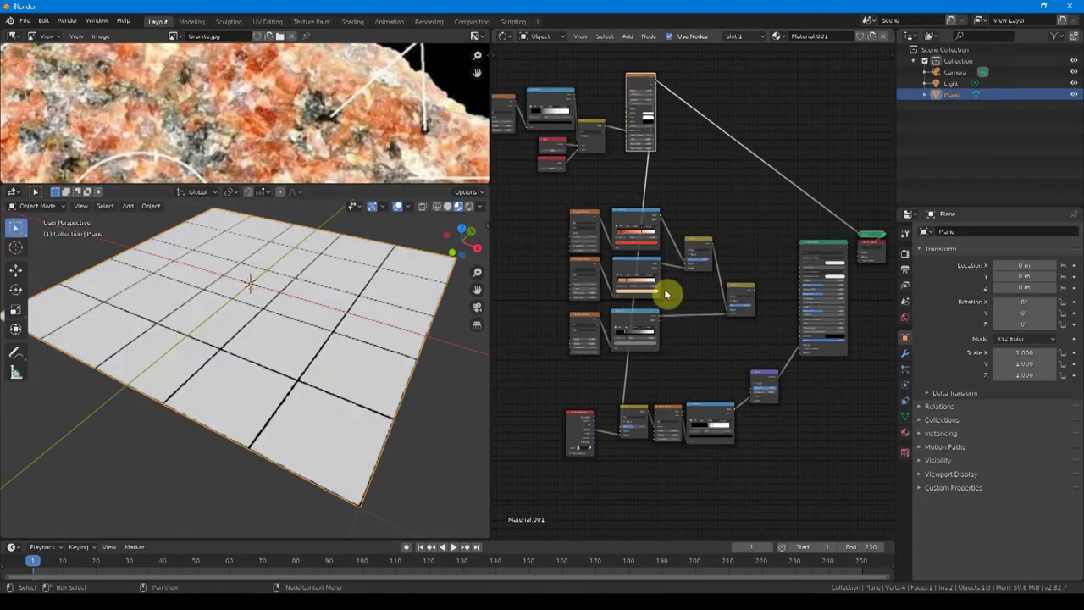
left_click_drag(738, 204, 585, 364)
left_click_drag(741, 290, 606, 293)
- Add a MixRGB node between the granite's Darken node and the Principled BSDF
key("shift+a")
type("smix")
left_click(717, 295)
left_click(717, 268)
scroll(685, 257, "up", 8)
middle_click_drag(731, 231, 747, 310)
scroll(752, 302, "down", 3)
middle_click_drag(752, 269, 727, 272)
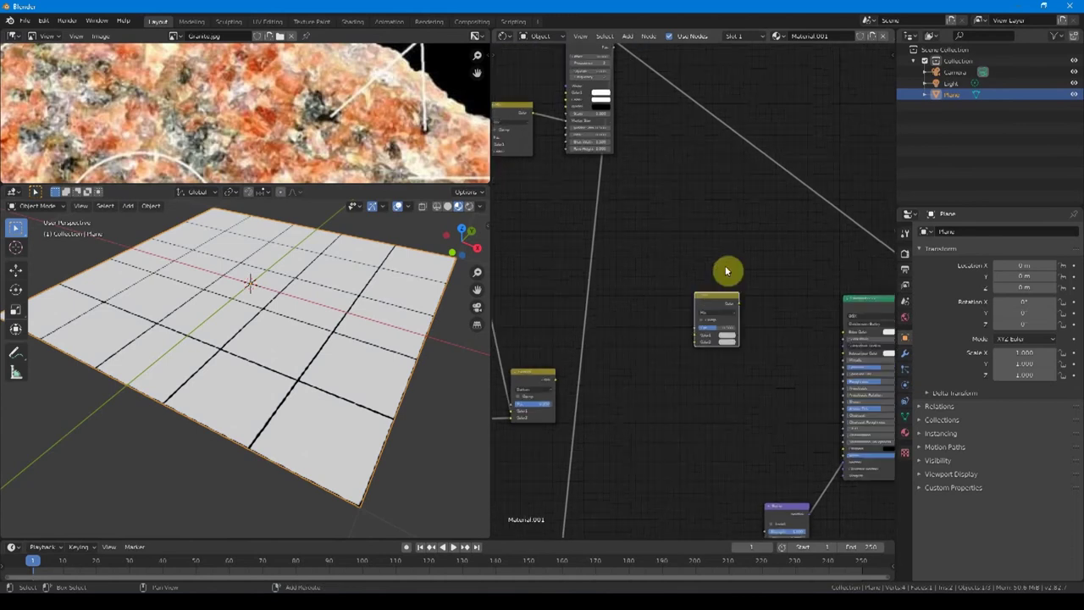
- Connect the Brick Texture and the Darken node to the new Mix node's colour inputs, and its output to Base Color
middle_click_drag(625, 66, 621, 90)
left_click_drag(610, 66, 691, 367)
middle_click_drag(628, 400, 669, 390)
left_click_drag(593, 394, 736, 352)
middle_click_drag(763, 339, 626, 340)
left_click_drag(640, 319, 746, 351)
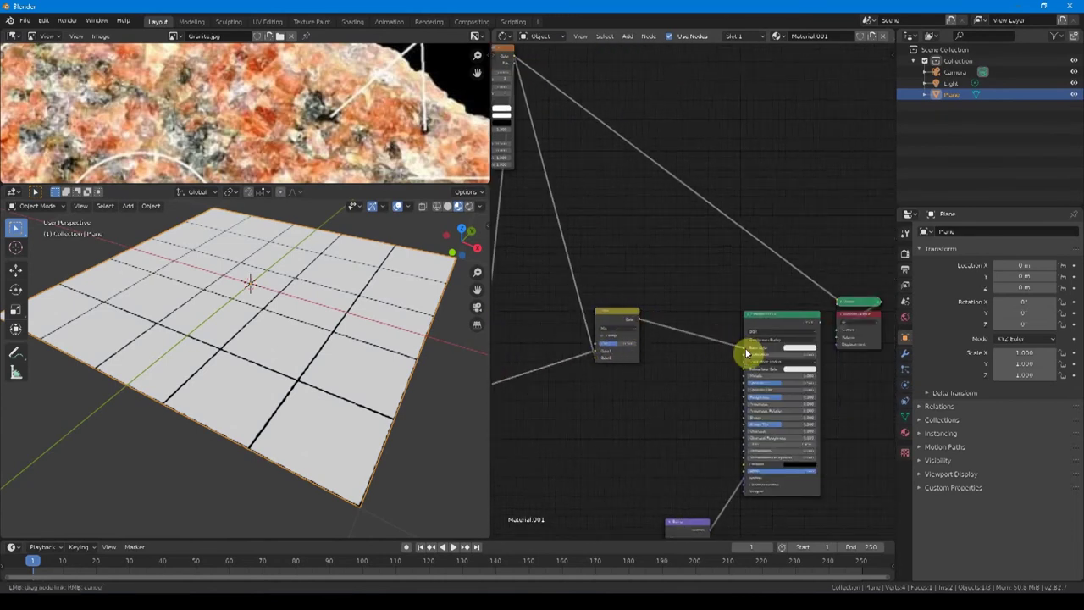
- Preview the Principled BSDF on the plane and disconnect the Bump node from its Normal input
left_click(792, 325, "ctrl+shift")
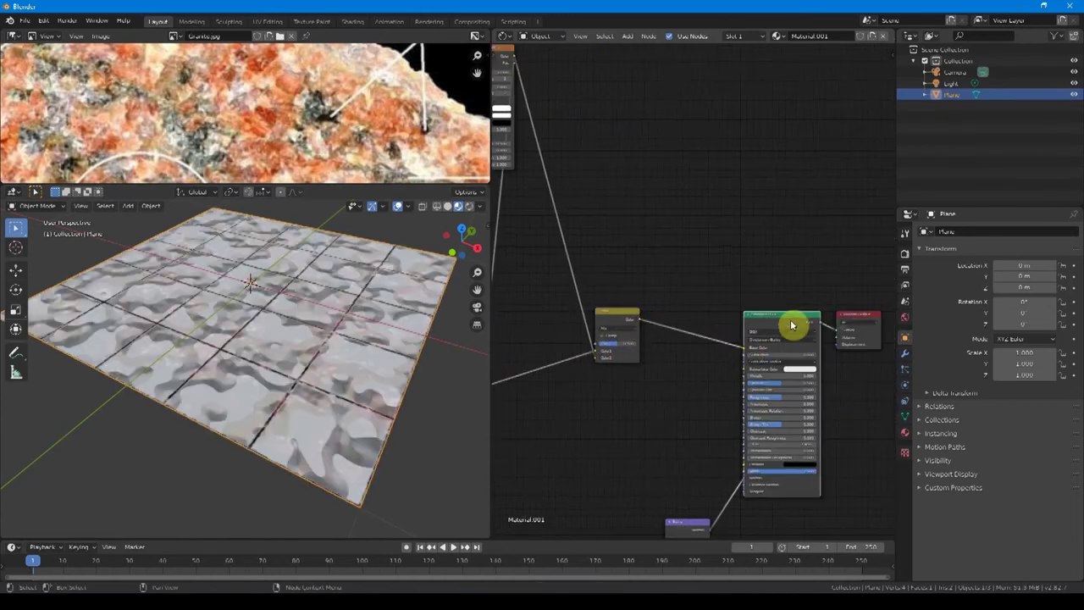
middle_click_drag(726, 481, 719, 446)
left_click_drag(739, 444, 725, 459)
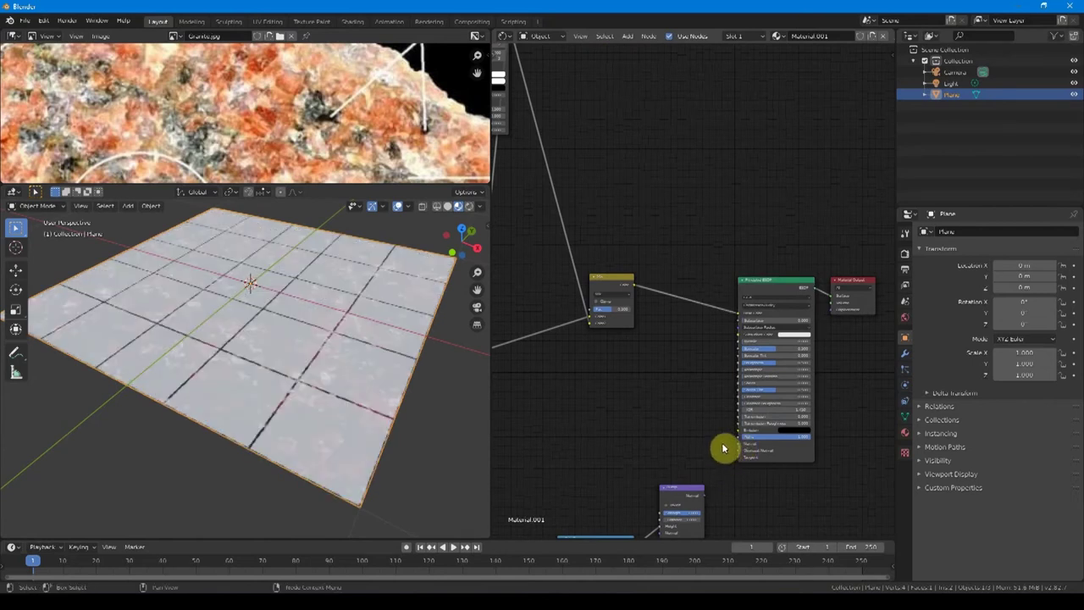
- Set the Mix node before the Principled BSDF to Multiply and connect the Brick Texture's Fac output to its Fac input
scroll(655, 311, "up", 3)
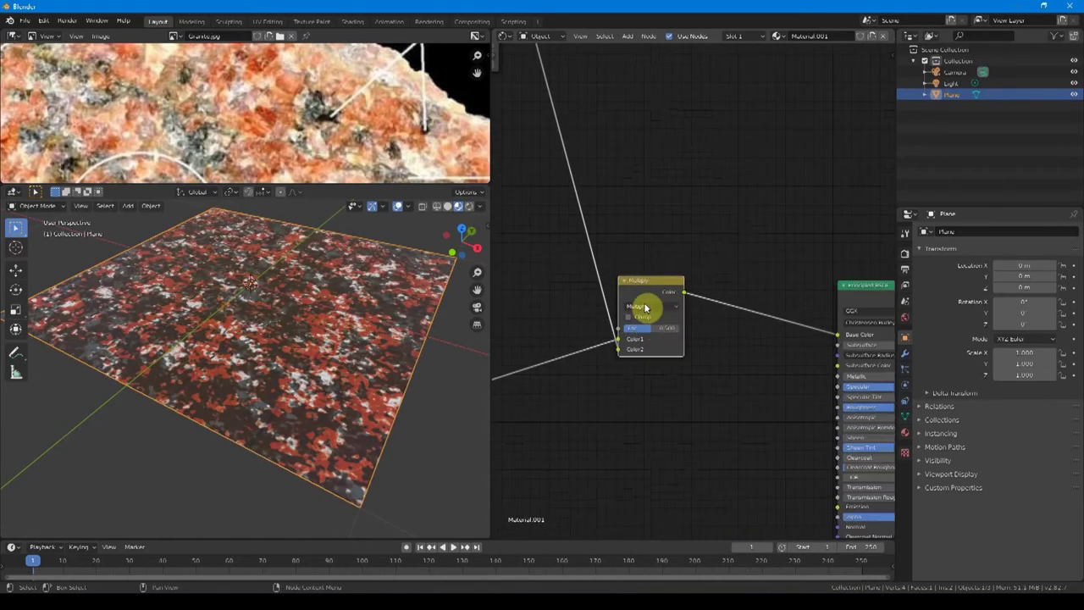
scroll(644, 308, "down", 2)
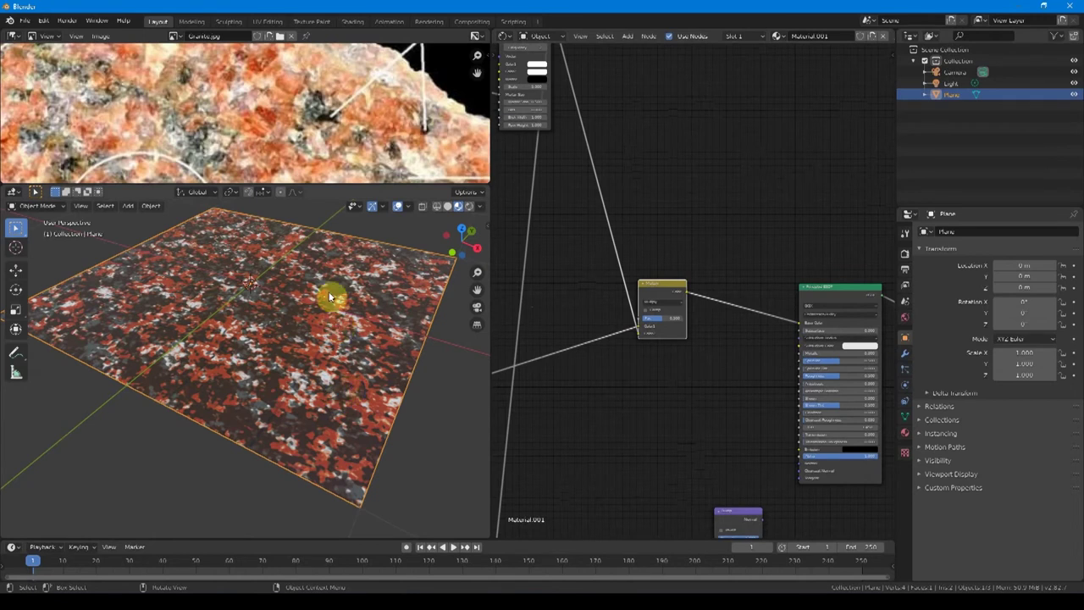
scroll(641, 241, "down", 1)
middle_click_drag(635, 276, 637, 329)
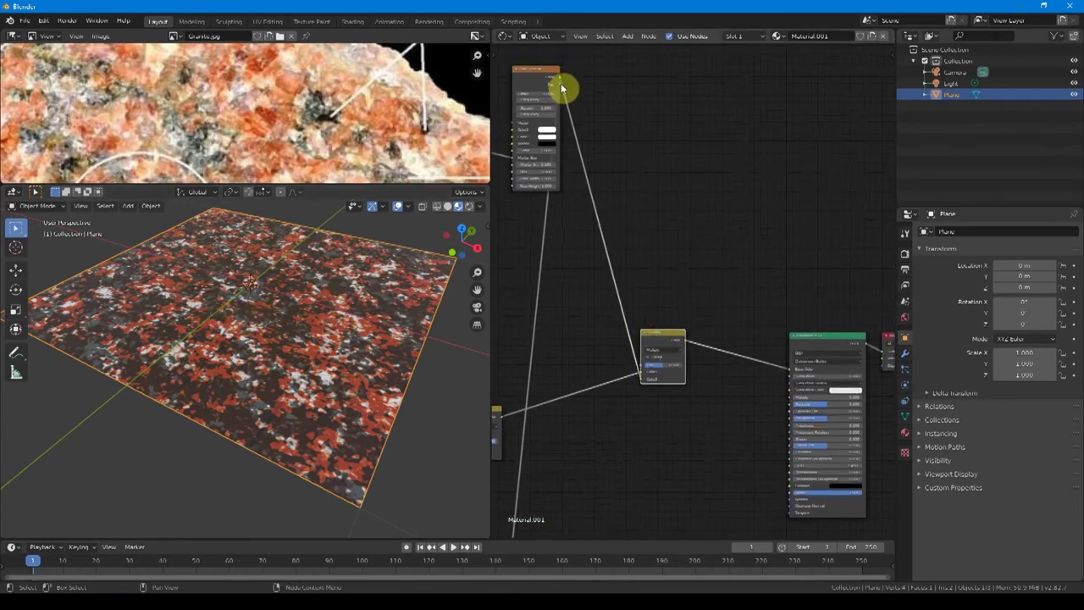
left_click_drag(560, 83, 642, 361)
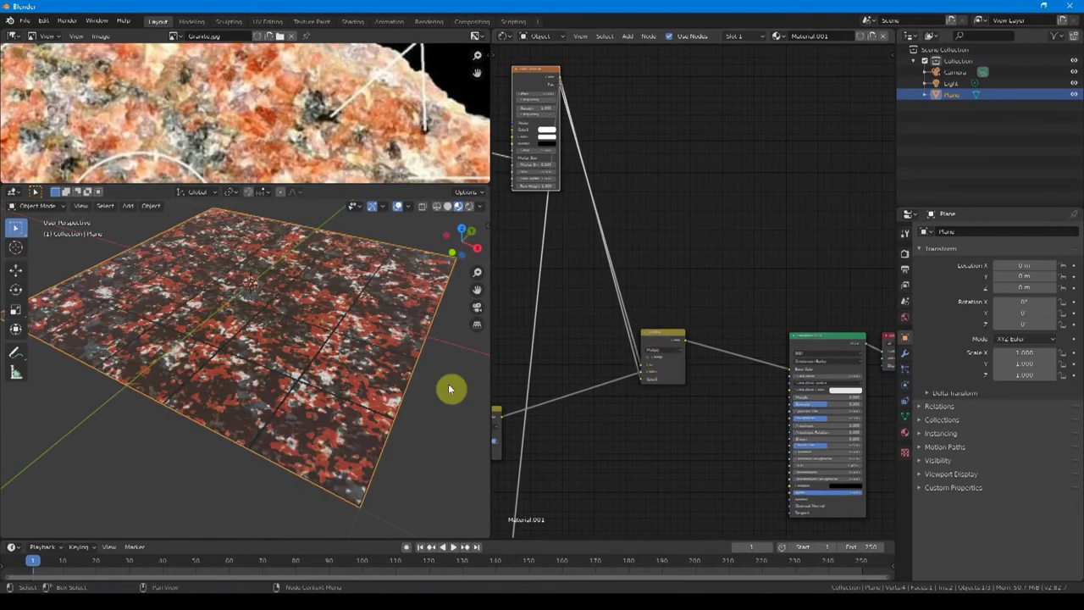
scroll(328, 381, "up", 5)
middle_click_drag(322, 394, 381, 393)
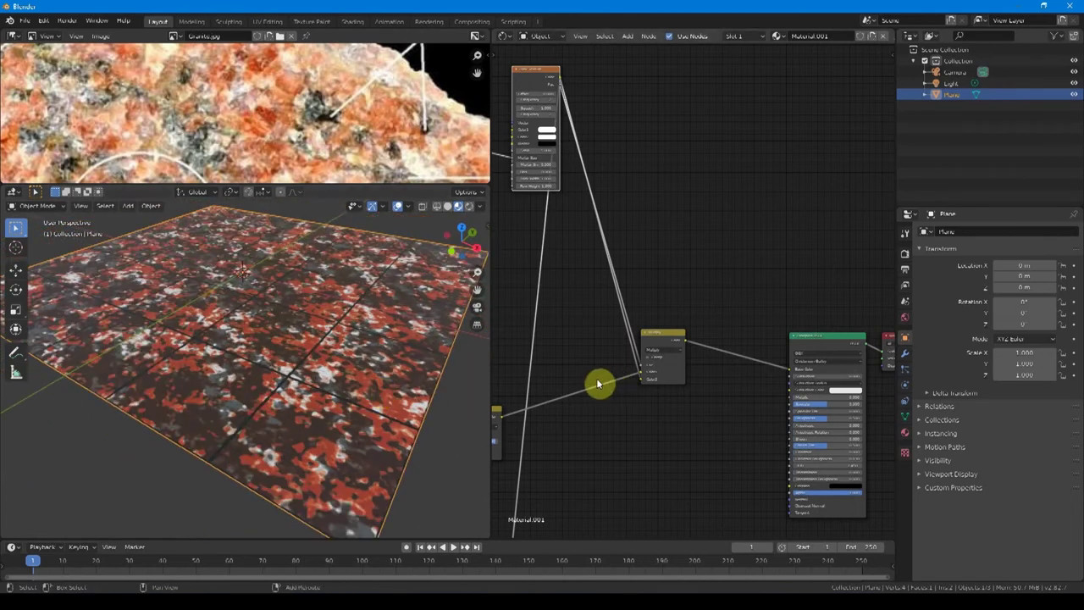
- Add a Bright/Contrast node on the link between the granite's Darken node and the Multiply node
middle_click_drag(577, 395, 810, 288)
scroll(810, 288, "down", 2)
middle_click_drag(737, 209, 767, 187)
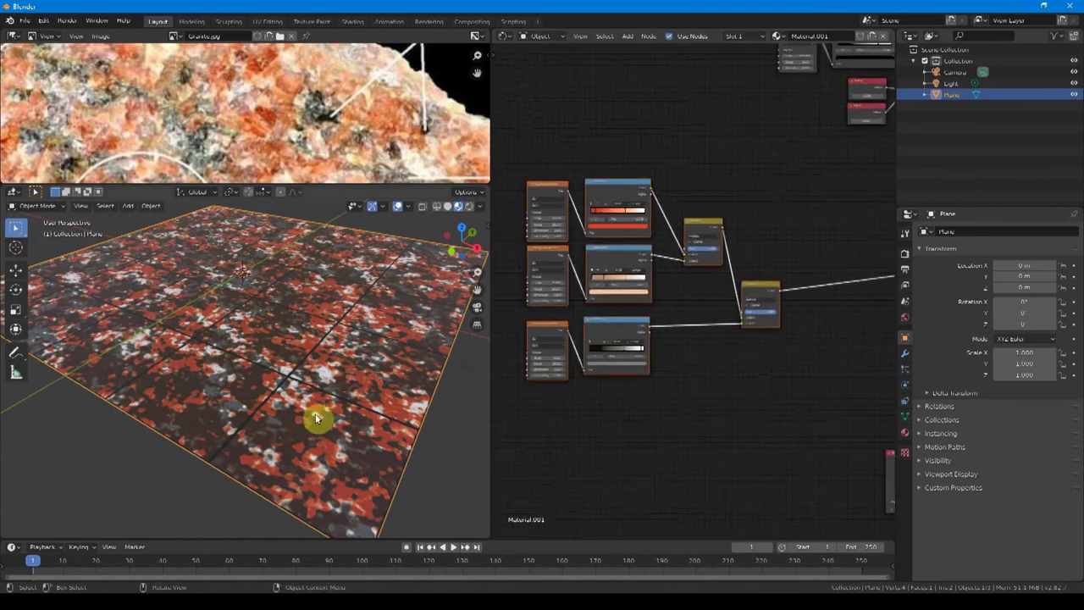
middle_click_drag(702, 302, 634, 306)
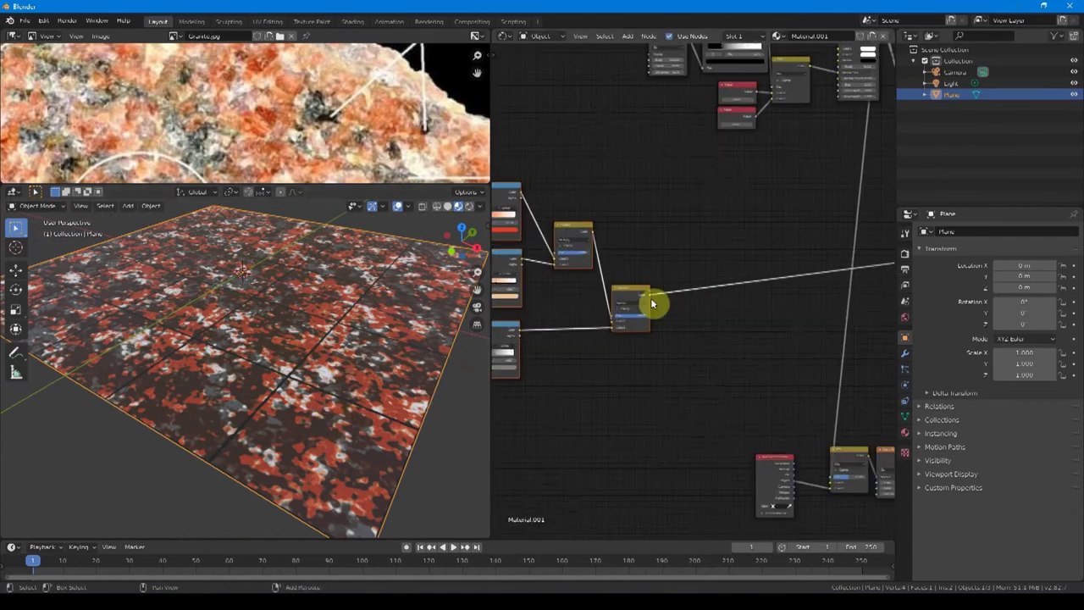
key("shift+a")
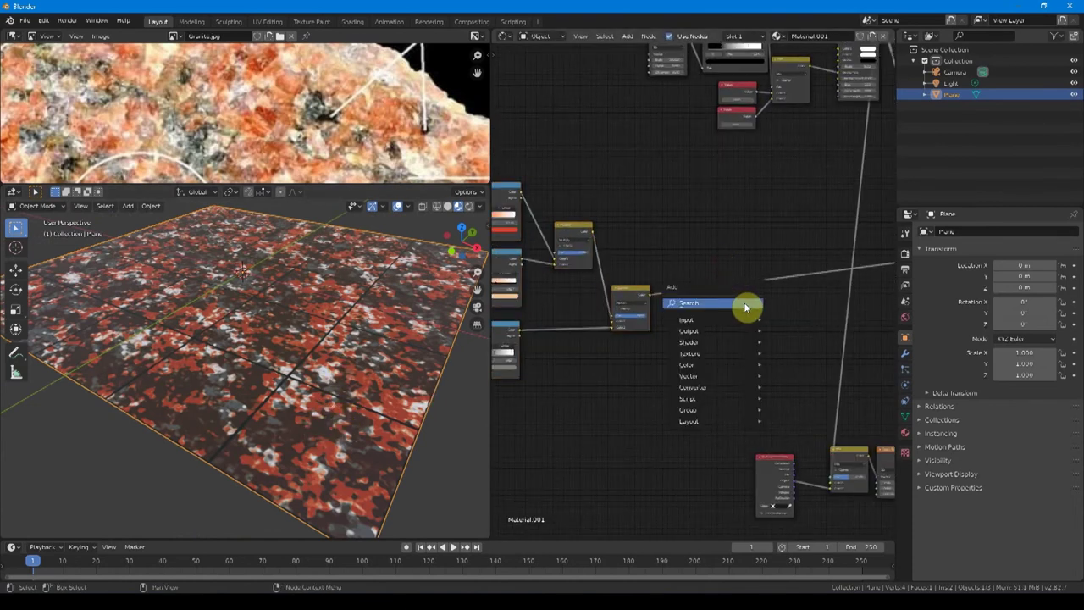
left_click(745, 305)
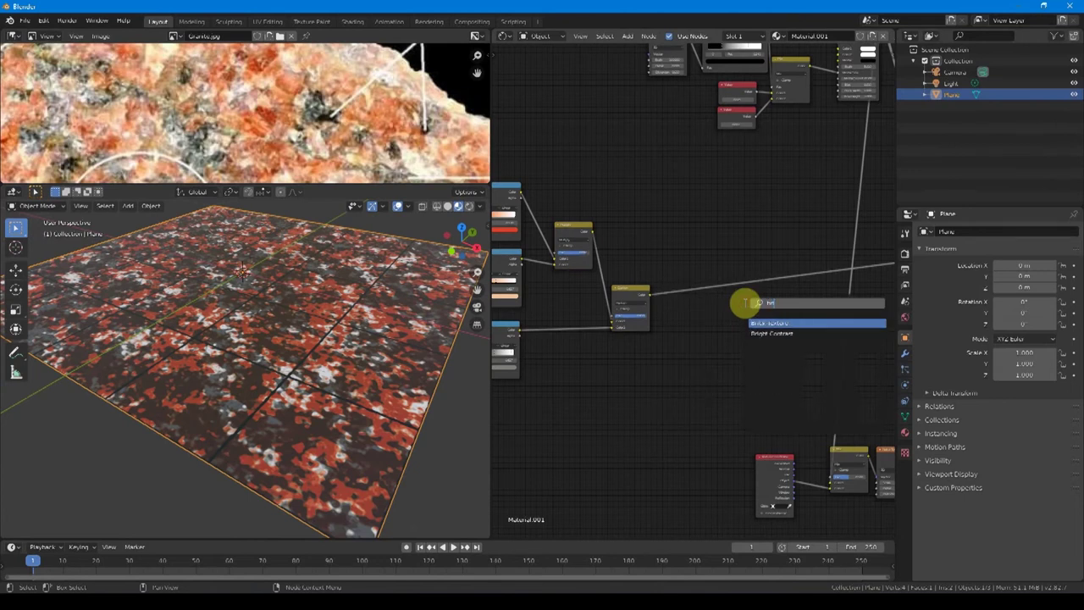
left_click(775, 327)
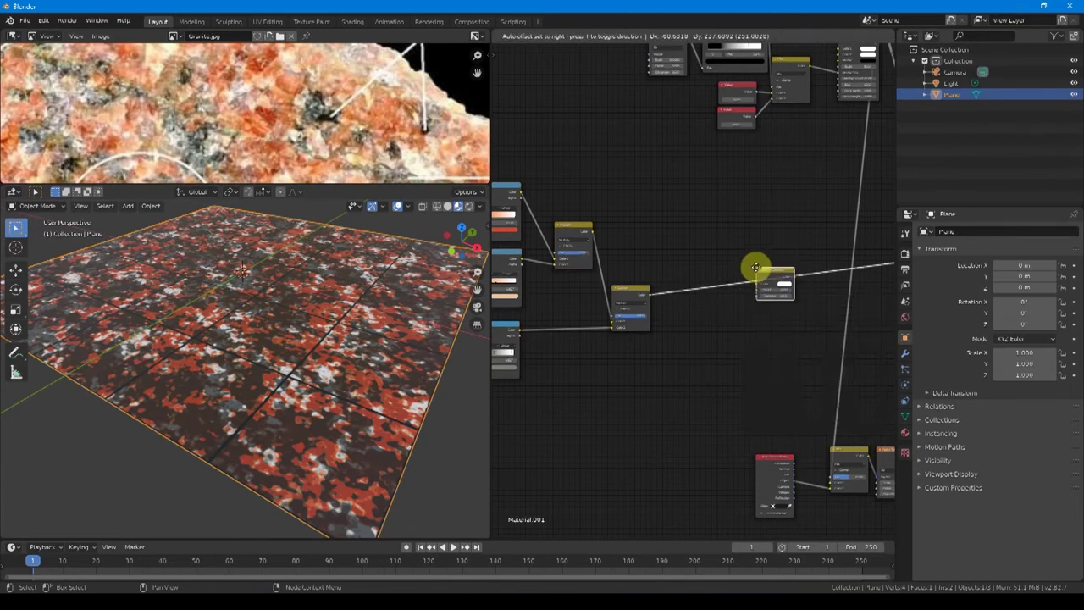
left_click(741, 310)
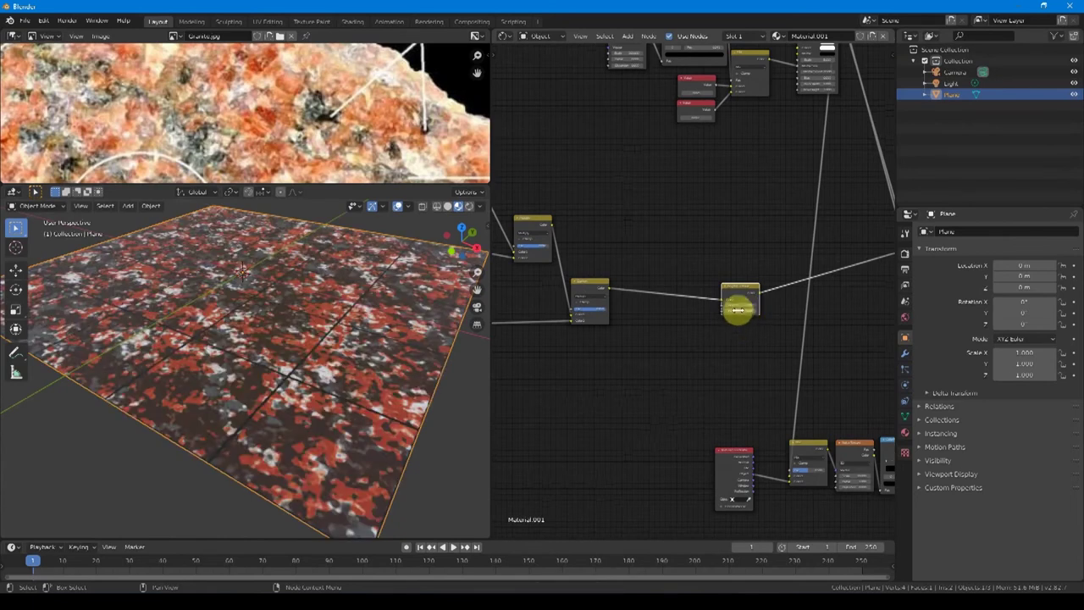
- Set up a Noise Texture with a ColorRamp below the granite nodes and adjust the ramp's stops while previewing it
scroll(744, 306, "up", 1)
middle_click_drag(717, 315, 702, 259)
scroll(677, 308, "down", 1)
middle_click_drag(682, 311, 733, 300)
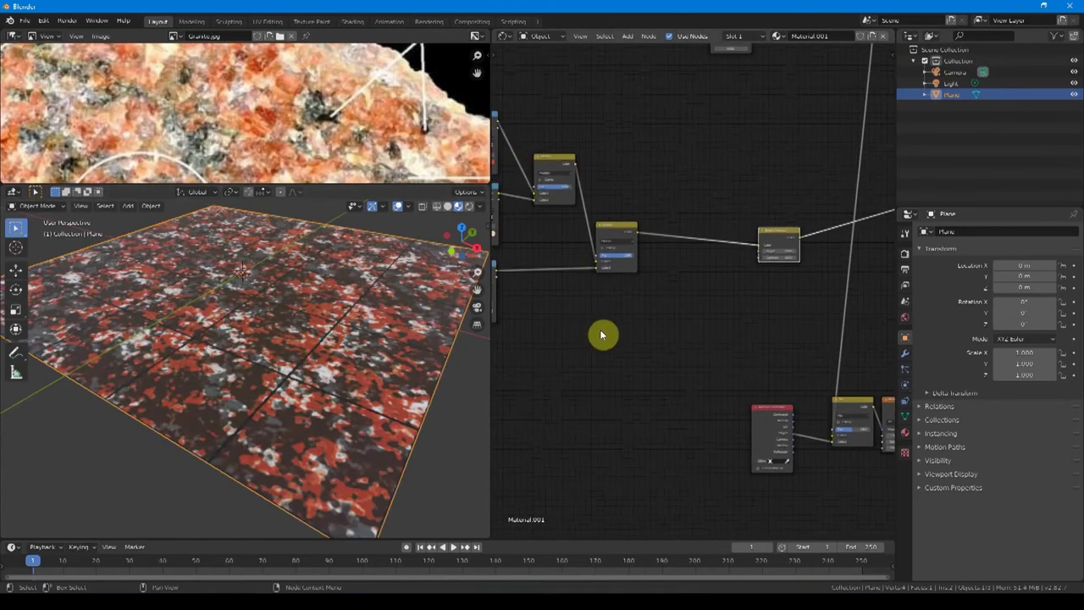
key("Home")
left_click_drag(693, 333, 709, 365)
scroll(703, 336, "up", 5)
left_click(726, 406, "ctrl+shift")
left_click_drag(798, 394, 780, 394)
left_click_drag(710, 394, 739, 397)
scroll(669, 373, "down", 5)
- Duplicate the Noise Texture and ColorRamp pair and preview the upper ColorRamp on the plane
key("shift+d")
left_click(631, 379)
scroll(631, 380, "up", 3)
mouse_move(644, 386)
left_mouse_down()
mouse_move(658, 392)
mouse_move(649, 387)
left_mouse_up()
middle_click_drag(649, 387, 707, 350)
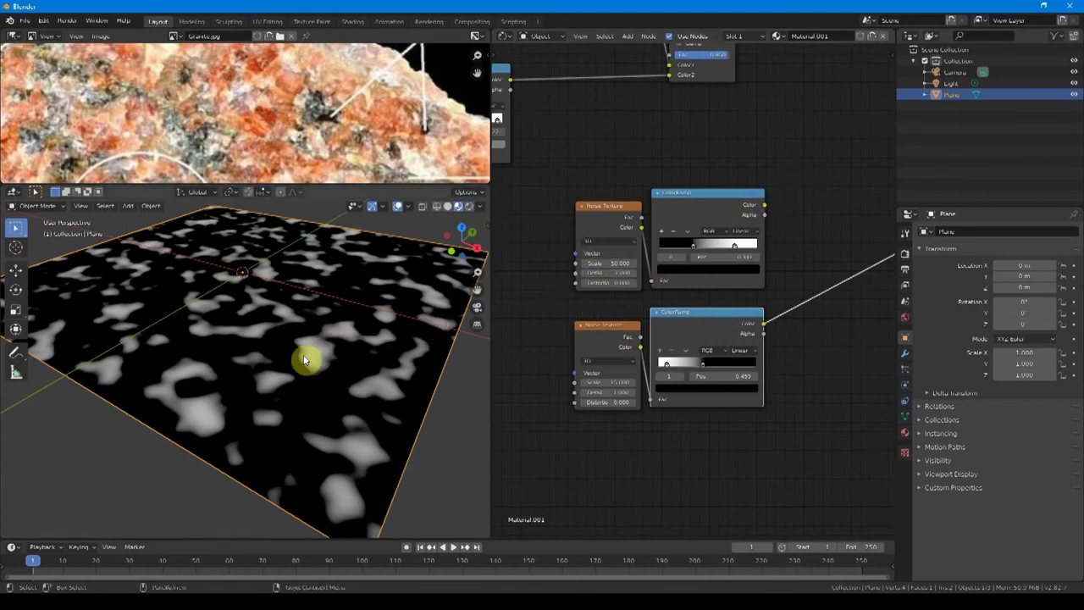
scroll(751, 323, "down", 1)
mouse_move(771, 321)
middle_mouse_down()
mouse_move(685, 333)
mouse_move(769, 314)
middle_mouse_up()
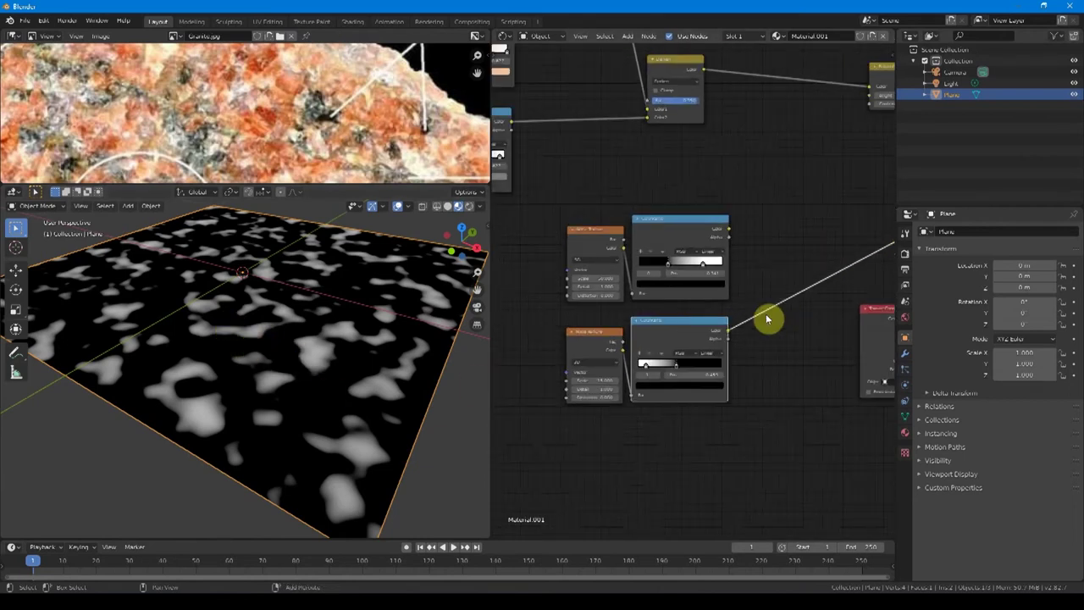
left_click(680, 240, "ctrl+shift")
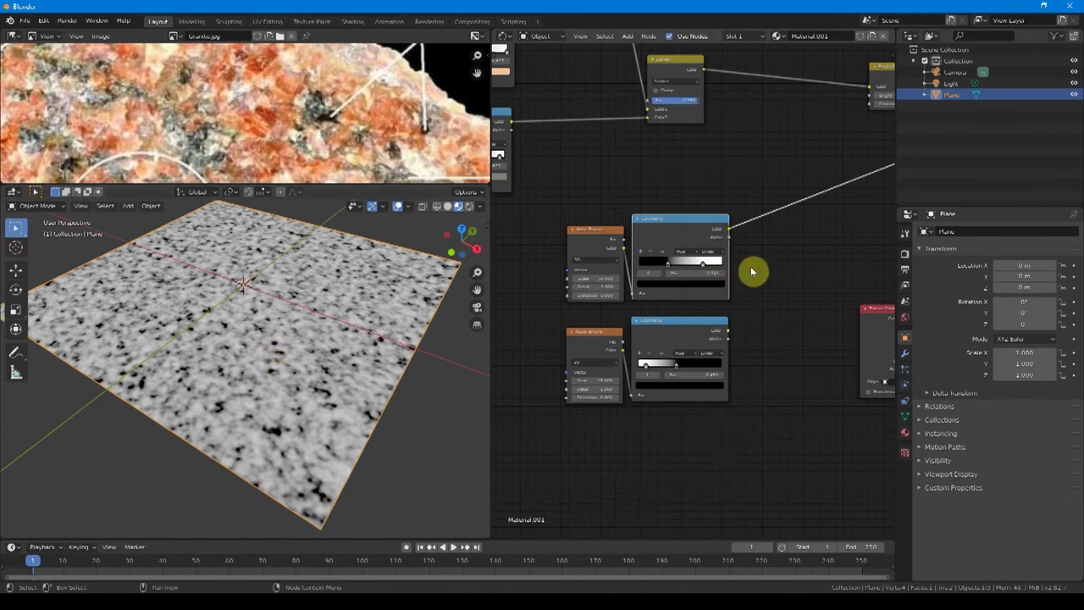
- Connect the two ColorRamps to the Bright and Contrast inputs of the Bright/Contrast node and preview that node
scroll(775, 289, "down", 2)
middle_click_drag(780, 293, 709, 310)
left_click_drag(602, 295, 714, 189)
left_click_drag(602, 375, 714, 196)
left_click(657, 196, "ctrl+shift")
middle_click_drag(734, 182, 797, 163)
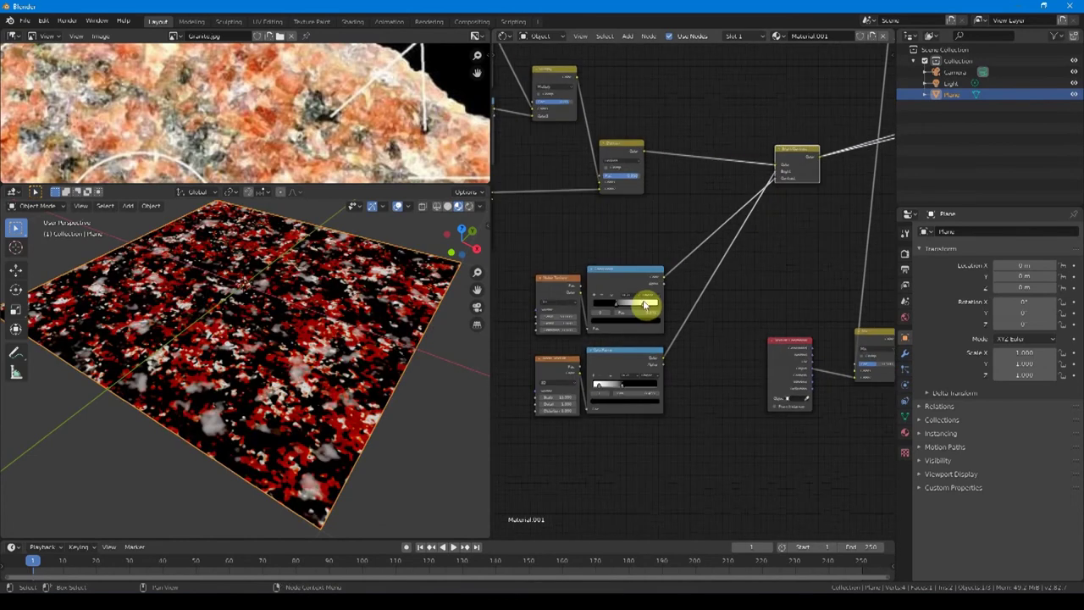
- Fine-tune the stop positions of the upper noise ColorRamp while previewing the Bright/Contrast node
scroll(622, 307, "up", 2)
left_click_drag(605, 311, 610, 311)
left_click_drag(640, 305, 641, 306)
left_click_drag(789, 151, 784, 176)
middle_click_drag(784, 177, 807, 167)
- Adjust the upper noise ColorRamp's stop colour and connect the ramp to the Bright/Contrast node's Contrast input
mouse_move(632, 392)
left_mouse_down()
mouse_move(631, 412)
mouse_move(631, 390)
left_mouse_up()
left_click(633, 296)
left_click(640, 316)
left_click_drag(675, 257, 675, 239)
left_click_drag(686, 265, 811, 150)
- Shift the upper noise ColorRamp's stops and darken its light stop's colour to dark grey
left_click_drag(632, 296, 653, 298)
mouse_move(660, 297)
left_mouse_down()
mouse_move(678, 300)
mouse_move(664, 299)
left_mouse_up()
left_click_drag(654, 297, 628, 299)
left_click(651, 316)
left_click_drag(664, 212, 658, 246)
- Reposition the upper noise ColorRamp's stops, bringing the grey stop to 0.582 and the black stop closer to the start
left_click(628, 297)
scroll(611, 320, "up", 3)
left_click(611, 324)
left_click(654, 299)
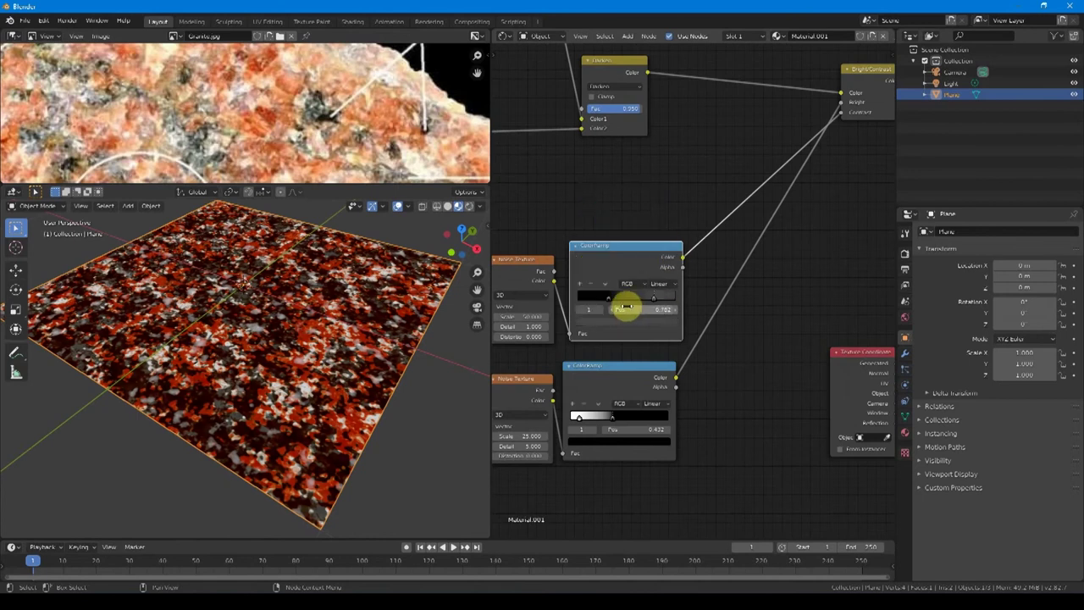
left_click_drag(614, 301, 608, 308)
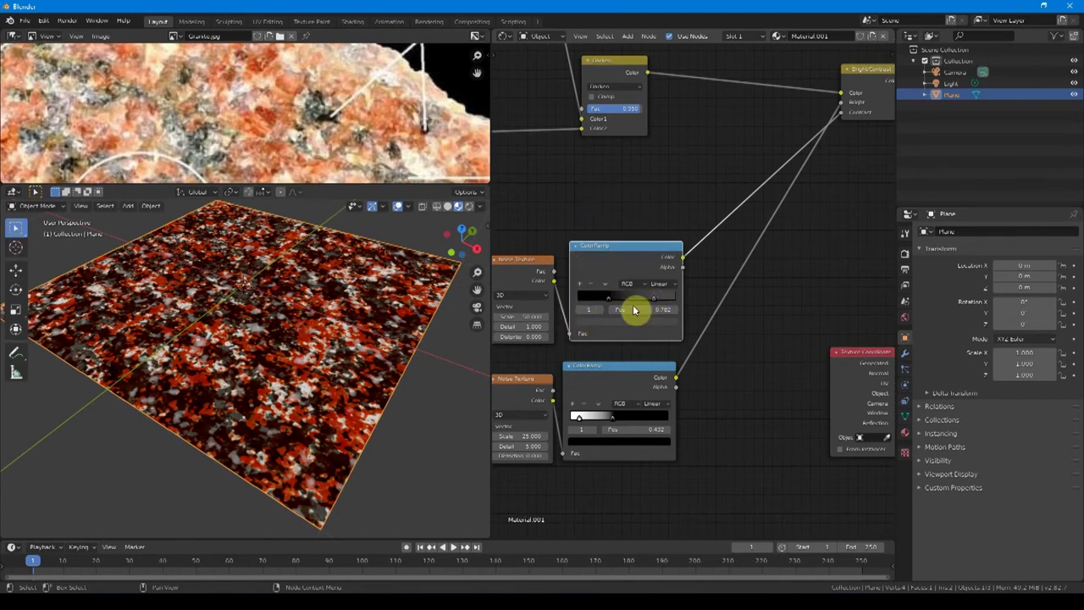
mouse_move(612, 303)
left_mouse_down()
mouse_move(634, 299)
mouse_move(591, 304)
mouse_move(653, 302)
mouse_move(625, 303)
left_mouse_up()
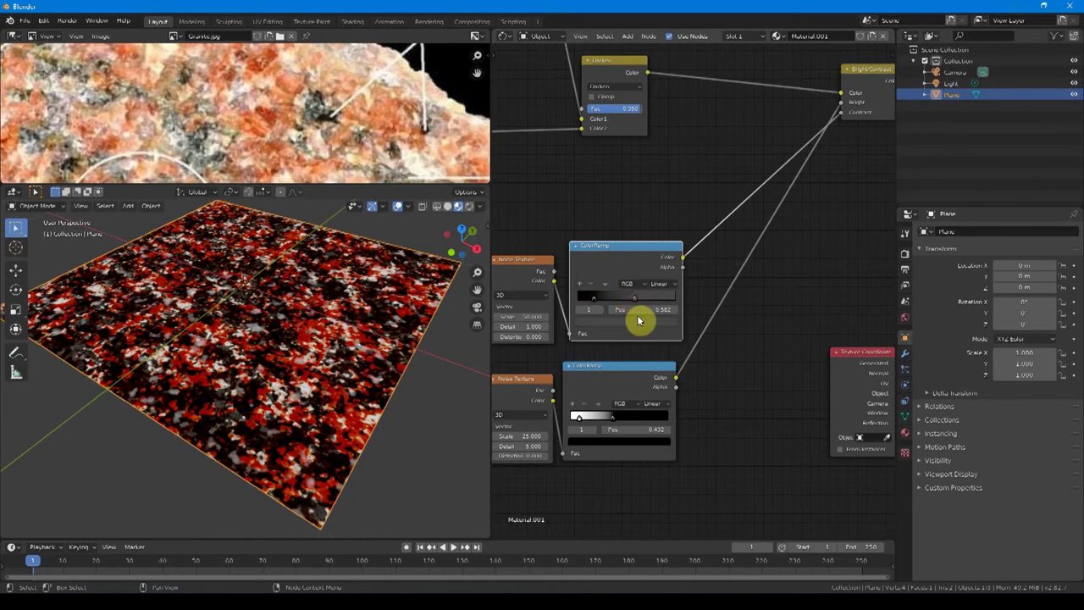
- Swap the vertical order of the two Noise Texture and ColorRamp pairs so their links to Bright/Contrast do not cross
scroll(640, 321, "down", 4)
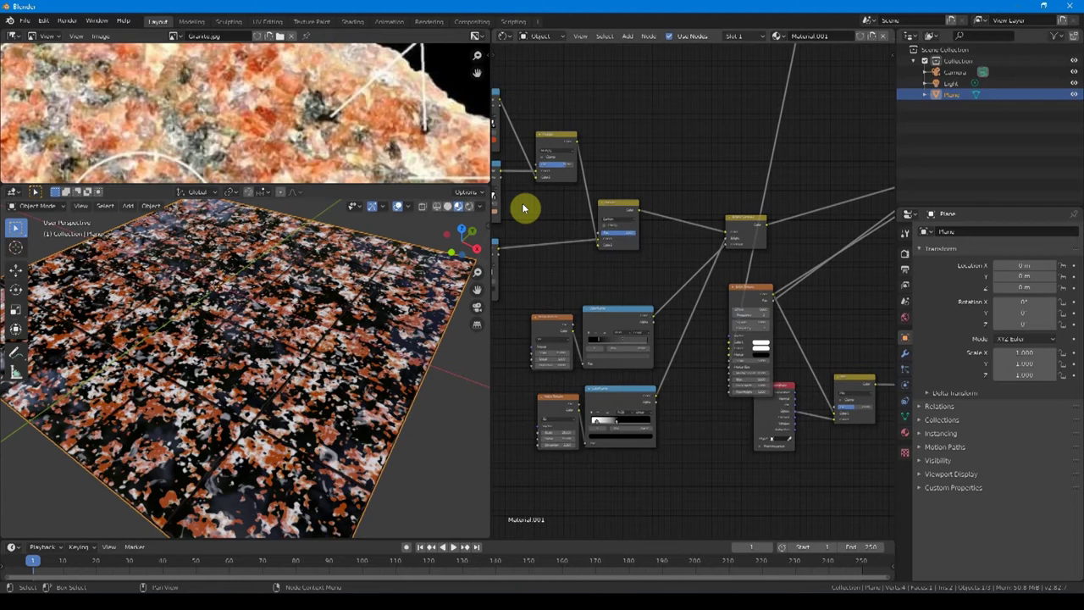
middle_click_drag(622, 327, 650, 296)
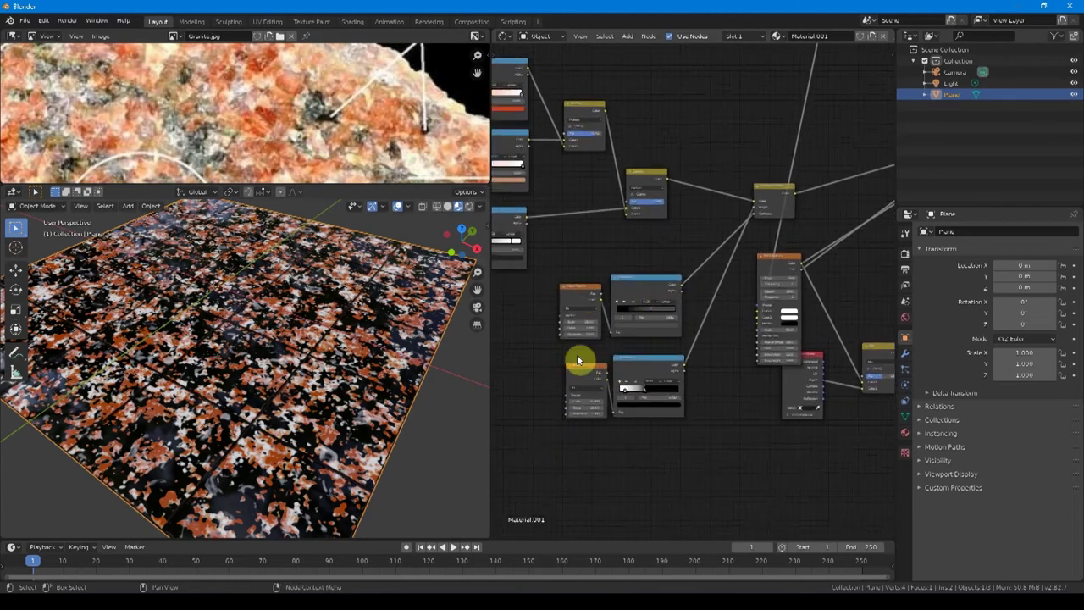
scroll(610, 325, "up", 1)
scroll(652, 296, "left", 2, "ctrl")
scroll(657, 288, "down", 2, "shift")
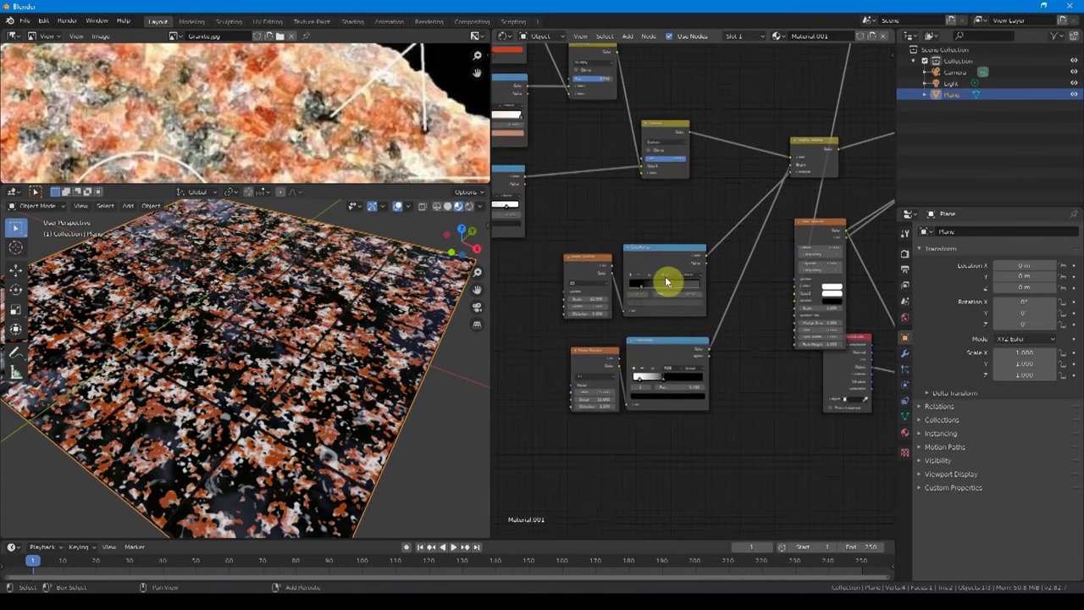
left_click_drag(633, 268, 634, 438)
left_click_drag(669, 313, 603, 381)
left_click_drag(644, 338, 637, 223)
left_click_drag(669, 373, 603, 449)
left_click_drag(651, 425, 647, 320)
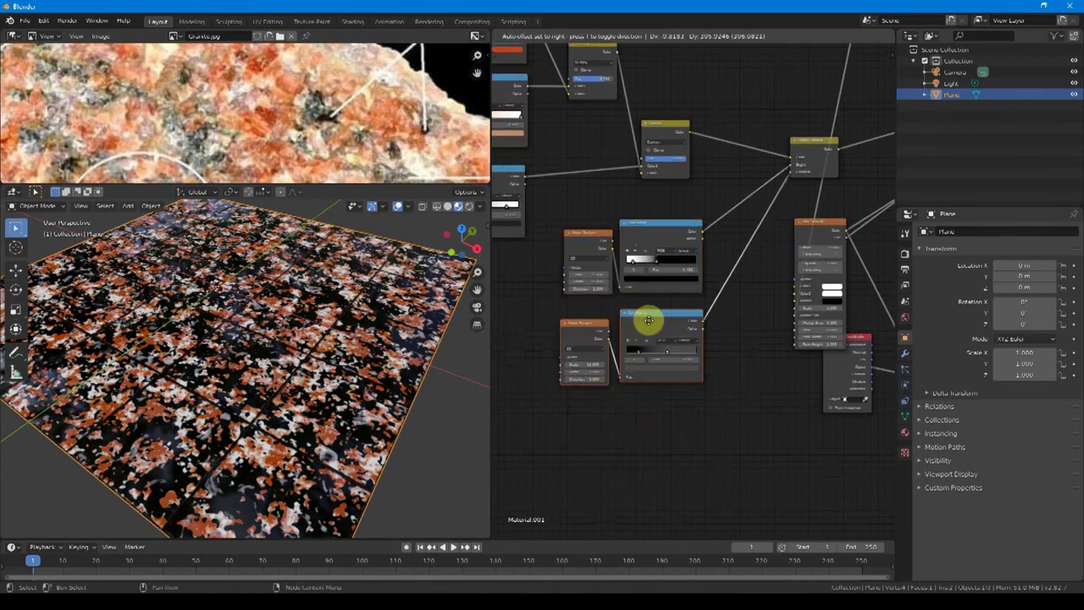
scroll(674, 243, "up", 3)
middle_click_drag(674, 243, 677, 278)
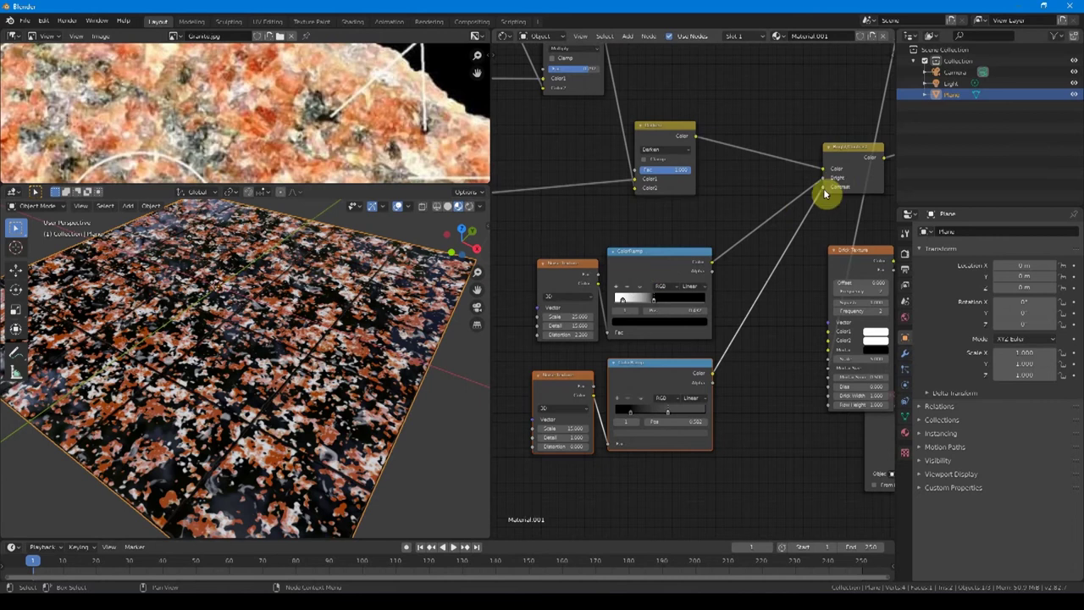
- Preview both noise ColorRamps and the Bright/Contrast node on the plane, comparing them with the granite reference image
left_click(658, 270, "ctrl+shift")
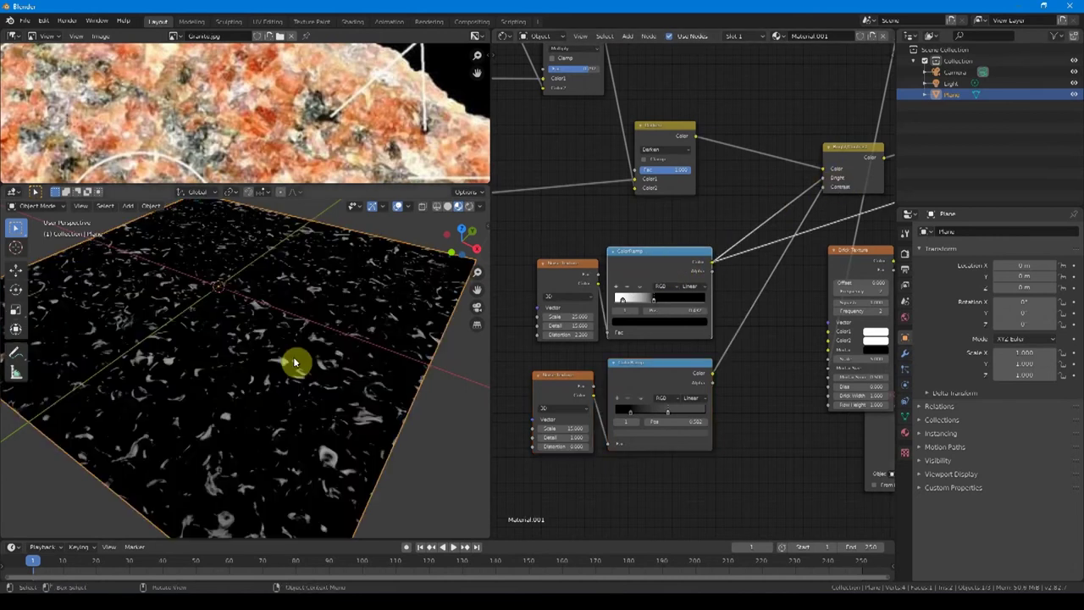
scroll(305, 115, "down", 4)
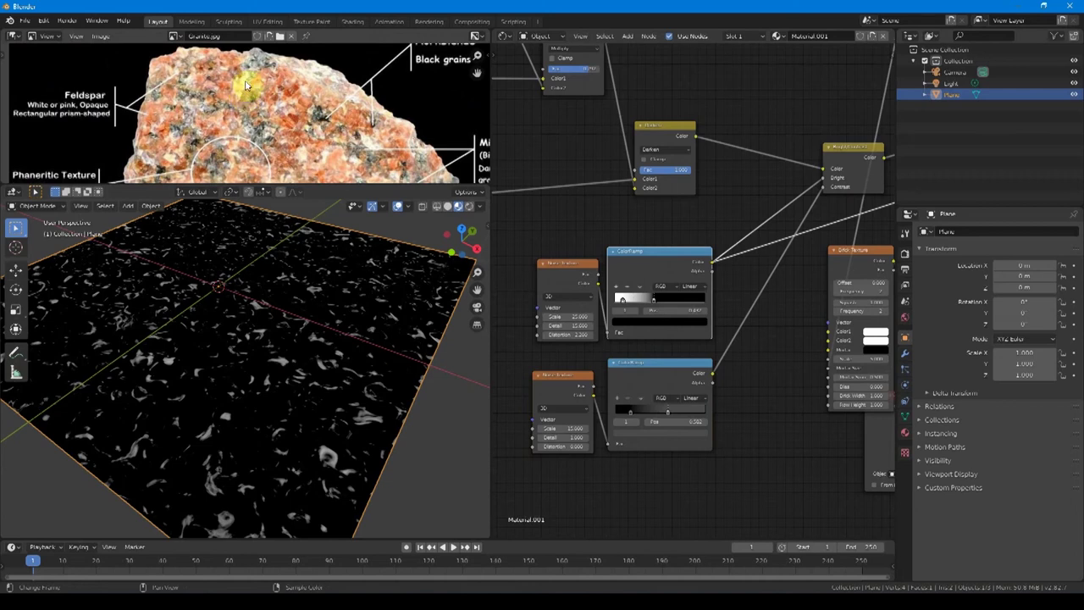
left_click(669, 387, "ctrl+shift")
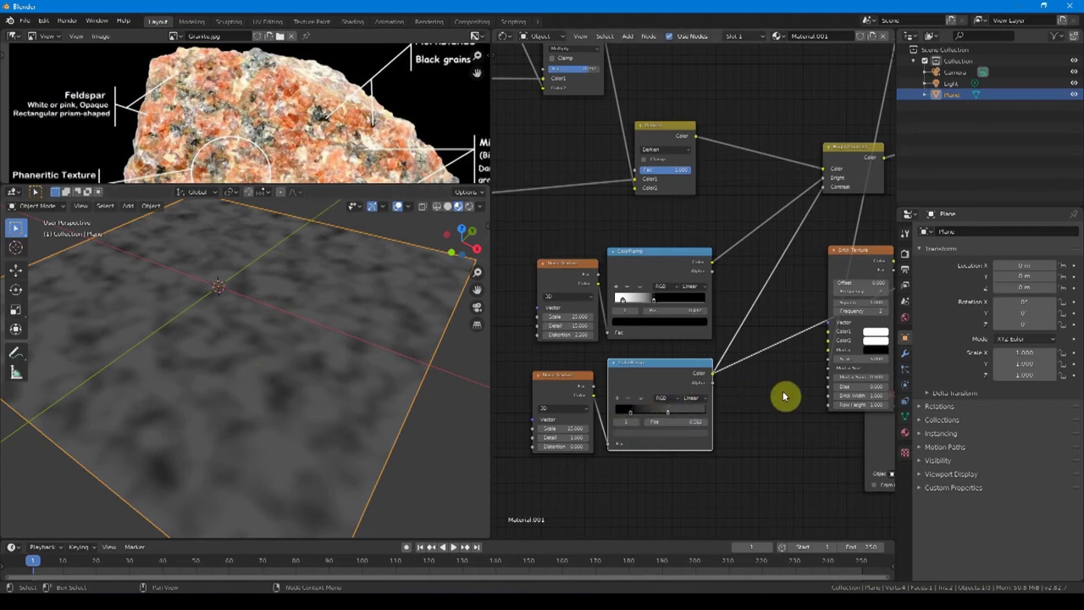
left_click(788, 203, "ctrl+shift")
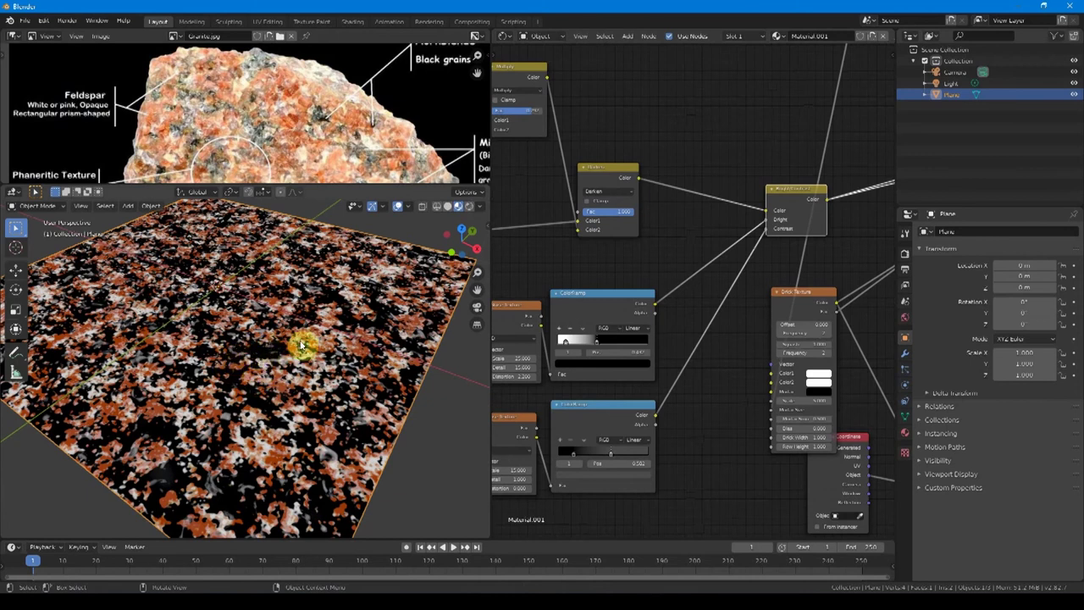
- Preview the black-and-white granite ColorRamp and set the type of its Musgrave Texture to Multifractal
middle_click_drag(571, 308, 782, 306)
middle_click_drag(602, 285, 656, 297)
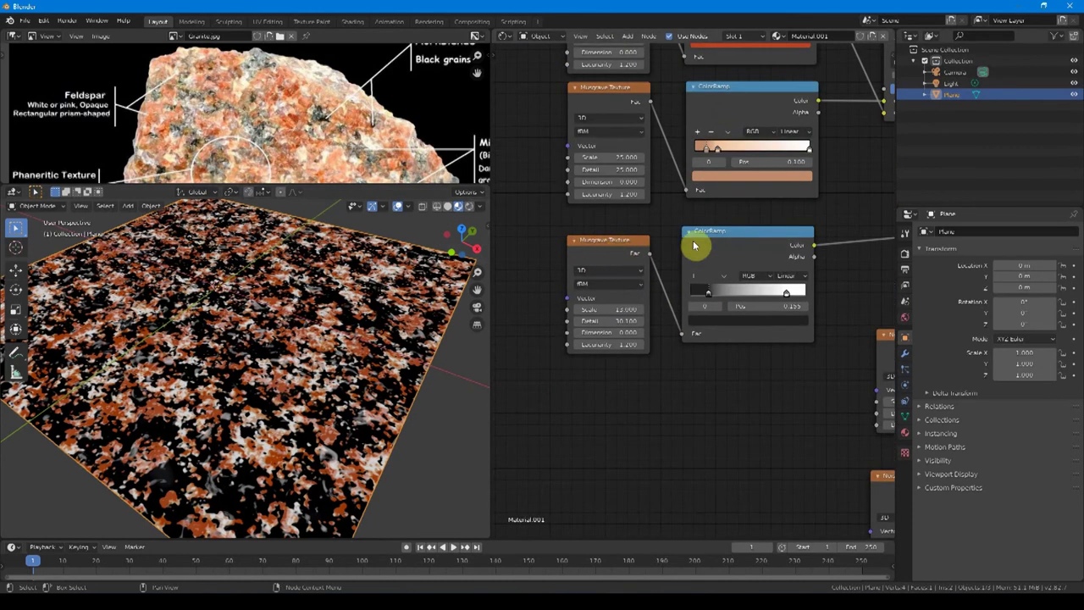
middle_click_drag(770, 245, 736, 256)
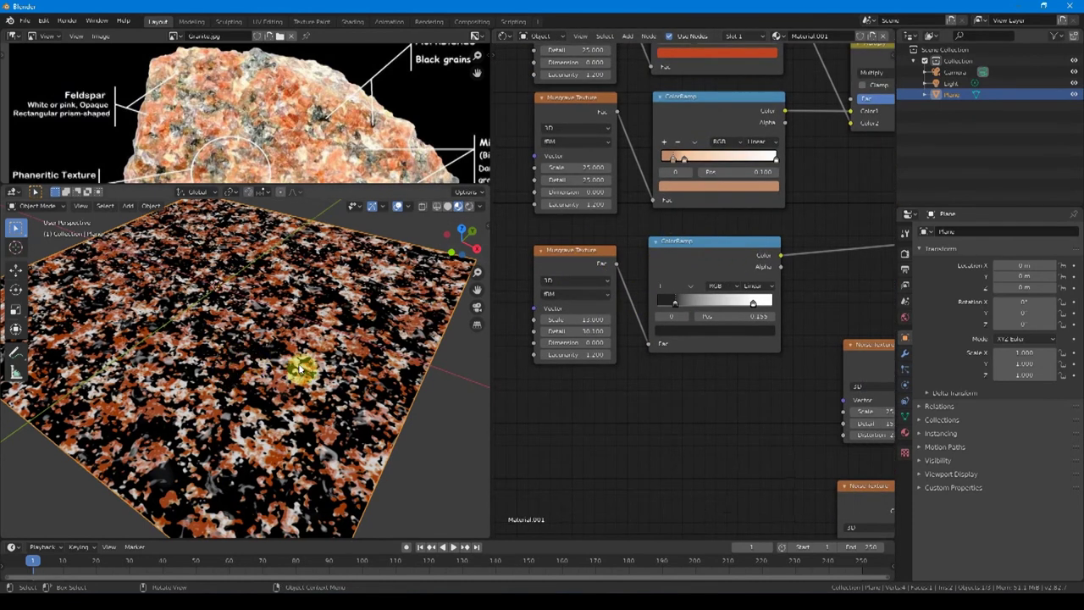
left_click(714, 256, "ctrl+shift")
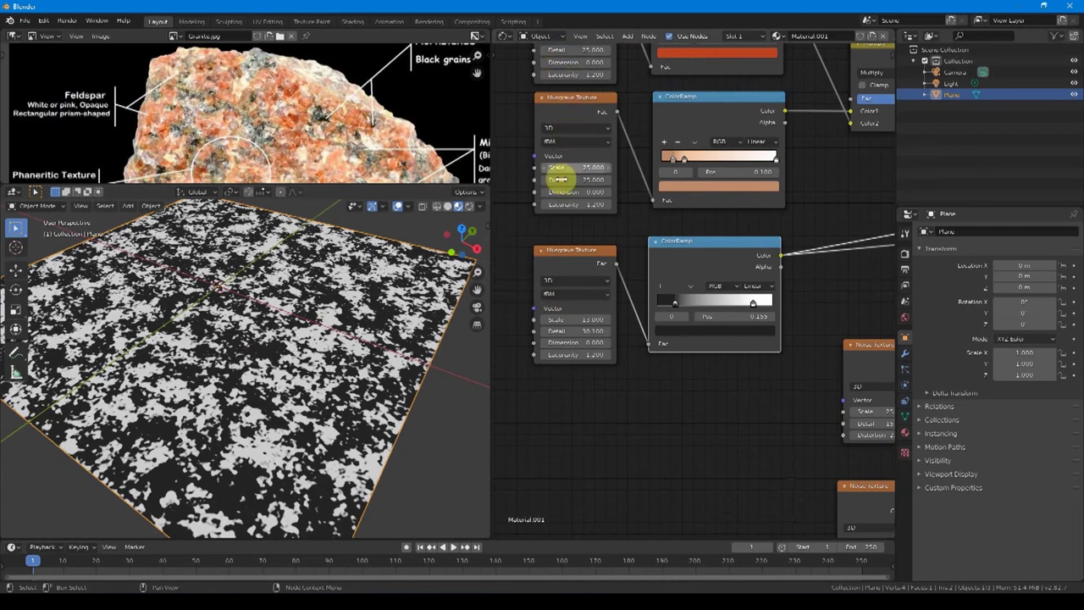
left_click(570, 293)
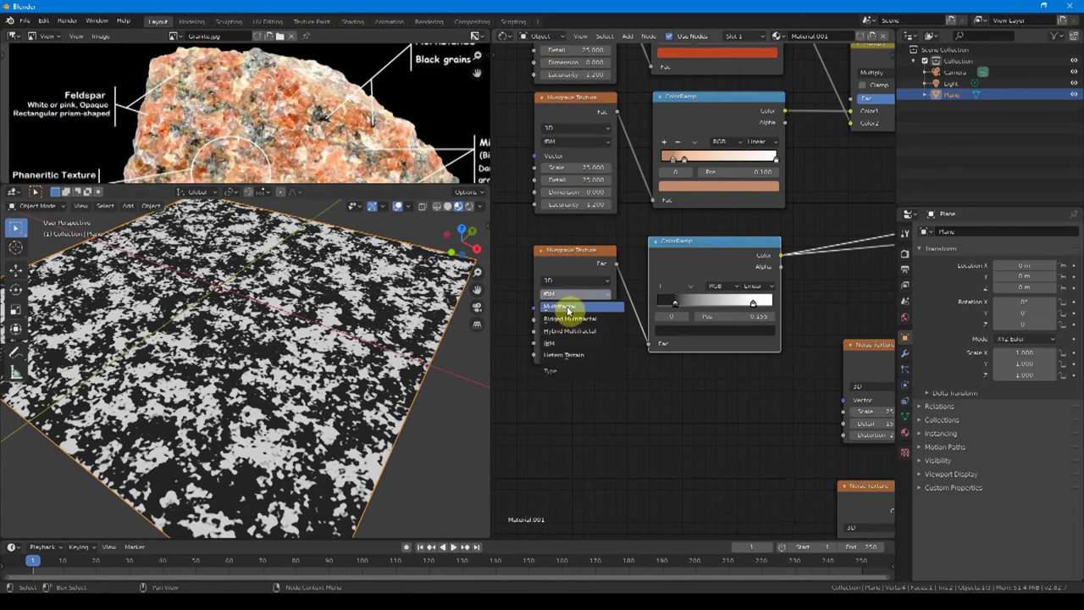
left_click(567, 310)
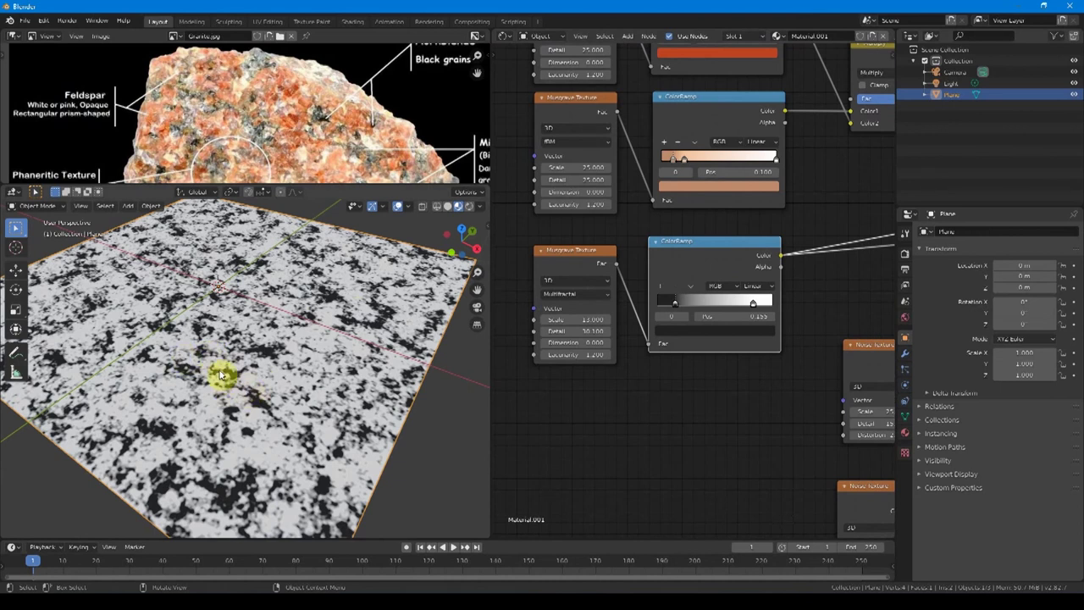
- Preview the combined granite colours and set the peach ColorRamp's Musgrave Texture to Multifractal
middle_click_drag(722, 251, 678, 257)
scroll(722, 250, "down", 7)
middle_click_drag(856, 245, 740, 251)
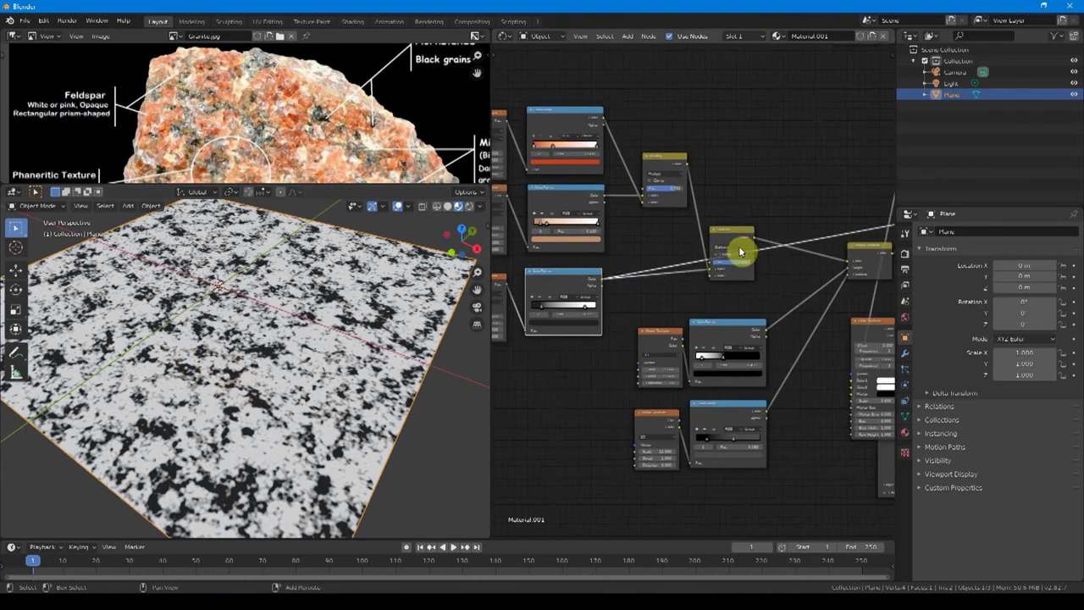
scroll(741, 248, "right", 3, "ctrl")
left_click(780, 244, "ctrl+shift")
scroll(517, 257, "up", 3)
middle_click_drag(517, 256, 824, 315)
left_click(623, 228)
left_click(624, 237)
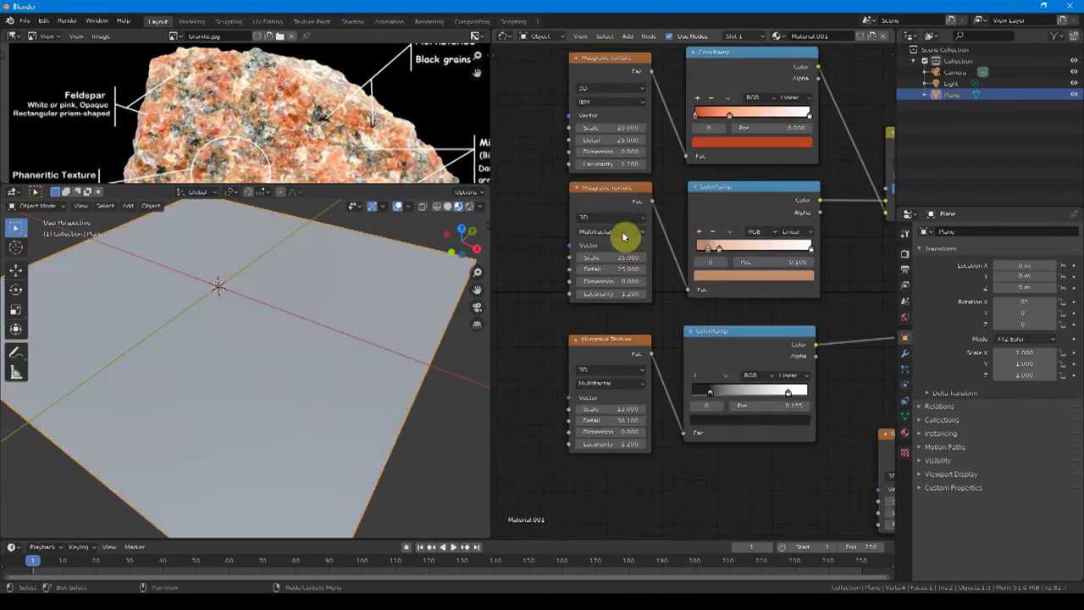
- Try the Multifractal type on the red ColorRamp's Musgrave Texture, comparing it with fBM on the plane
middle_click_drag(623, 235, 624, 287)
left_click(619, 151)
left_click(619, 162)
left_click(619, 150)
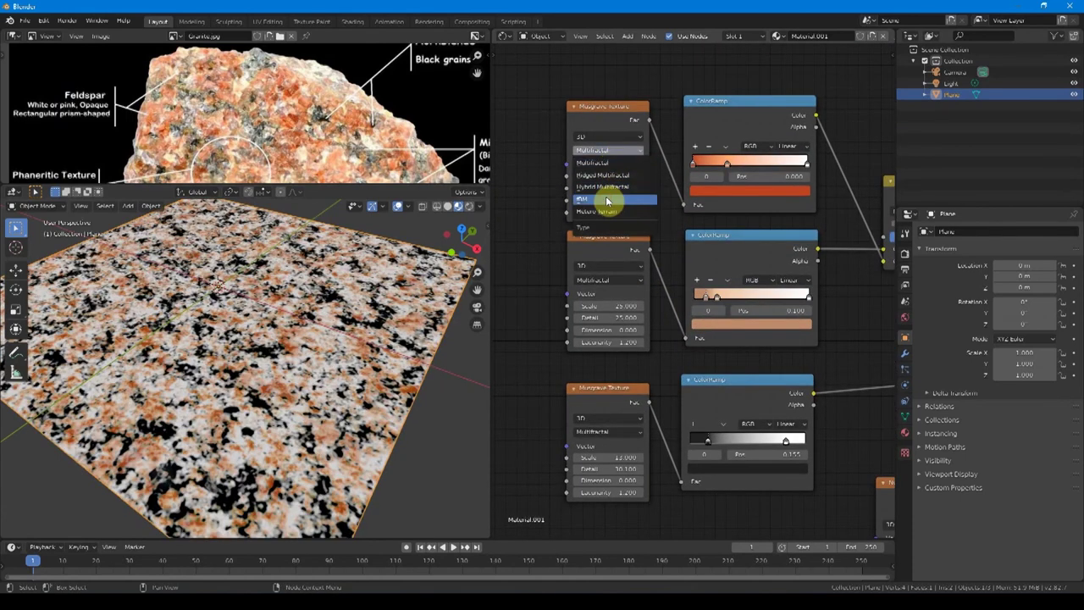
left_click(613, 206)
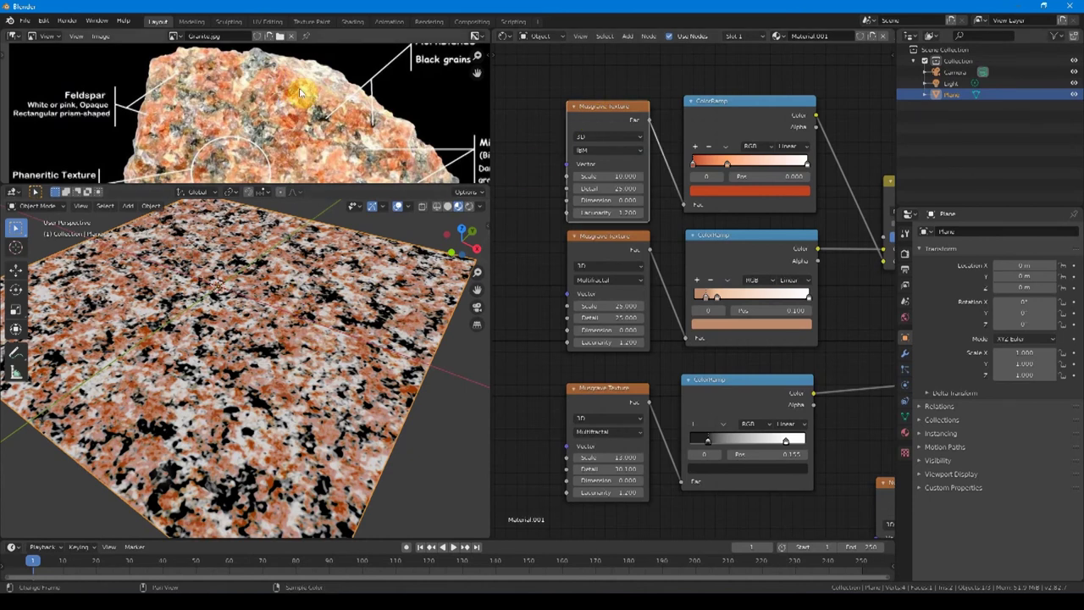
- Set the first stop of the red ColorRamp to position 0.015, comparing the colours with the granite reference image
middle_click_drag(322, 346, 330, 291)
middle_click_drag(302, 137, 275, 115)
middle_click_drag(737, 216, 709, 231)
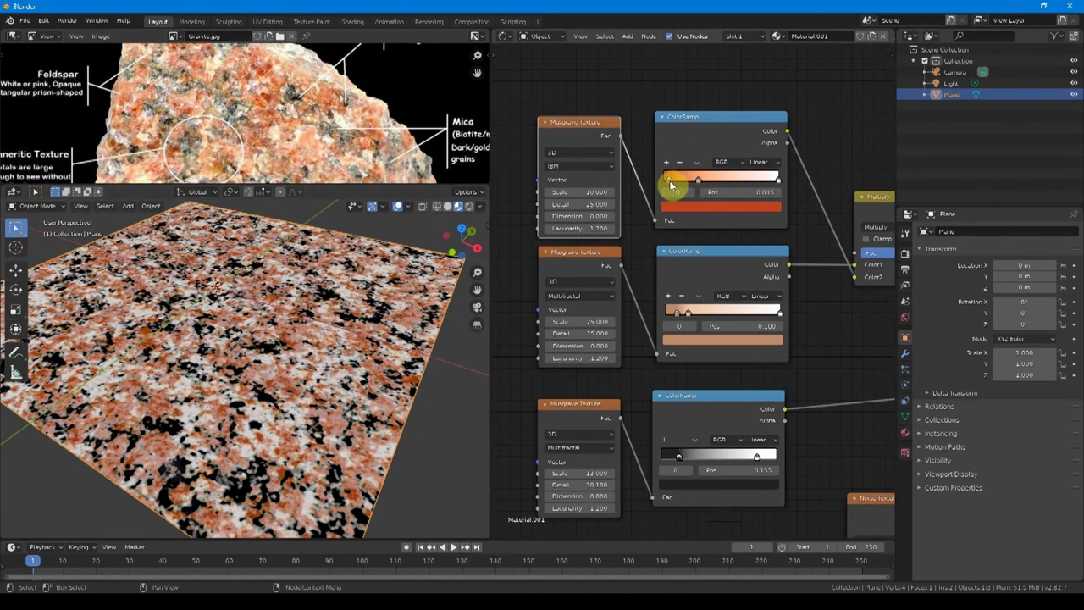
left_click(697, 208)
left_click(697, 339)
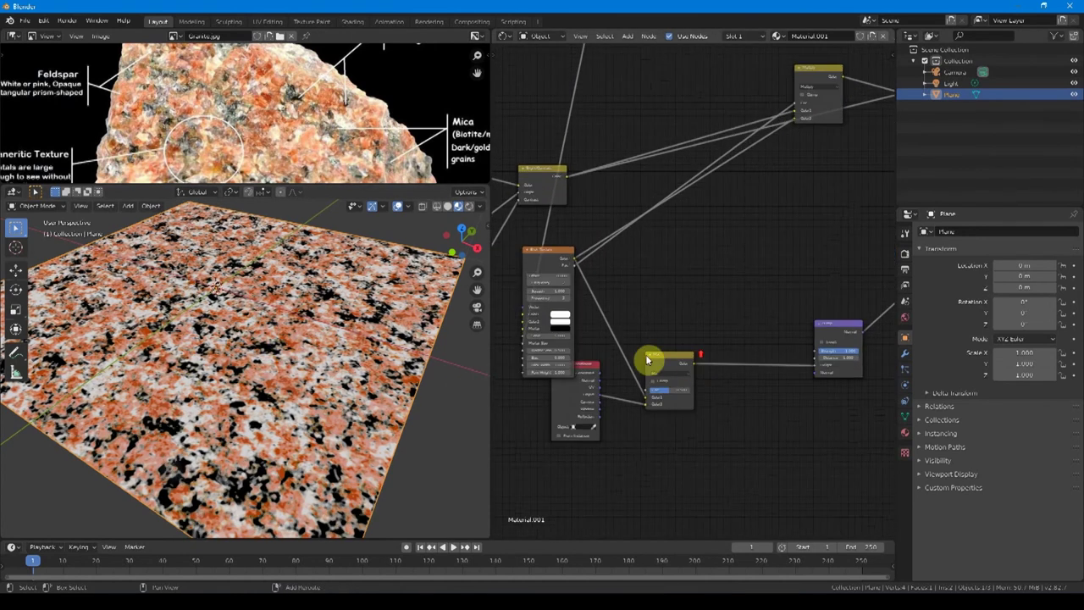
- Locate the Texture Coordinate and Mix nodes feeding the bump and preview the Object coordinates on the plane
left_click_drag(553, 252, 663, 310)
middle_click_drag(664, 310, 636, 347)
scroll(632, 344, "up", 5)
scroll(632, 344, "up", 1)
scroll(620, 322, "up", 1)
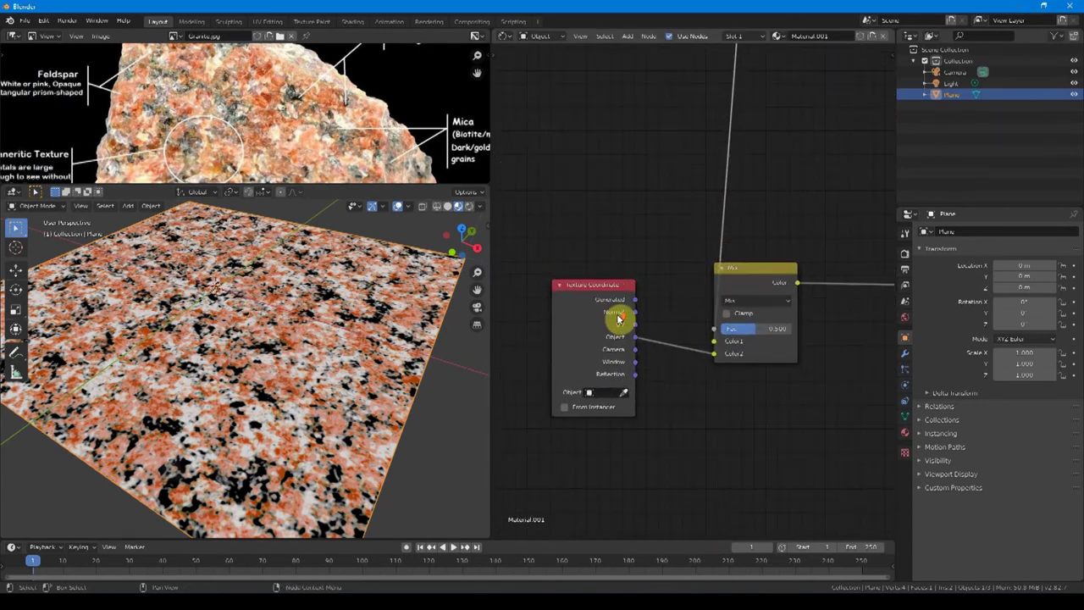
left_click(578, 323, "ctrl+shift")
left_click(581, 327, "ctrl+shift")
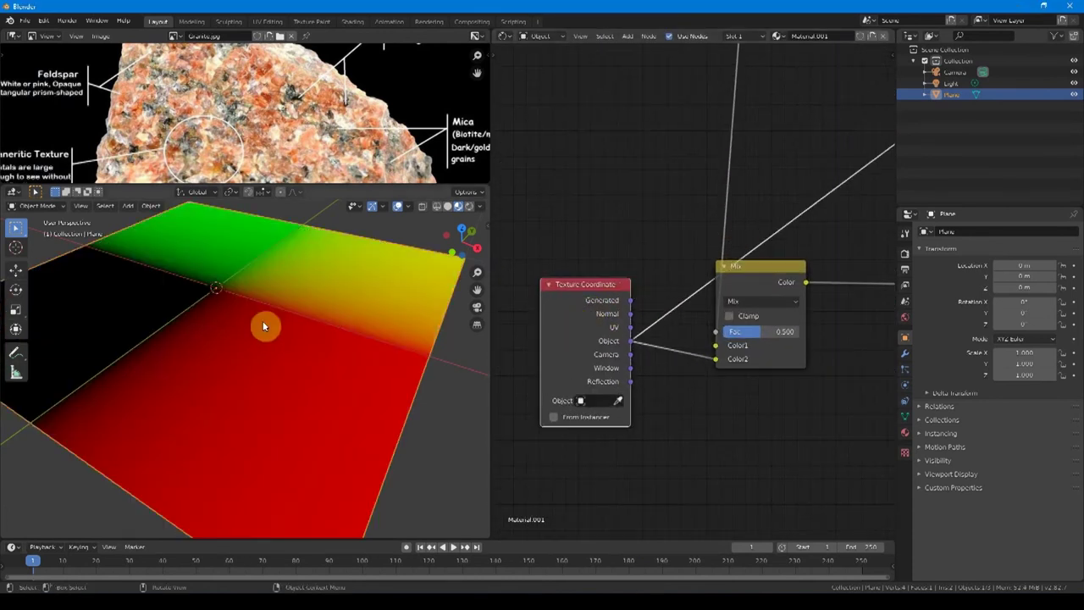
- Preview the Mix node combining bricks with object coordinates, and the Bump node's Normal output, on the plane
scroll(761, 290, "down", 4)
middle_click_drag(761, 290, 720, 510)
middle_click_drag(700, 169, 645, 474)
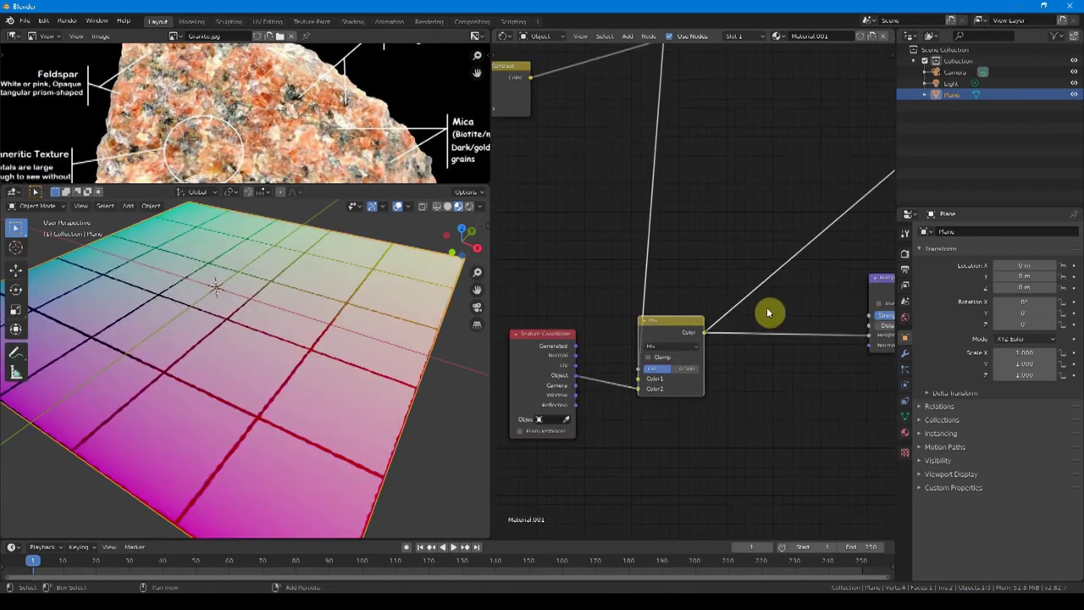
left_click(622, 319)
middle_click_drag(604, 326, 429, 333)
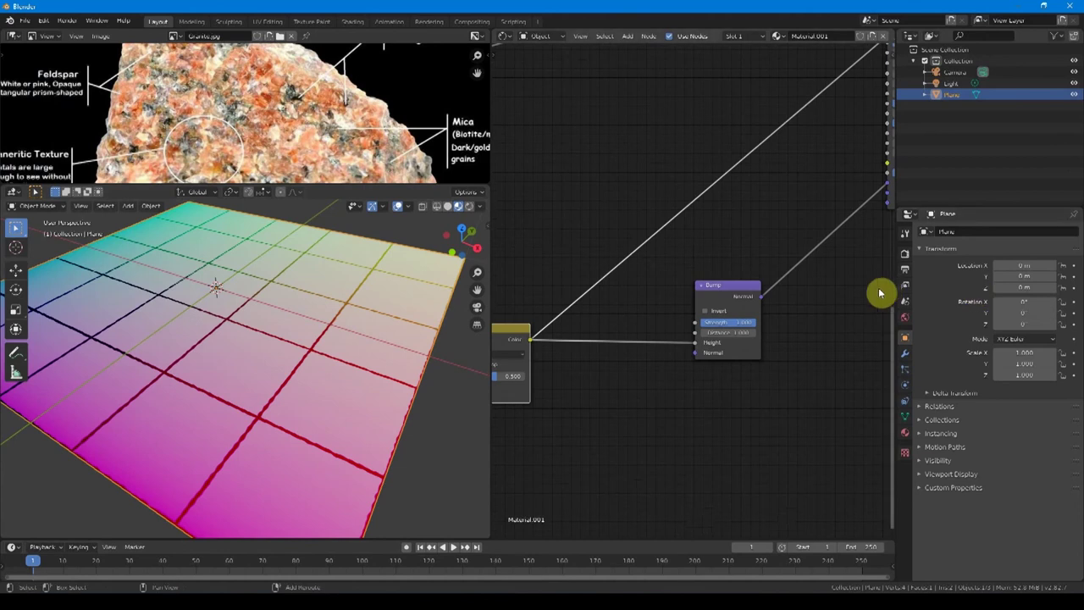
middle_click_drag(805, 298, 742, 299)
left_click(655, 291, "ctrl+shift")
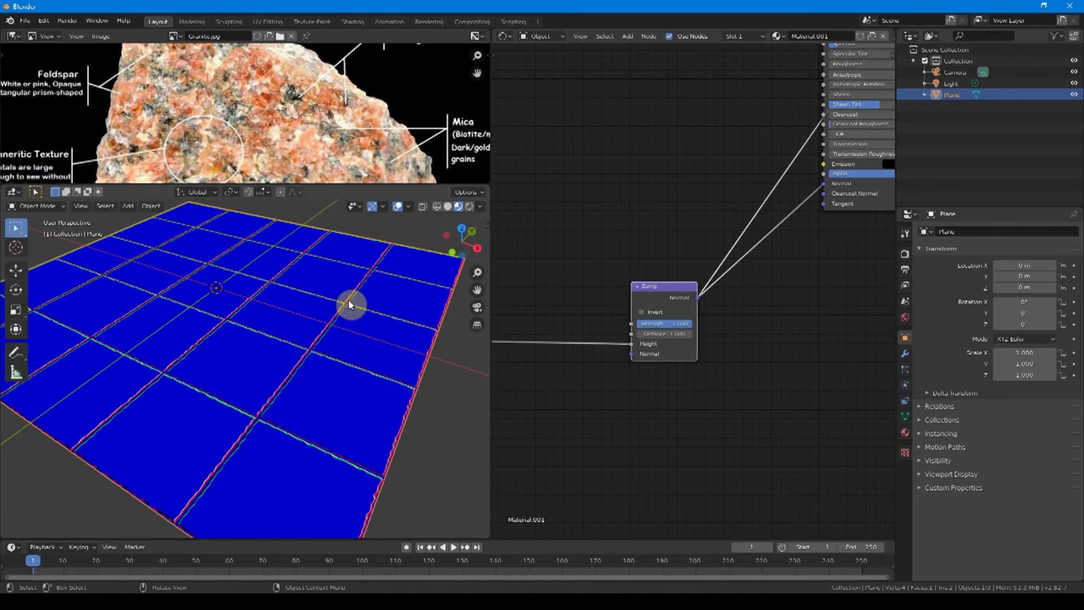
- Reconnect the Principled BSDF to the material output and inspect the tile joints up close and from a low angle
scroll(773, 222, "down", 4)
middle_click_drag(751, 285, 653, 465)
left_click(746, 206, "ctrl+shift")
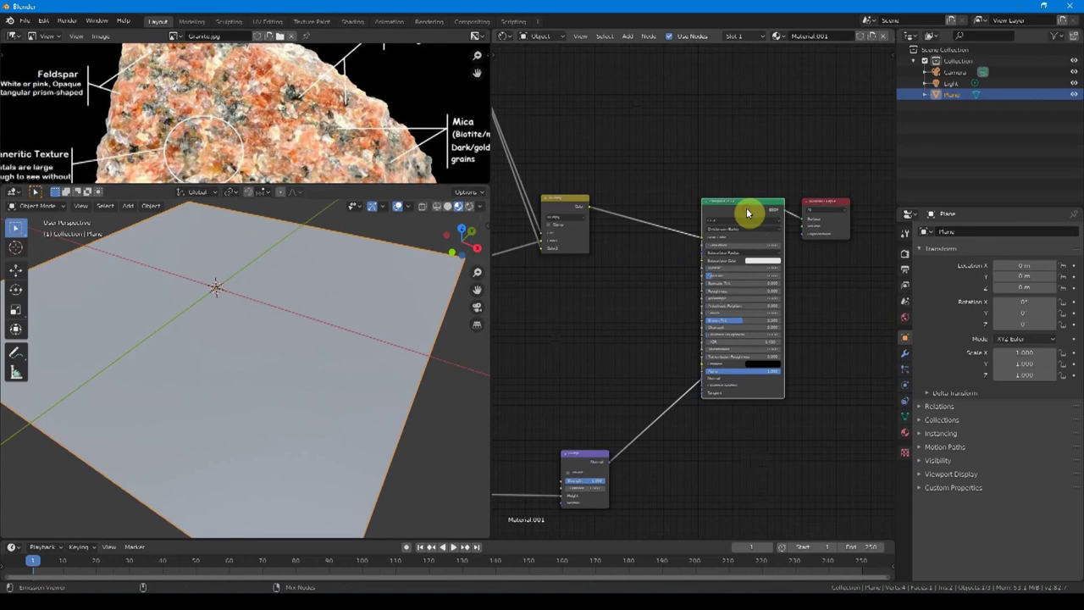
scroll(217, 410, "up", 5)
middle_click_drag(222, 412, 337, 414)
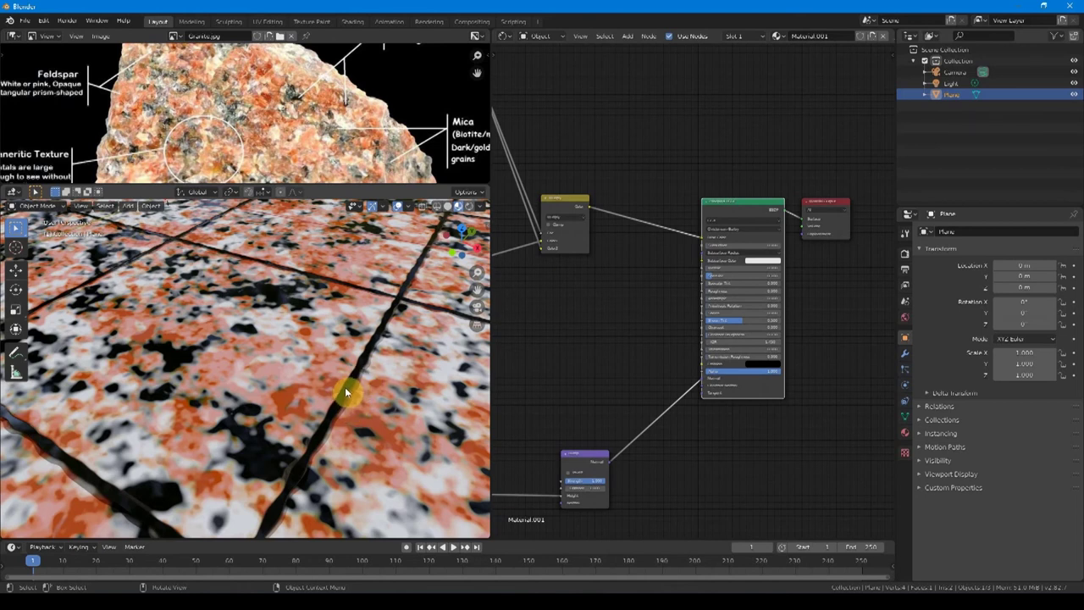
scroll(539, 294, "down", 1)
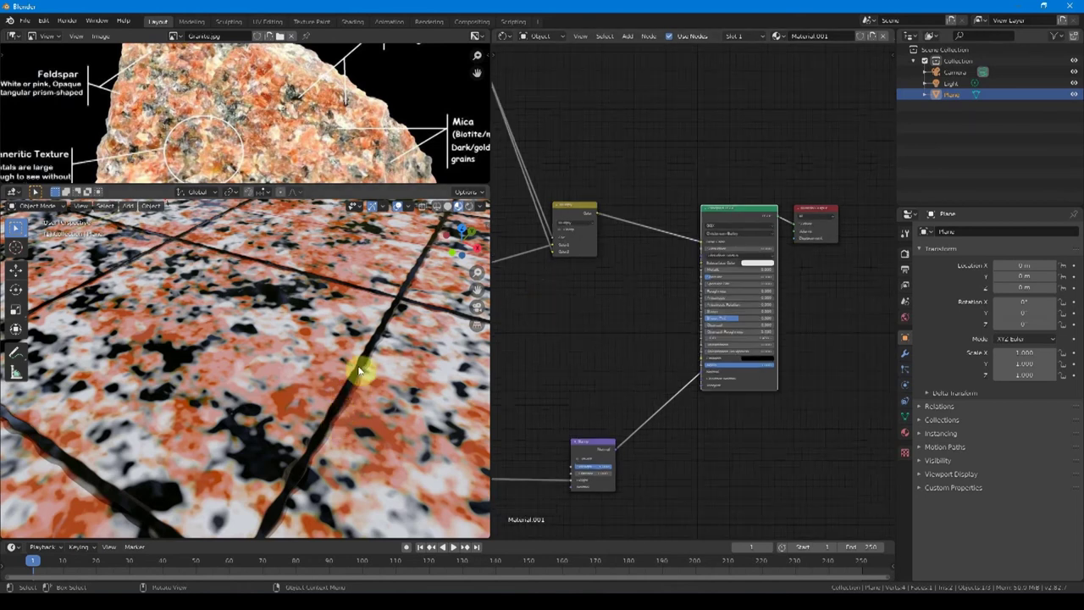
scroll(370, 366, "down", 4)
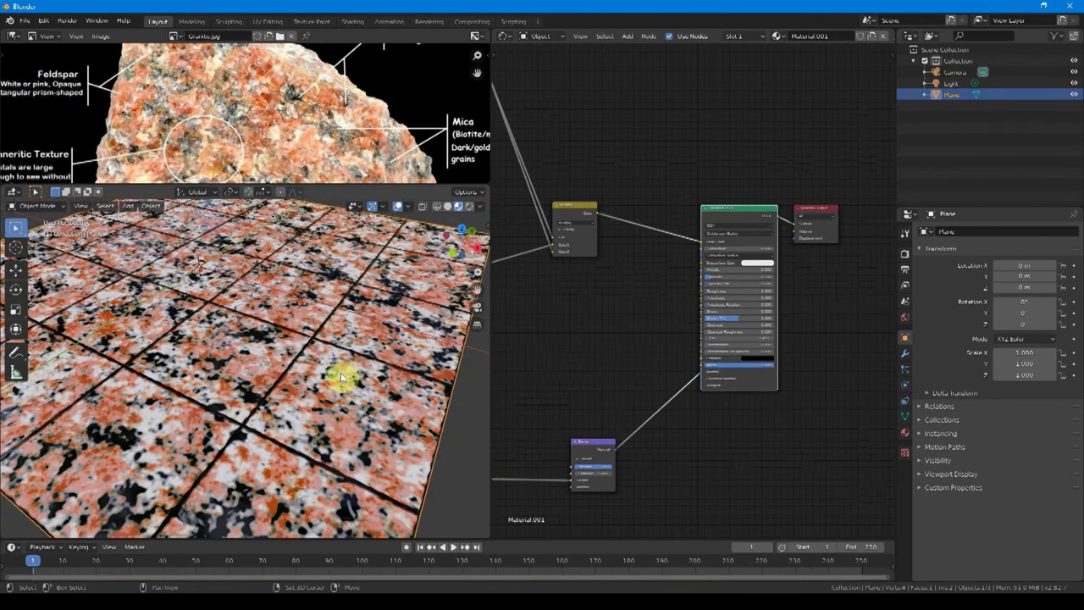
scroll(367, 374, "down", 1)
middle_click_drag(351, 404, 322, 380)
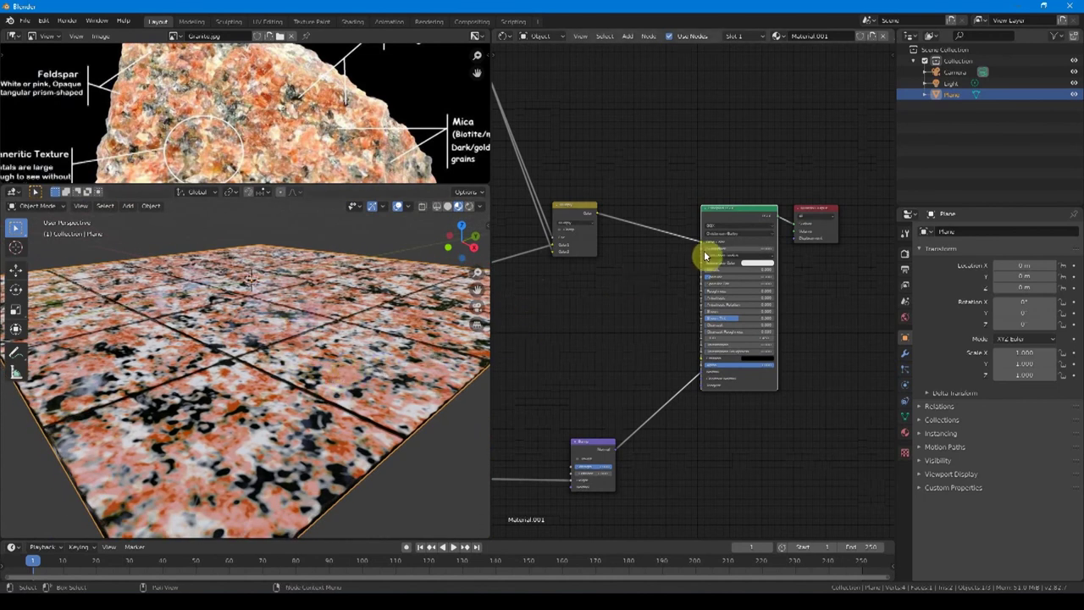
- Set the Principled BSDF's Roughness to 1.000 and its Specular to 0.000
scroll(700, 271, "up", 5)
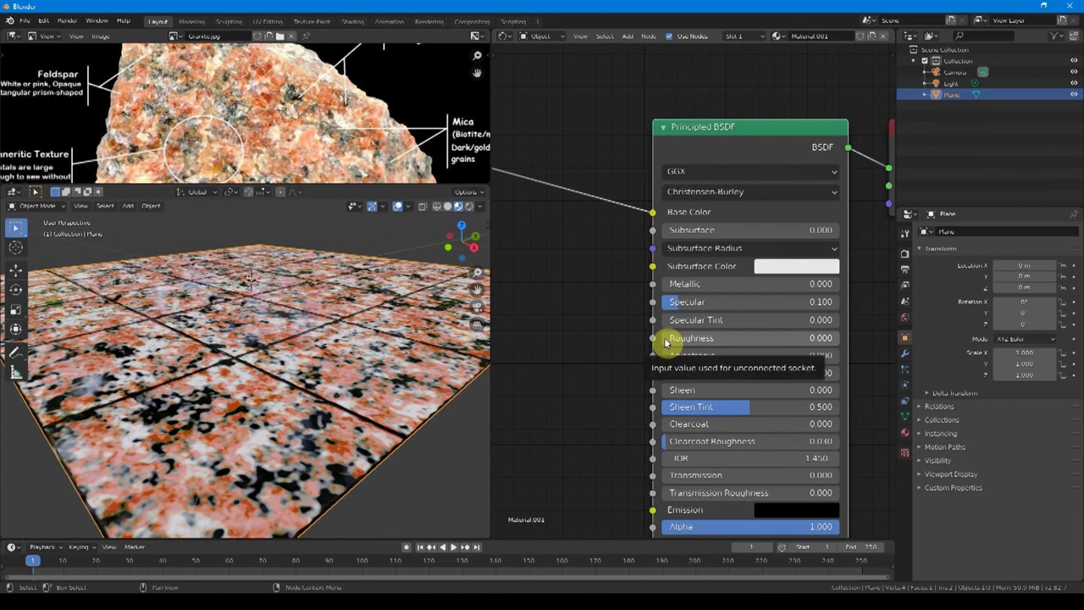
left_click_drag(667, 343, 835, 339)
left_click_drag(685, 309, 729, 340)
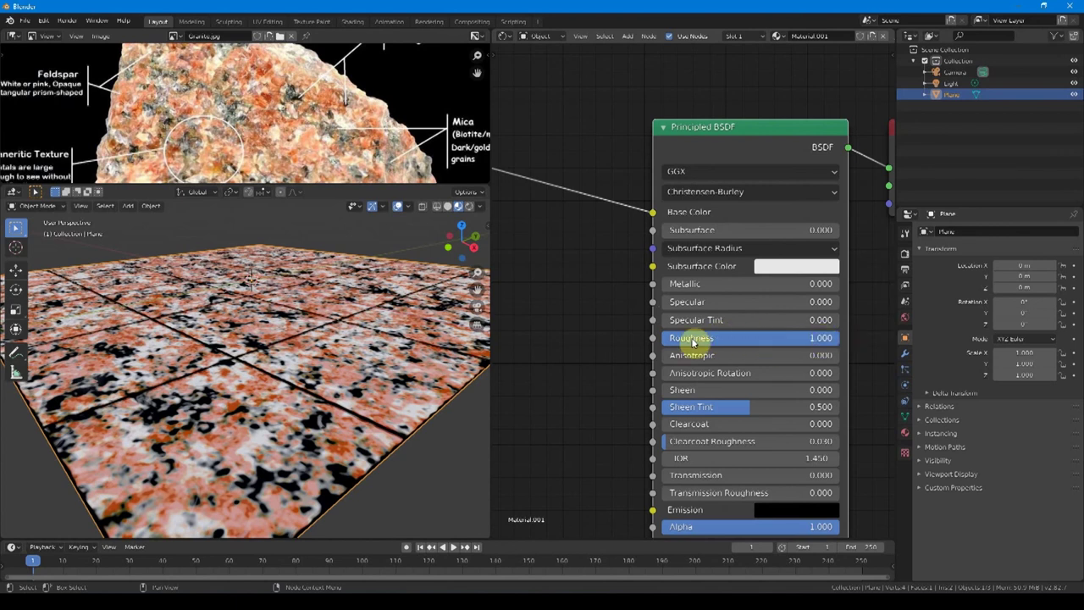
- Place a black-and-white ColorRamp beside the Principled BSDF, link its Color to Roughness, and check the plane from several angles
scroll(640, 341, "down", 4)
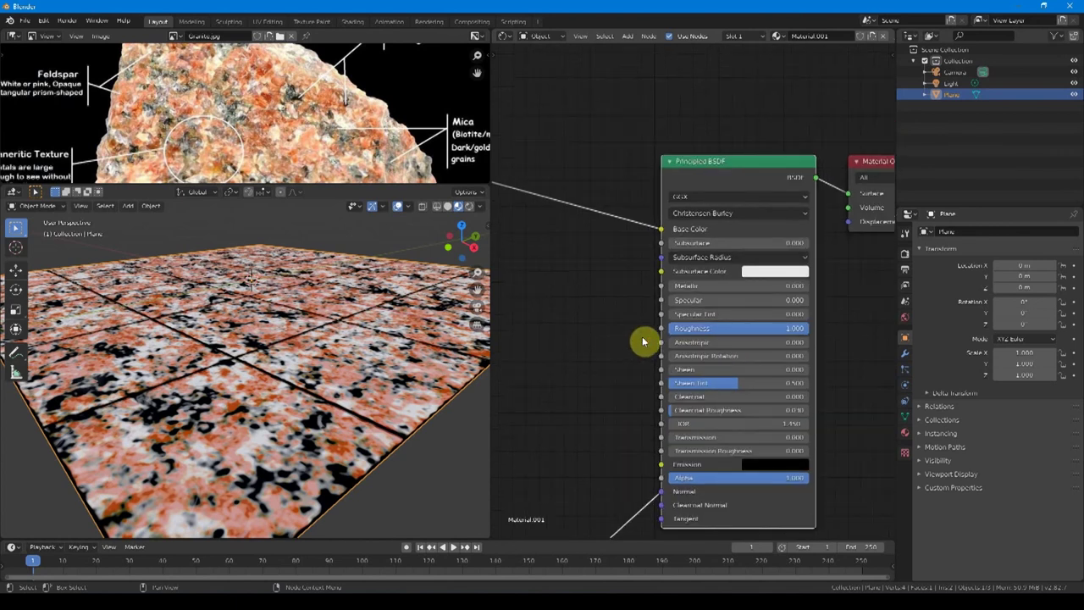
scroll(644, 341, "down", 6)
mouse_move(608, 296)
middle_mouse_down()
mouse_move(634, 286)
mouse_move(596, 305)
middle_mouse_up()
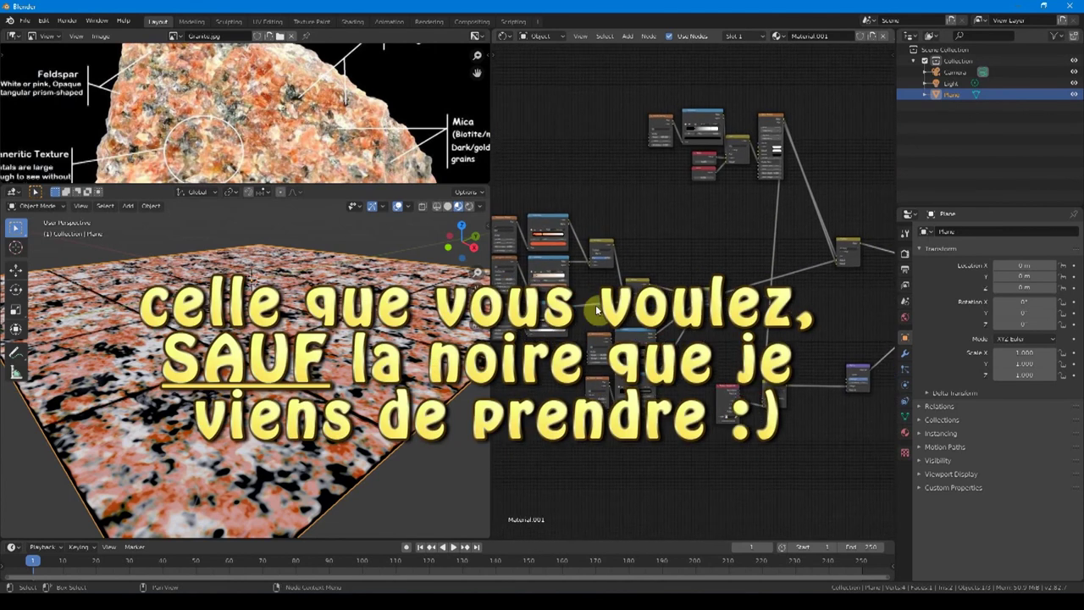
left_click_drag(580, 312, 828, 310)
scroll(591, 306, "up", 5)
left_click_drag(591, 305, 716, 271)
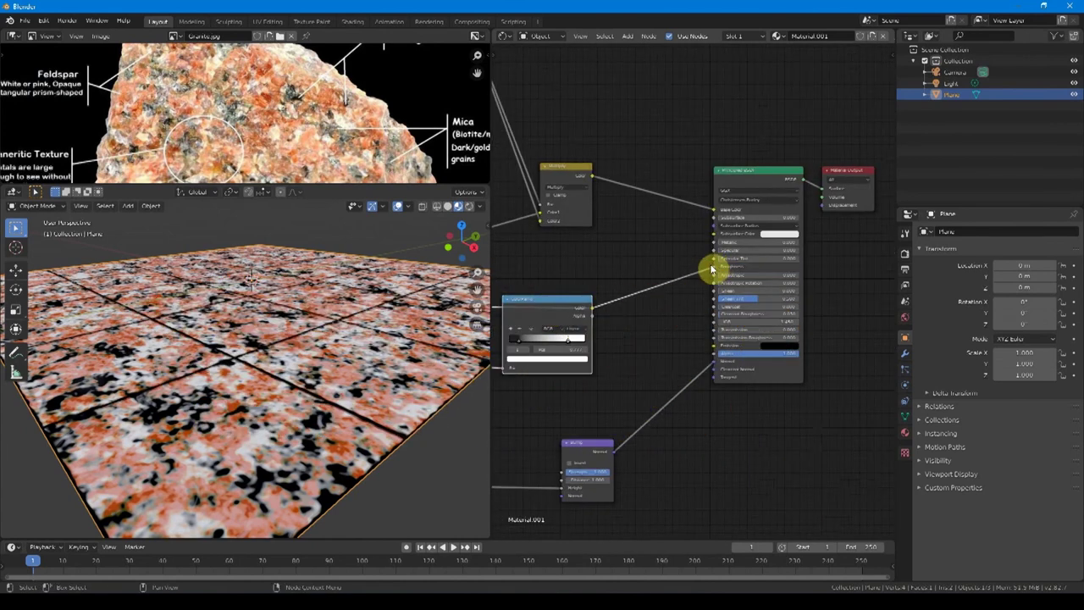
middle_click_drag(261, 409, 371, 386)
scroll(372, 382, "down", 4)
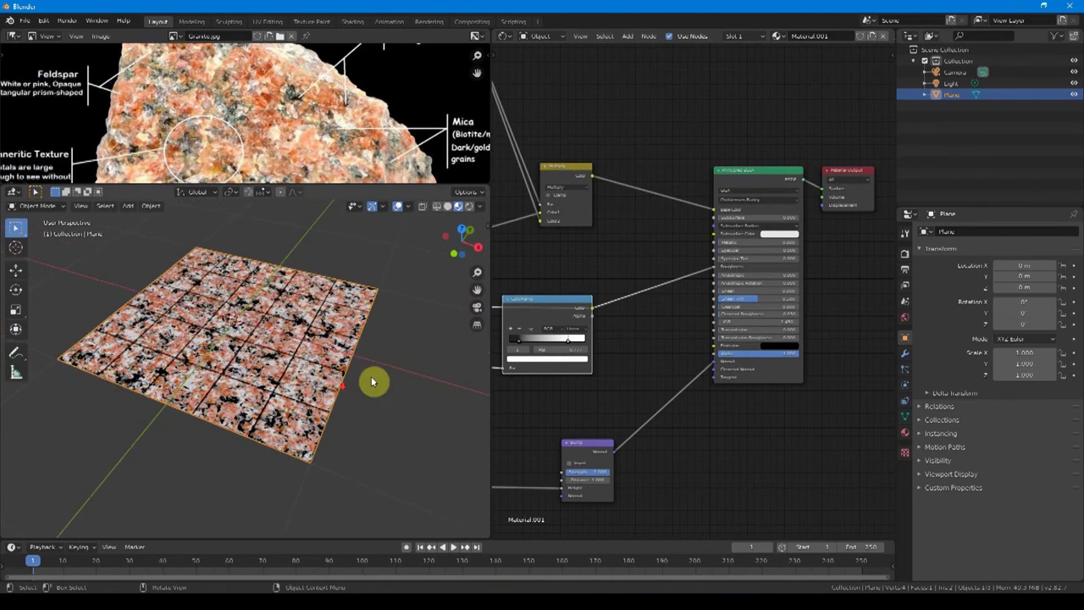
middle_click_drag(338, 349, 344, 361)
- Remove the ColorRamp feeding Roughness, keeping Roughness linked directly to Bright/Contrast, and inspect the tiled plane
middle_click_drag(649, 314, 705, 284)
scroll(732, 311, "down", 2)
scroll(770, 316, "down", 6)
key("ctrl+x")
scroll(694, 346, "up", 3)
scroll(315, 373, "up", 6)
scroll(355, 338, "down", 5)
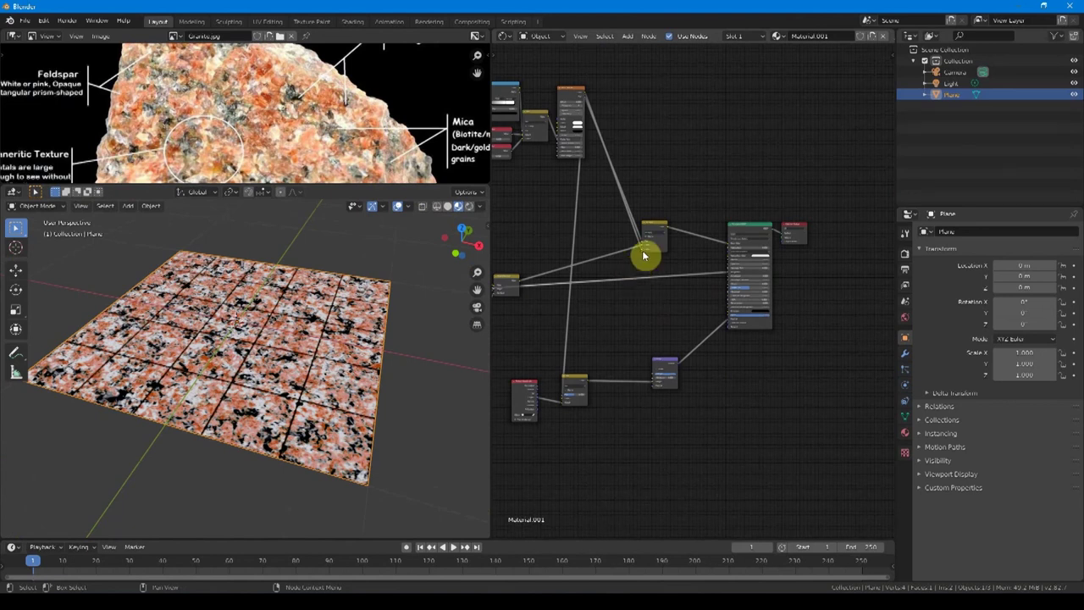
mouse_move(302, 347)
middle_mouse_down()
mouse_move(282, 350)
mouse_move(329, 359)
mouse_move(316, 358)
middle_mouse_up()
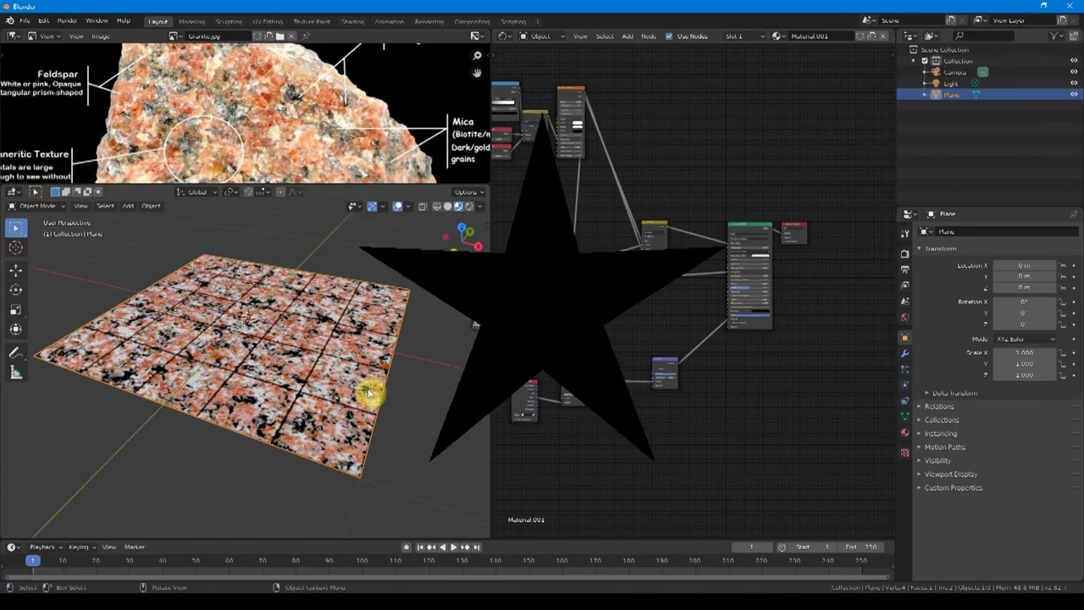